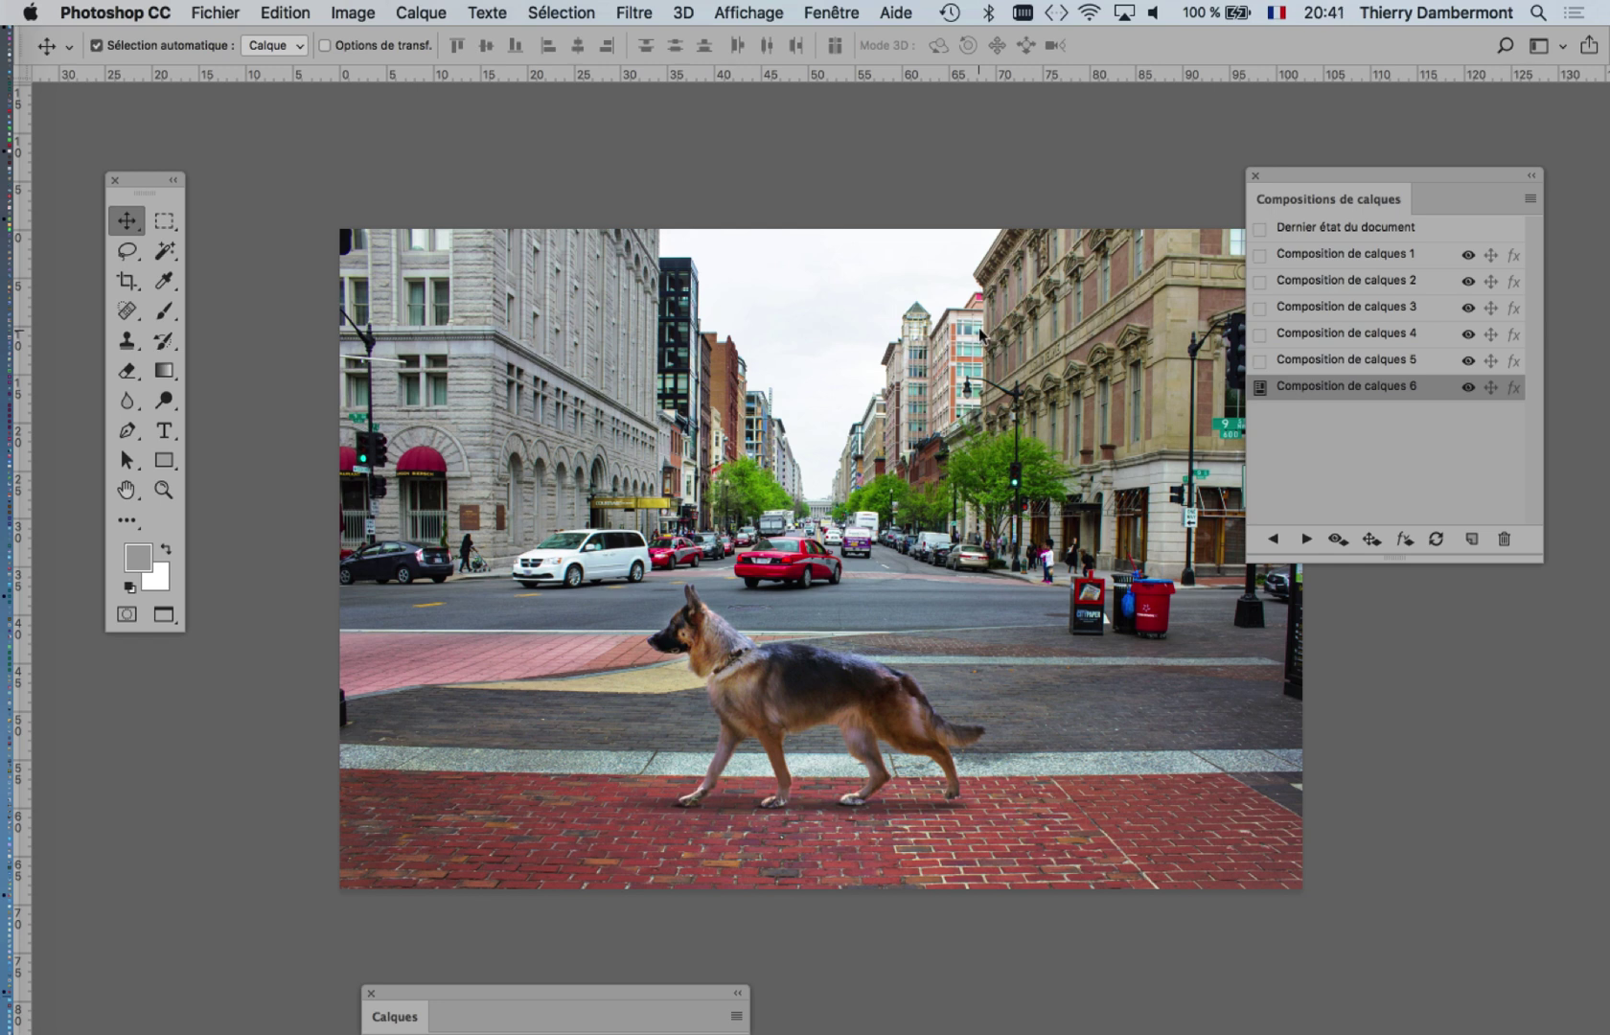
Close the street image and open tree-in-desert-landscape-08.psd from the detourages-complexes-avril-2019 folder
key(super+w)
key(super+Tab)
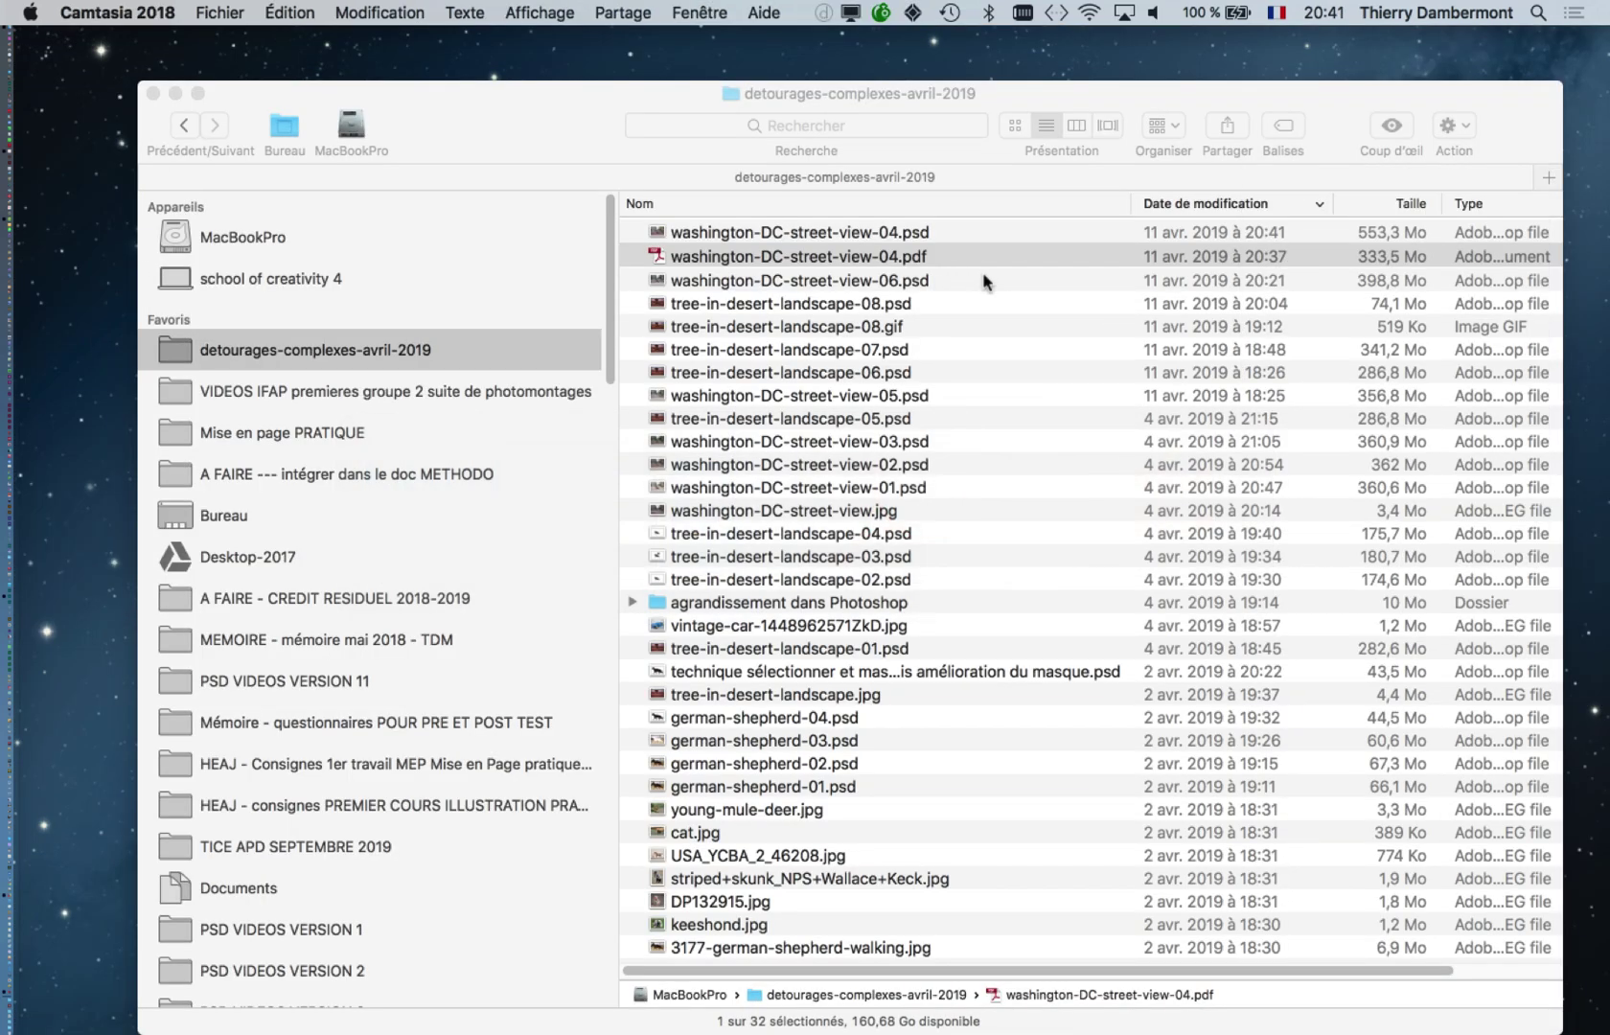
click(963, 305)
click(980, 303)
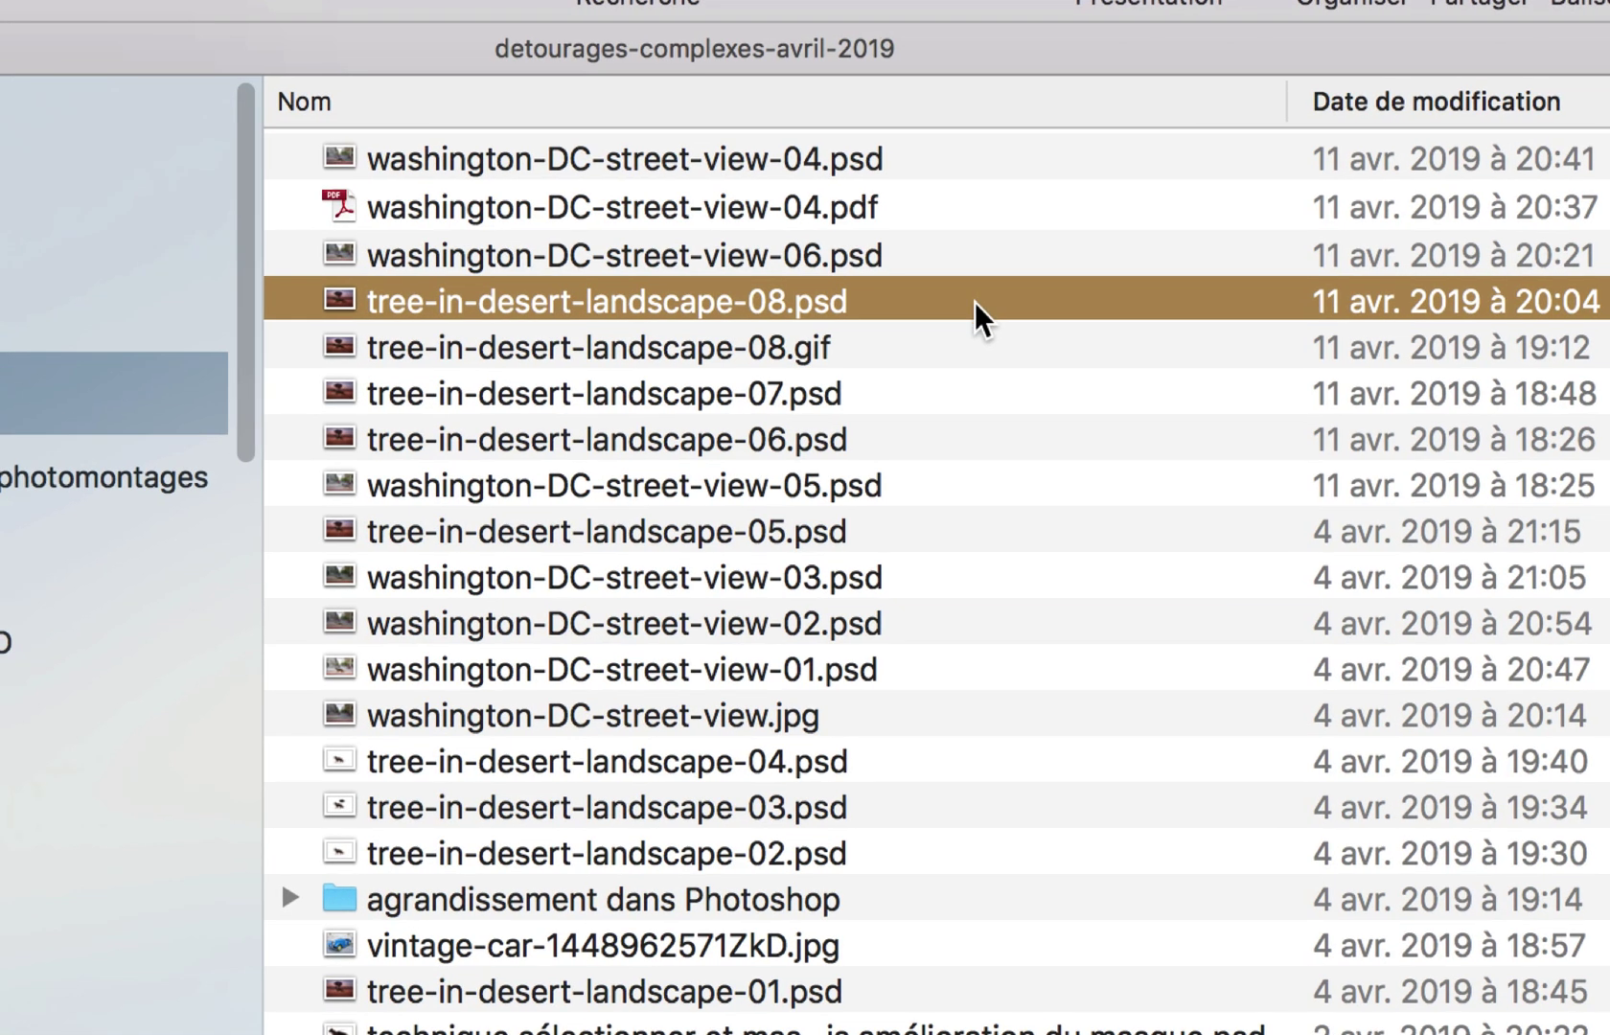
double_click(975, 302)
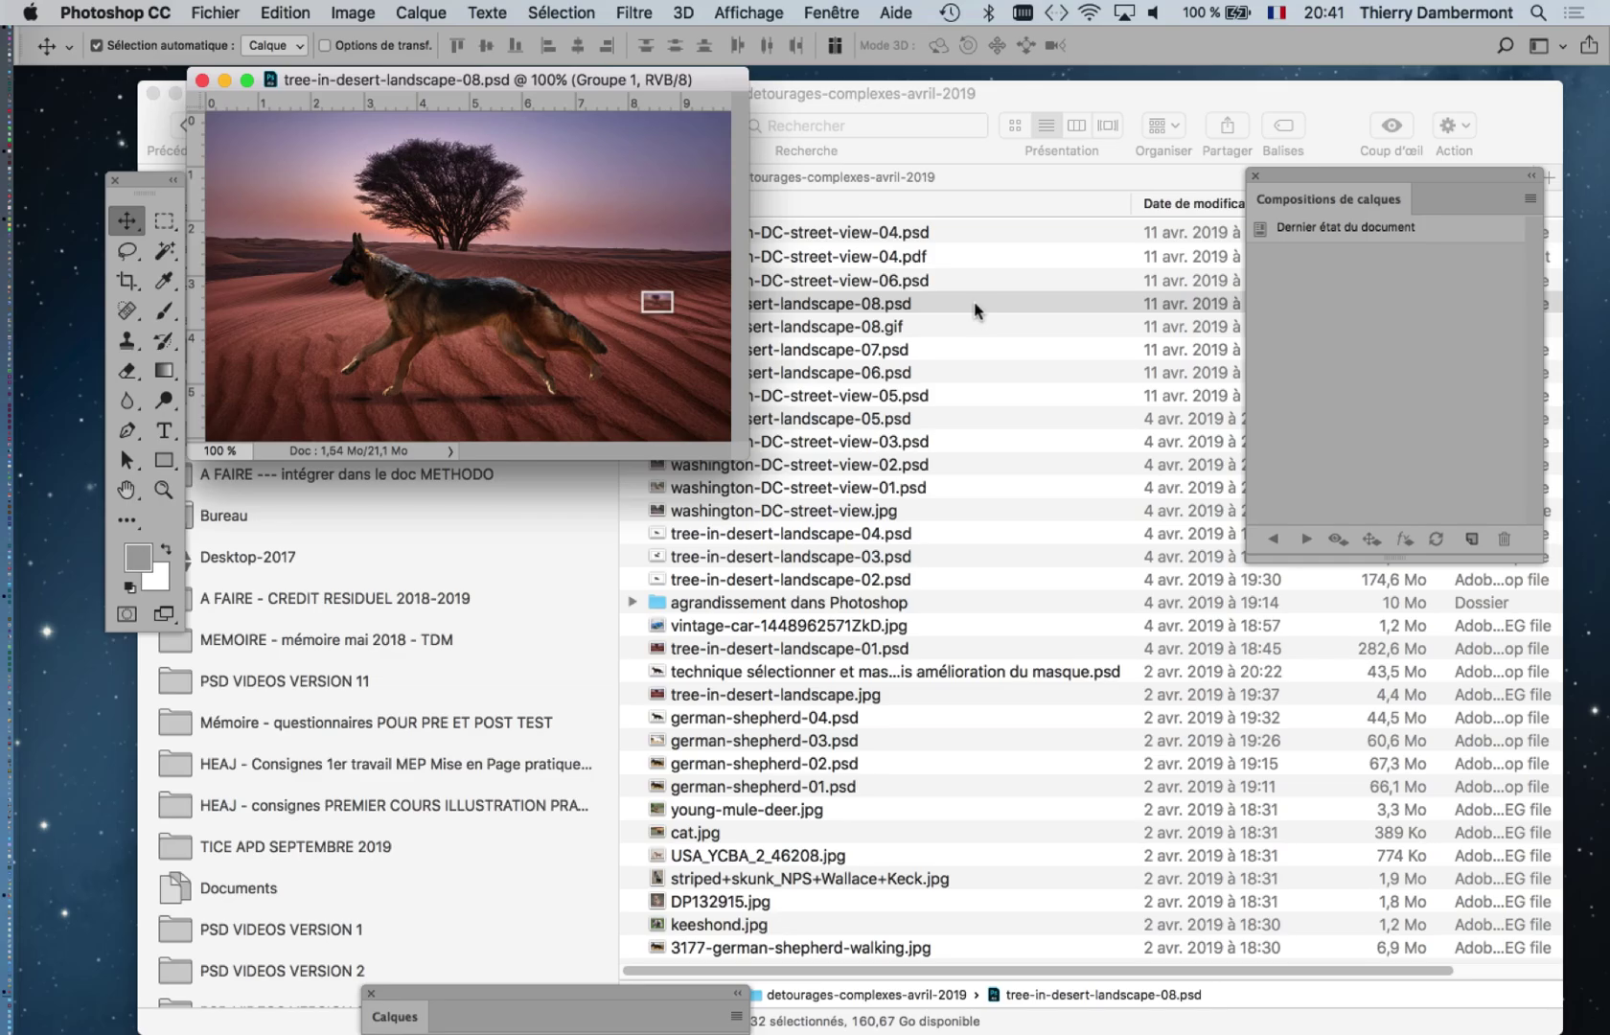
Show the desert image in full-screen mode with the menu bar and fit it to the screen
drag(735, 450, 1091, 867)
key(f)
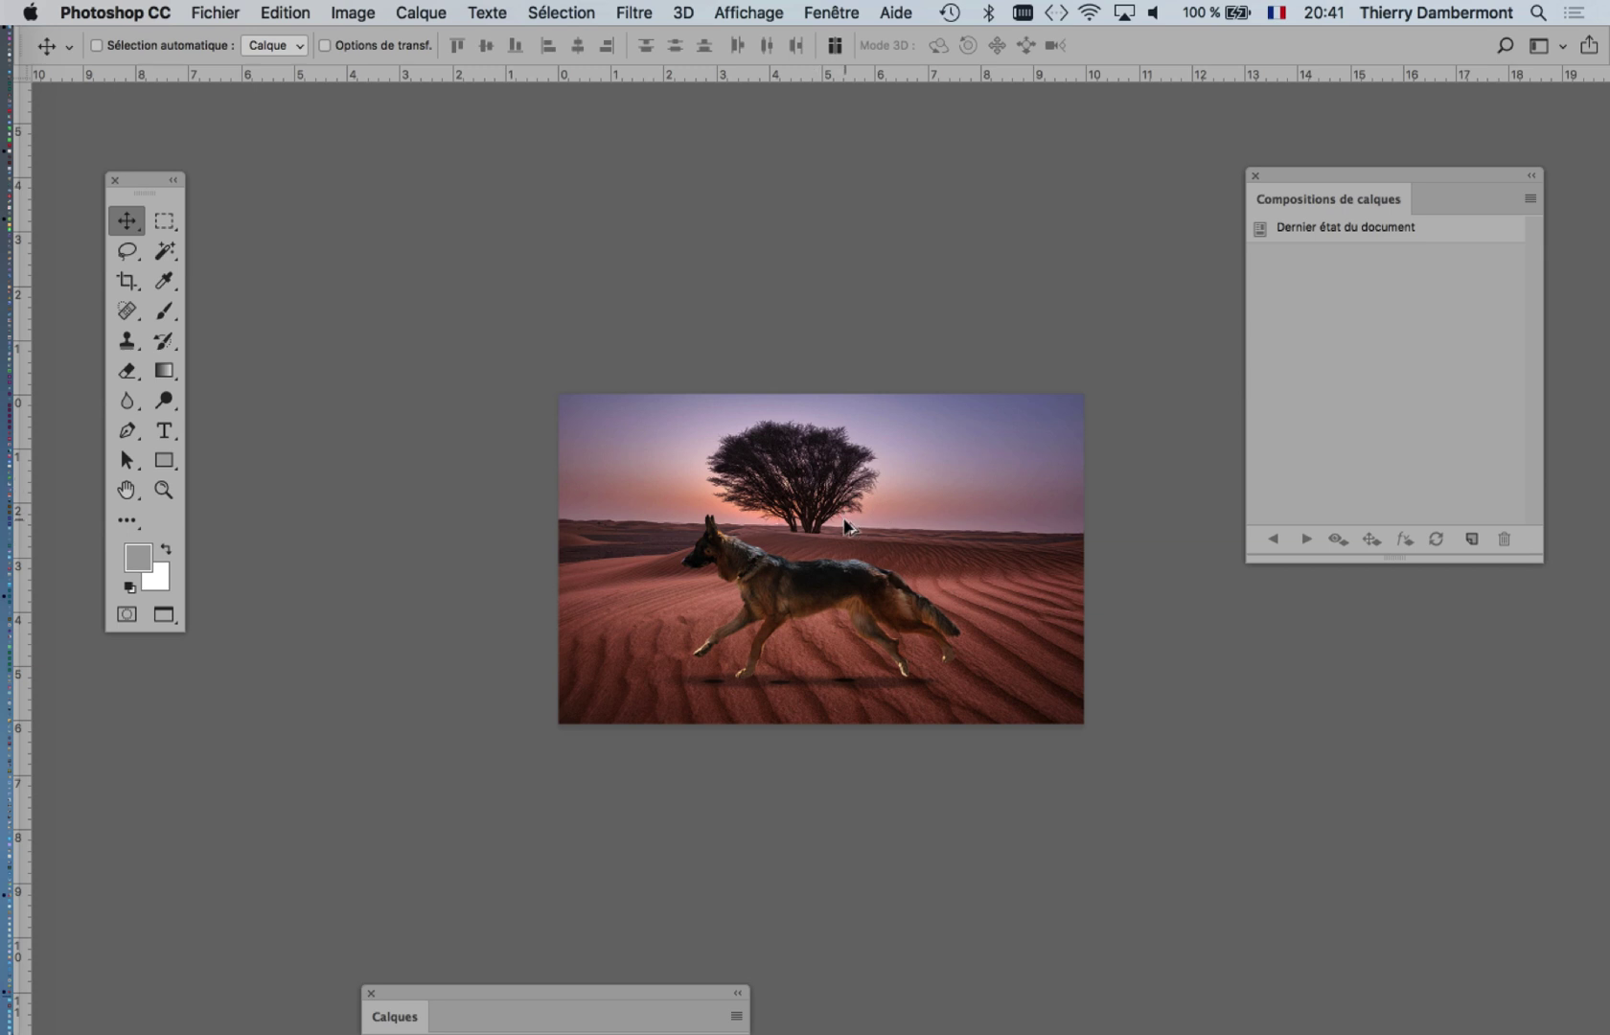
key(super+0)
Expand the Calques panel beside the repositioned desert image and shrink it to a compact size
drag(495, 1000, 1040, 144)
click(1003, 134)
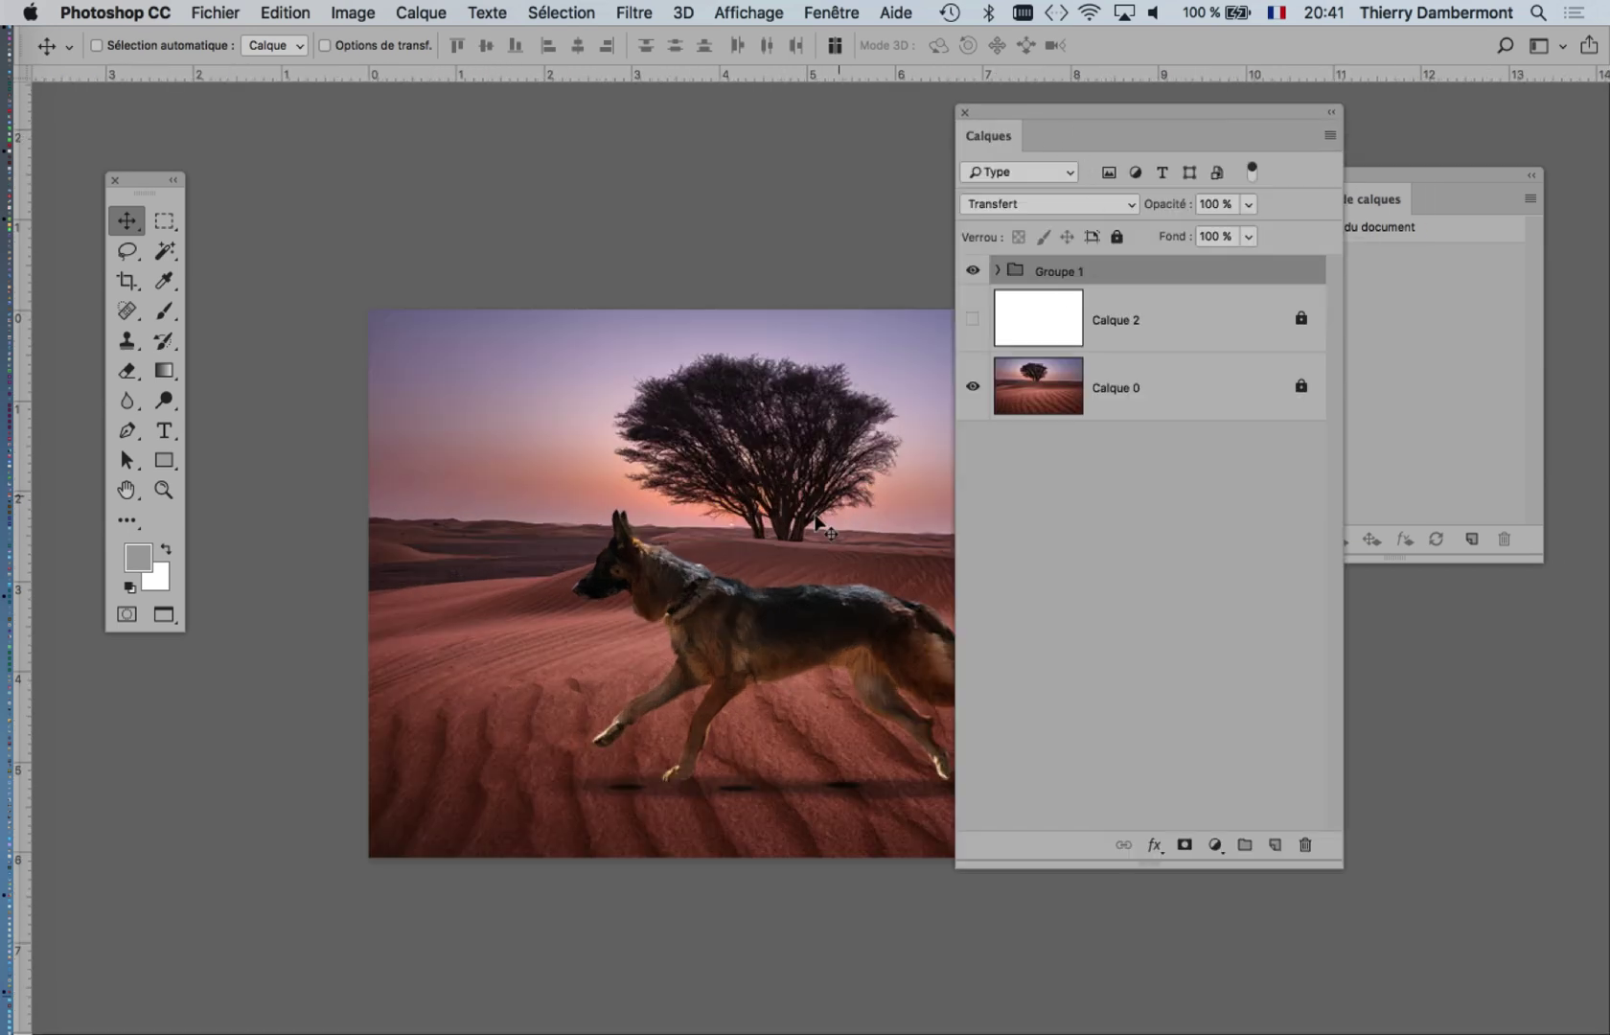
key(super+r)
drag(638, 470, 496, 355)
key(super+r)
drag(1025, 117, 1201, 125)
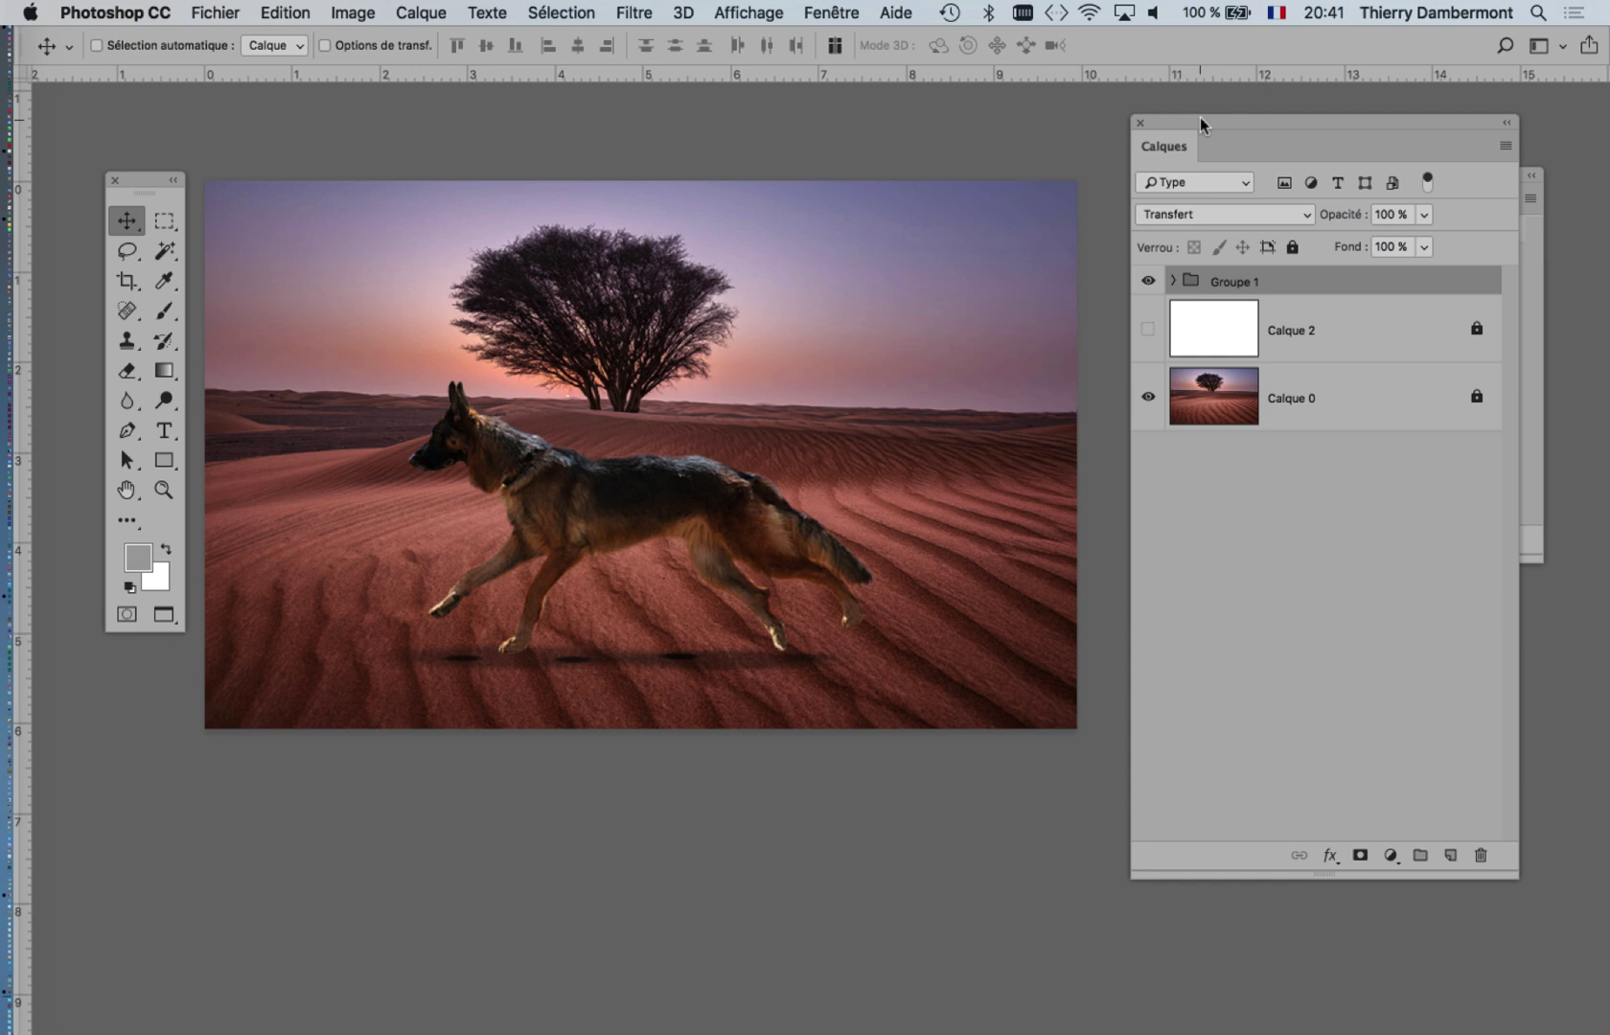
drag(1202, 124, 1058, 135)
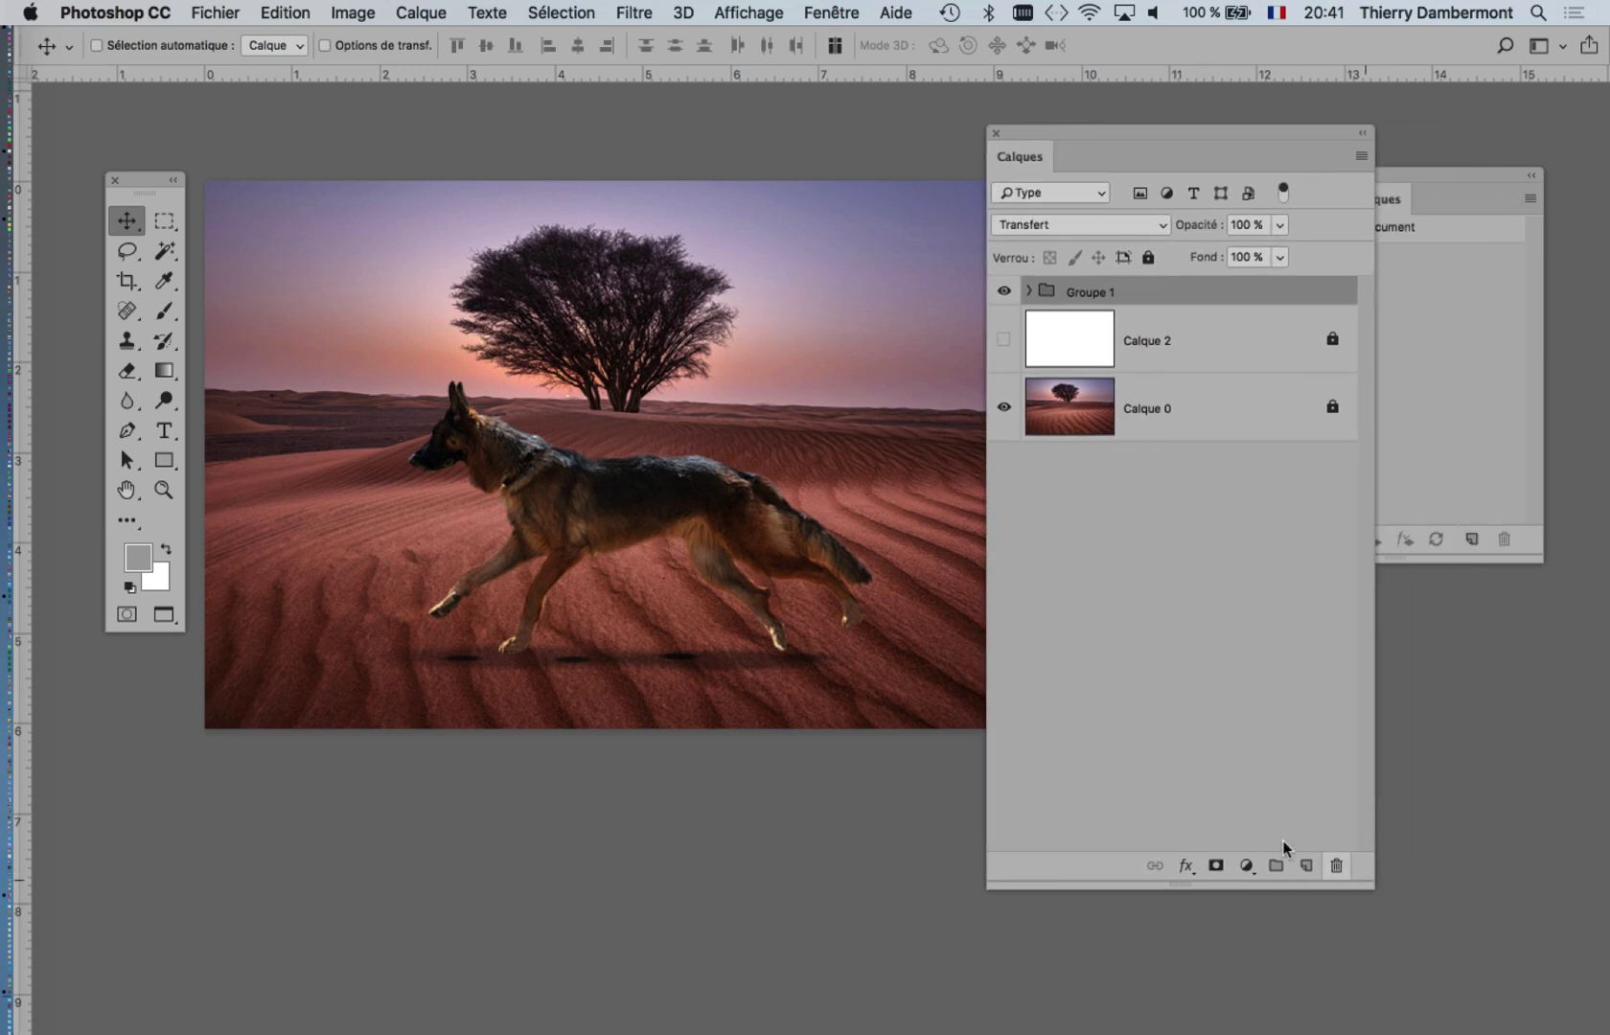
drag(1371, 883, 1296, 588)
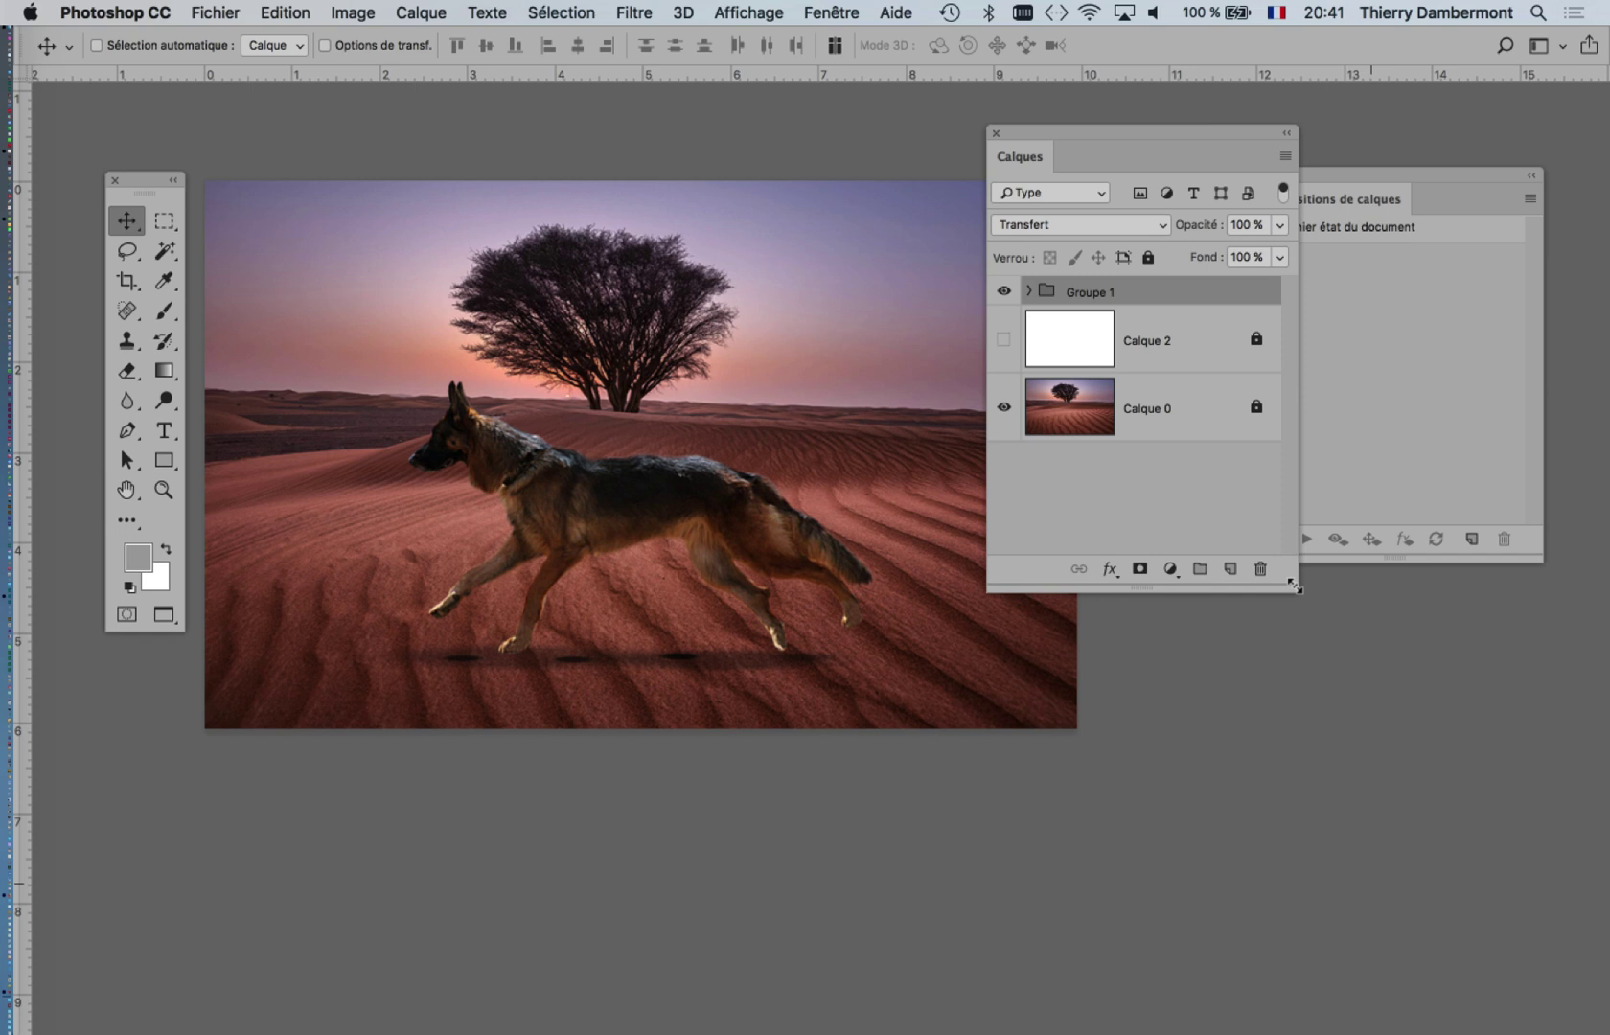
Arrange the Calques panel beside the image with the Compositions de calques panel below it
click(1400, 202)
drag(1388, 172, 1468, 313)
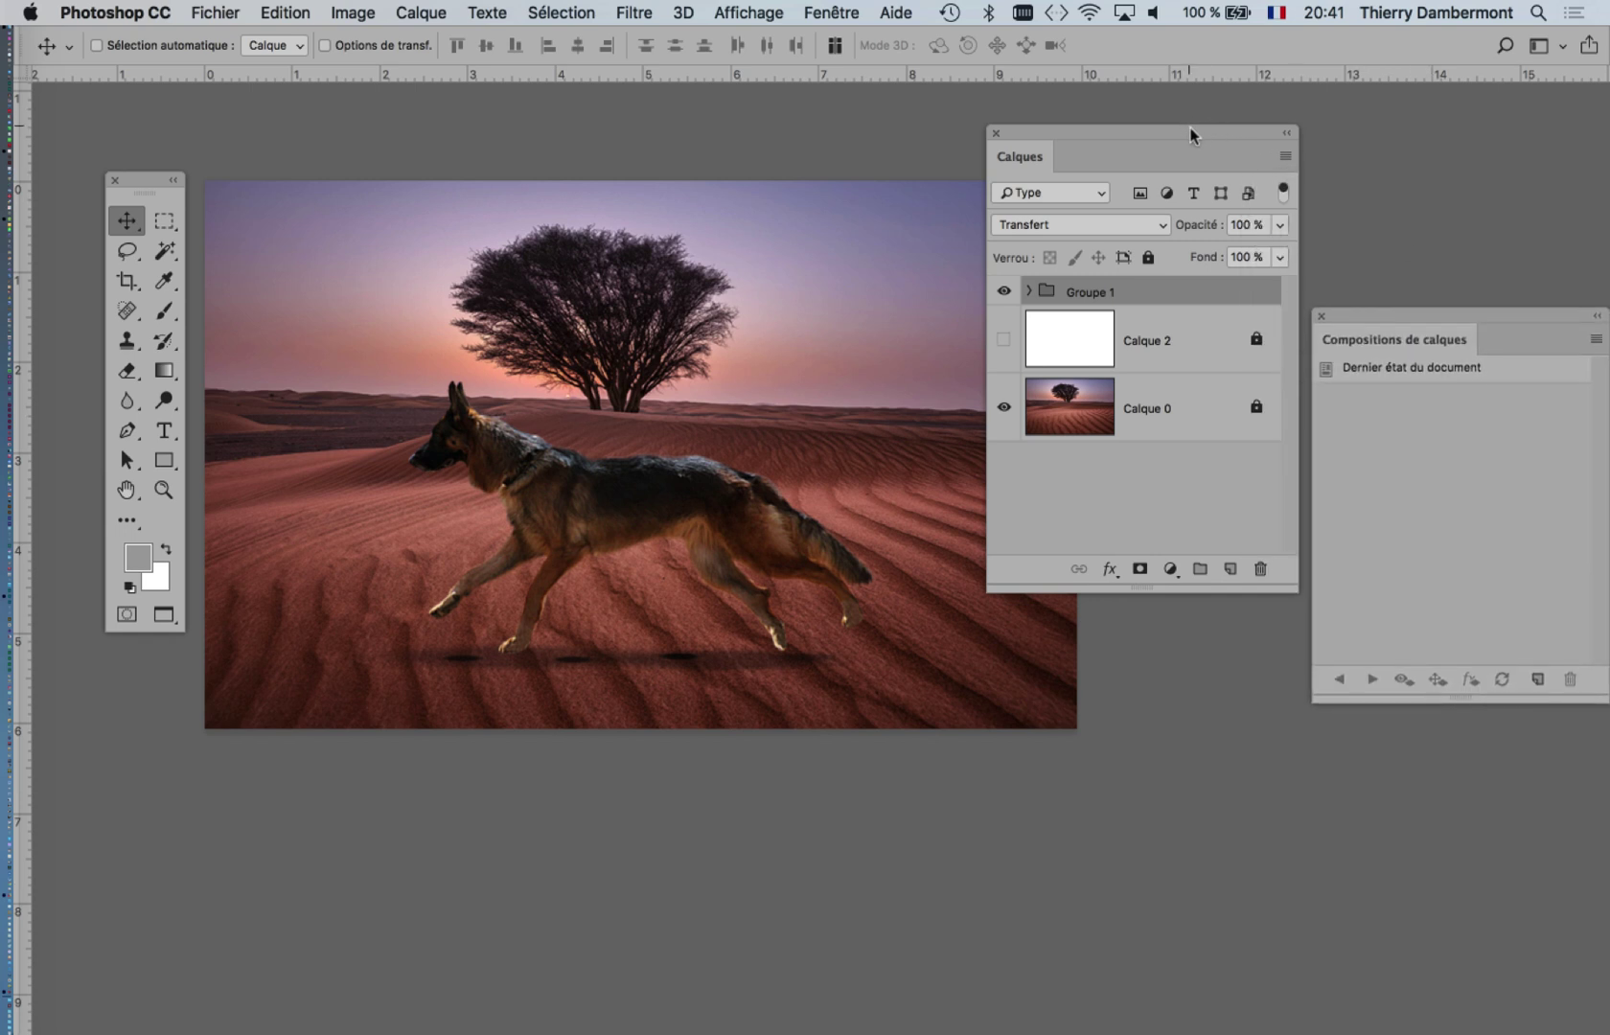
drag(1192, 135, 1123, 116)
drag(1420, 323, 1369, 249)
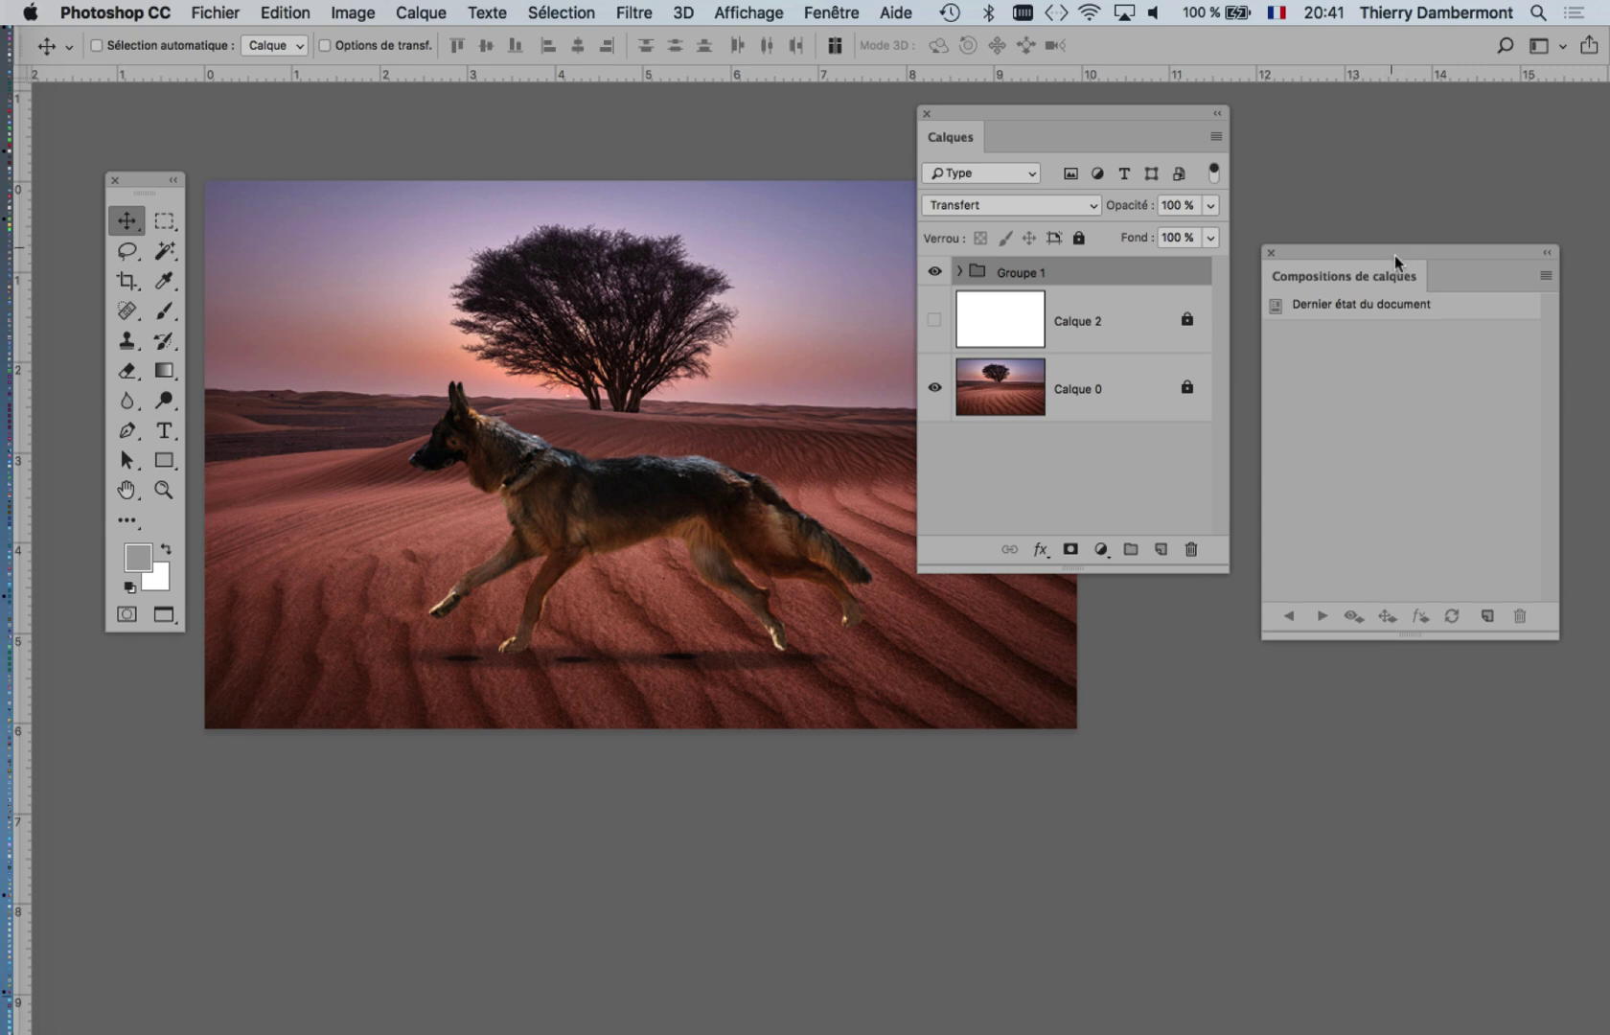
drag(1395, 255, 1270, 714)
drag(1103, 115, 1253, 142)
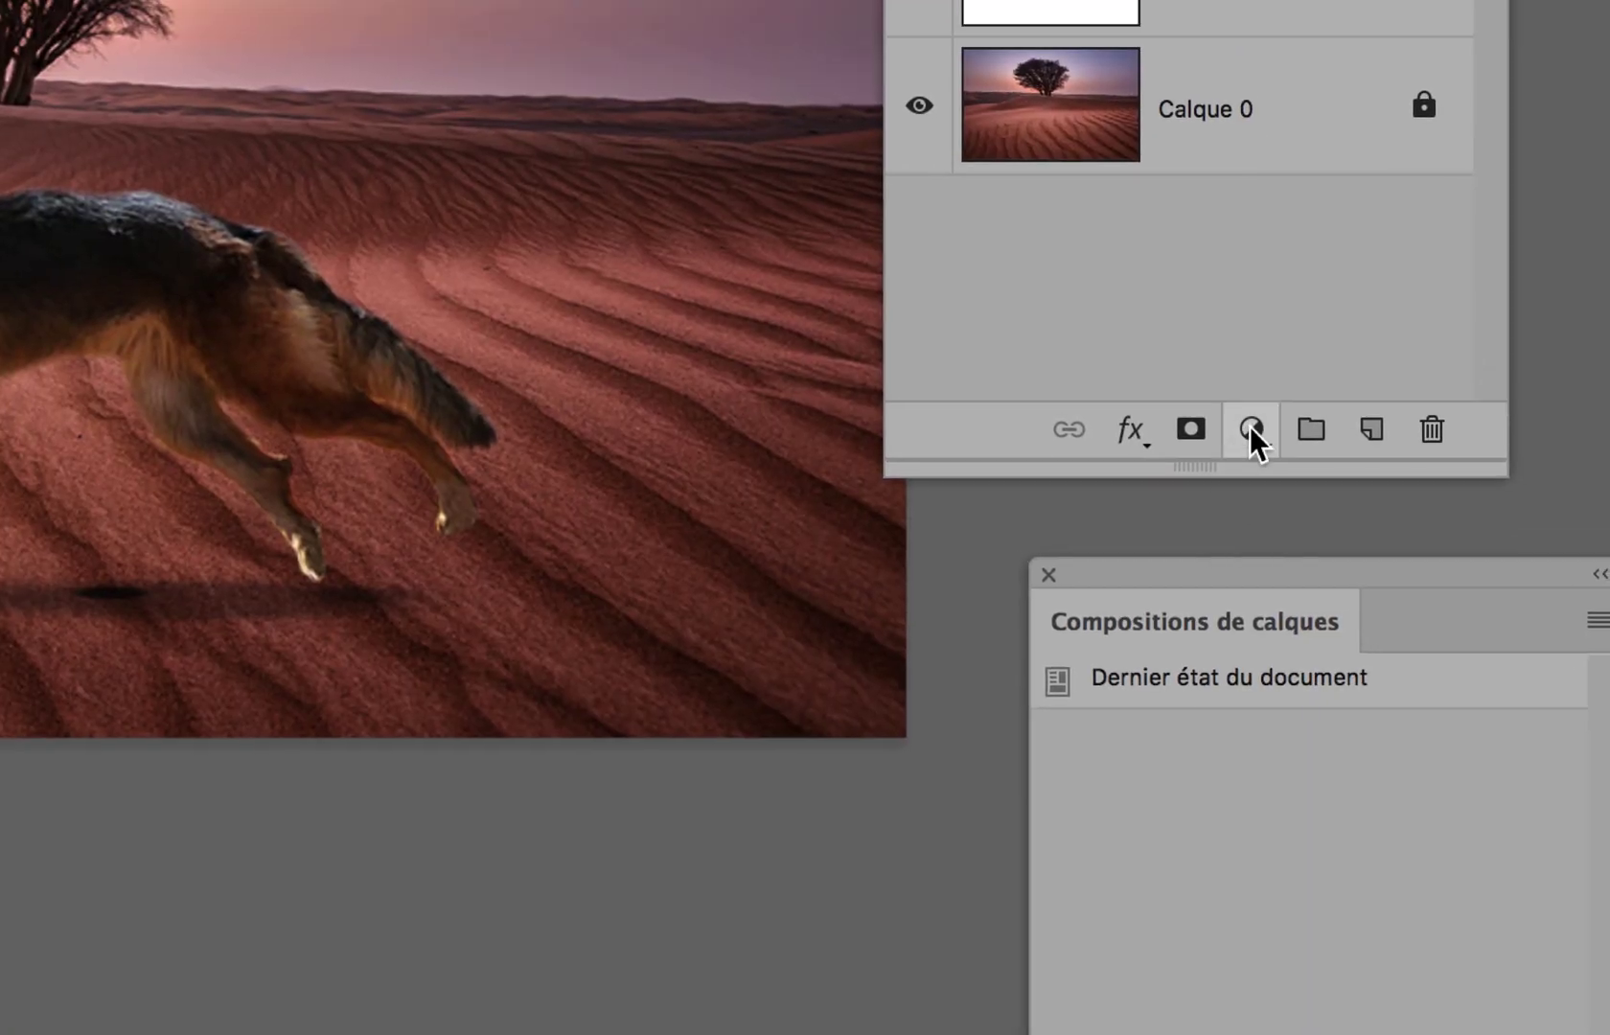
Add a Teinte/Saturation adjustment layer above Groupe 1 and set its hue to -180
click(1251, 427)
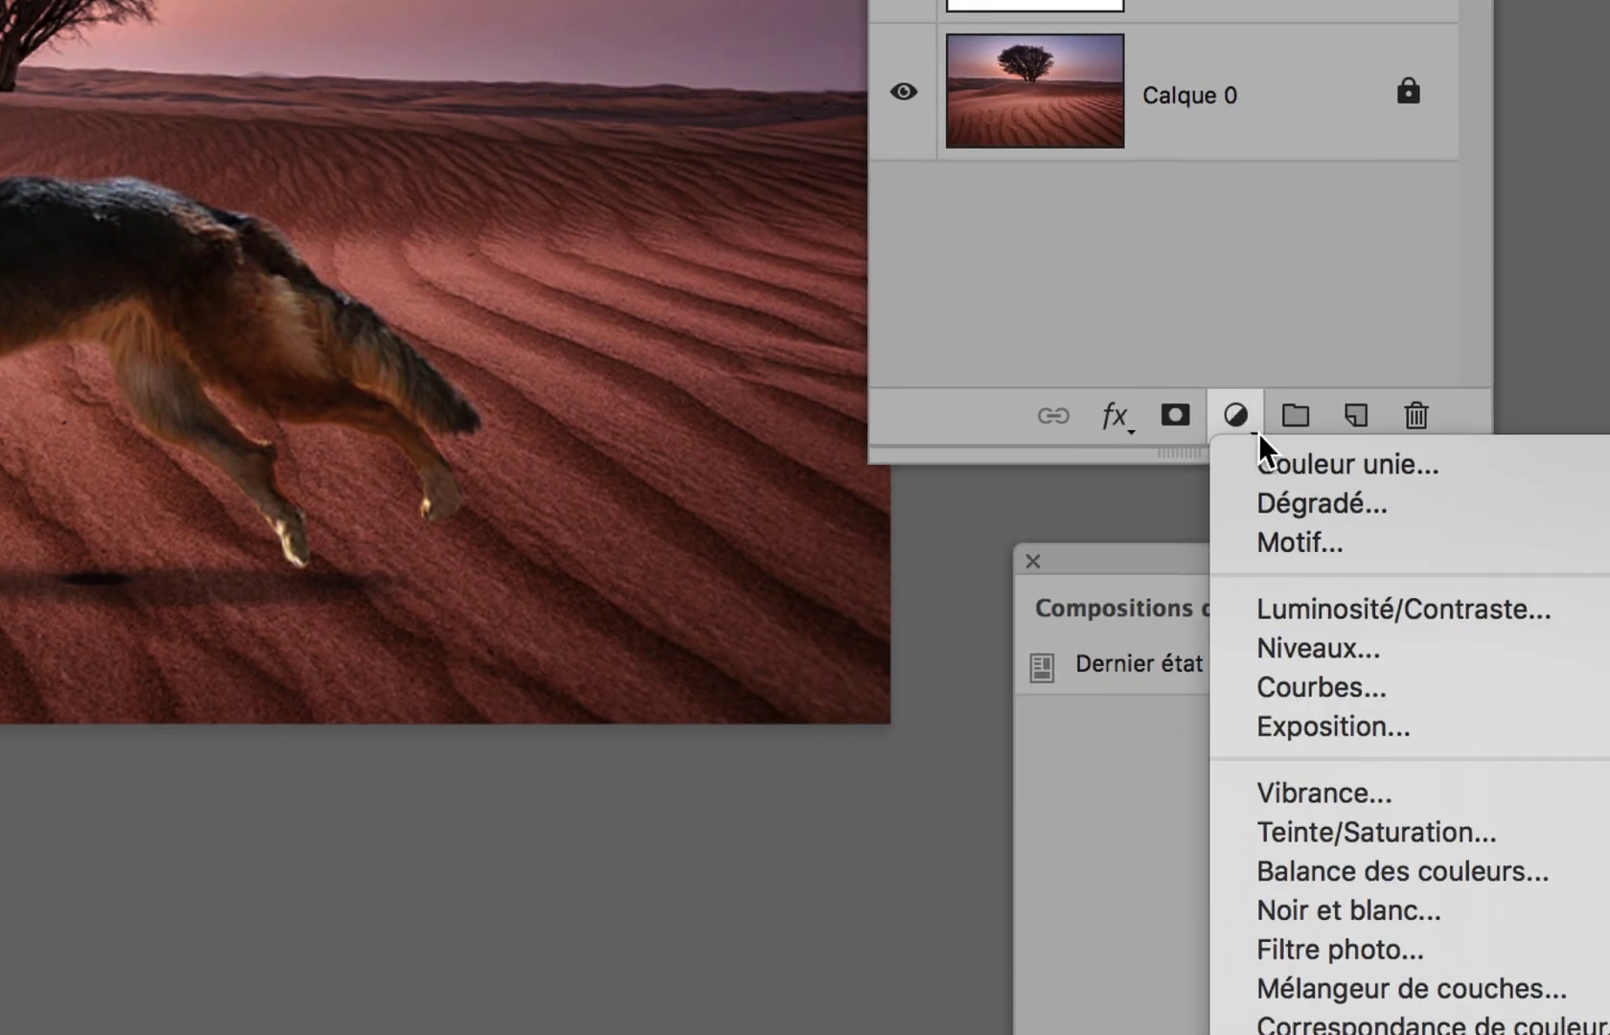
click(1346, 565)
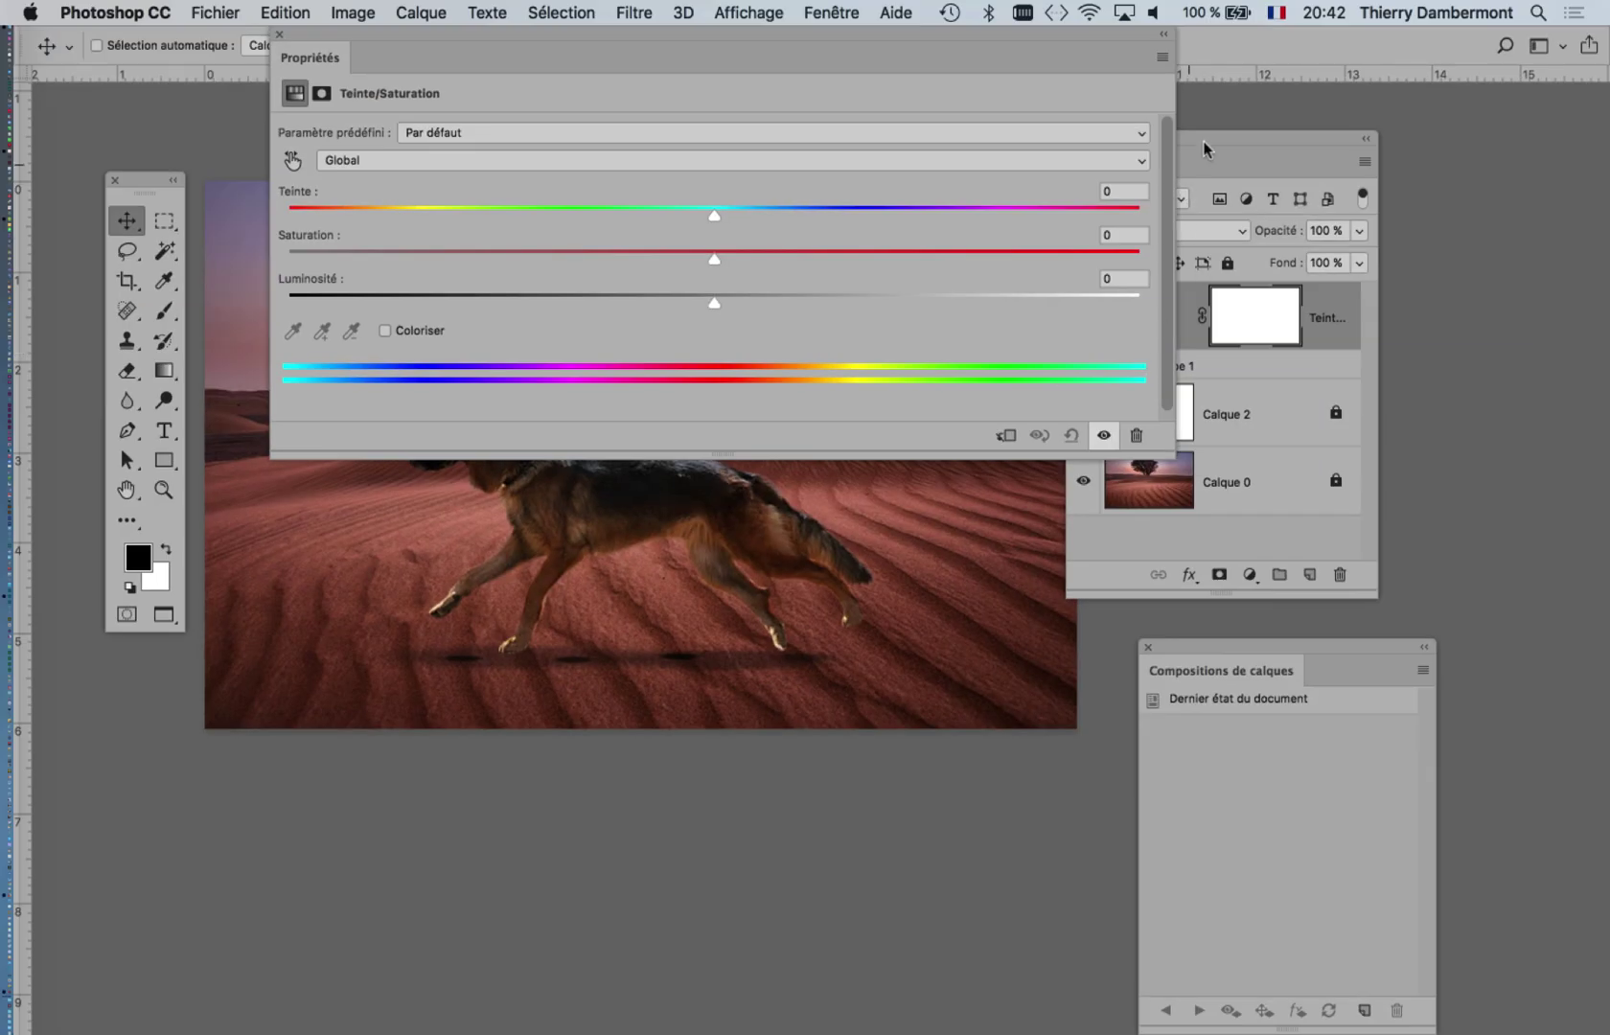
drag(1208, 138, 323, 864)
drag(1172, 456, 613, 460)
drag(506, 32, 1310, 106)
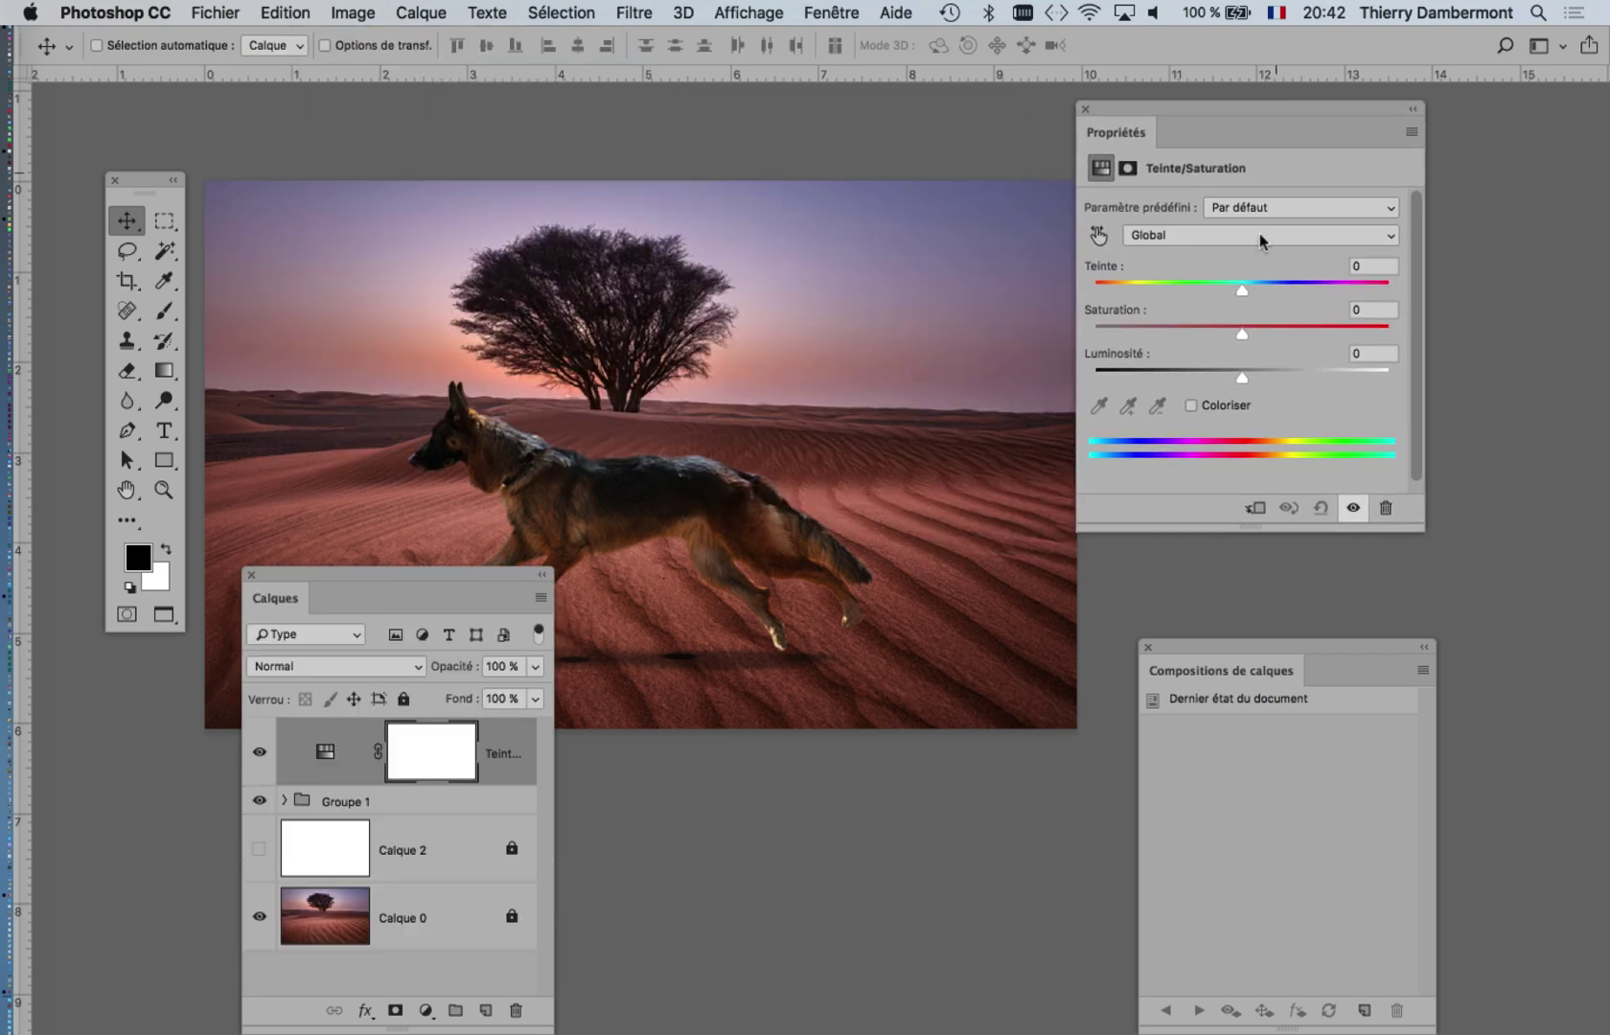
drag(518, 576, 348, 841)
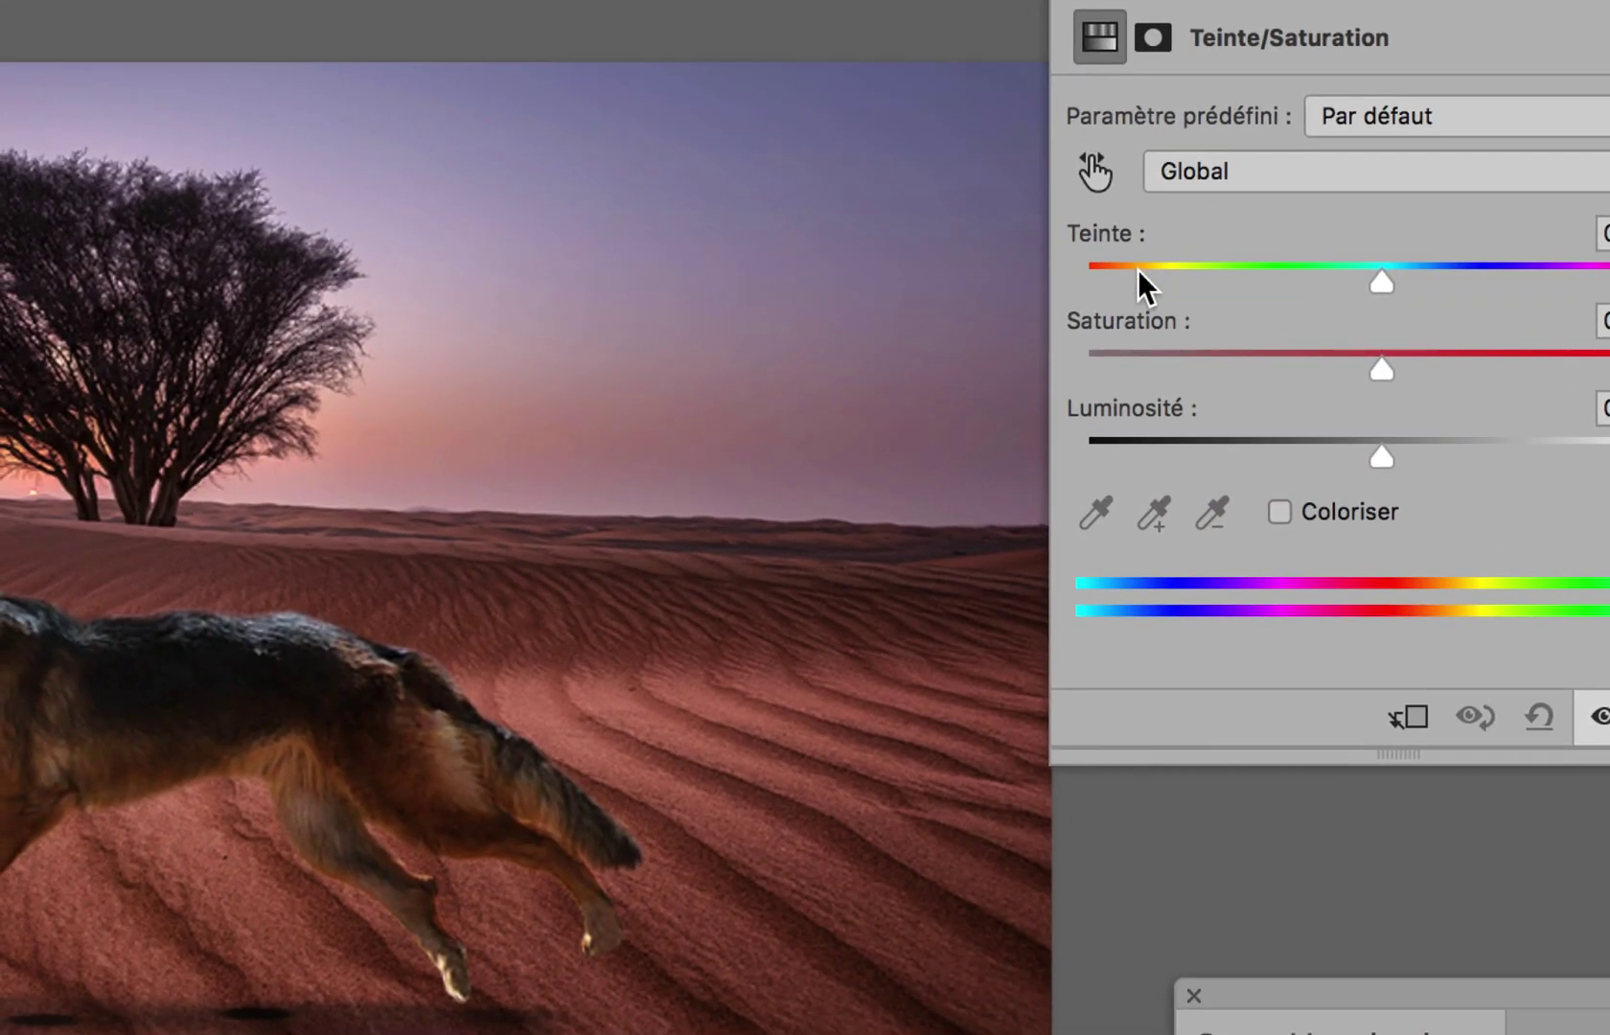
click(1094, 287)
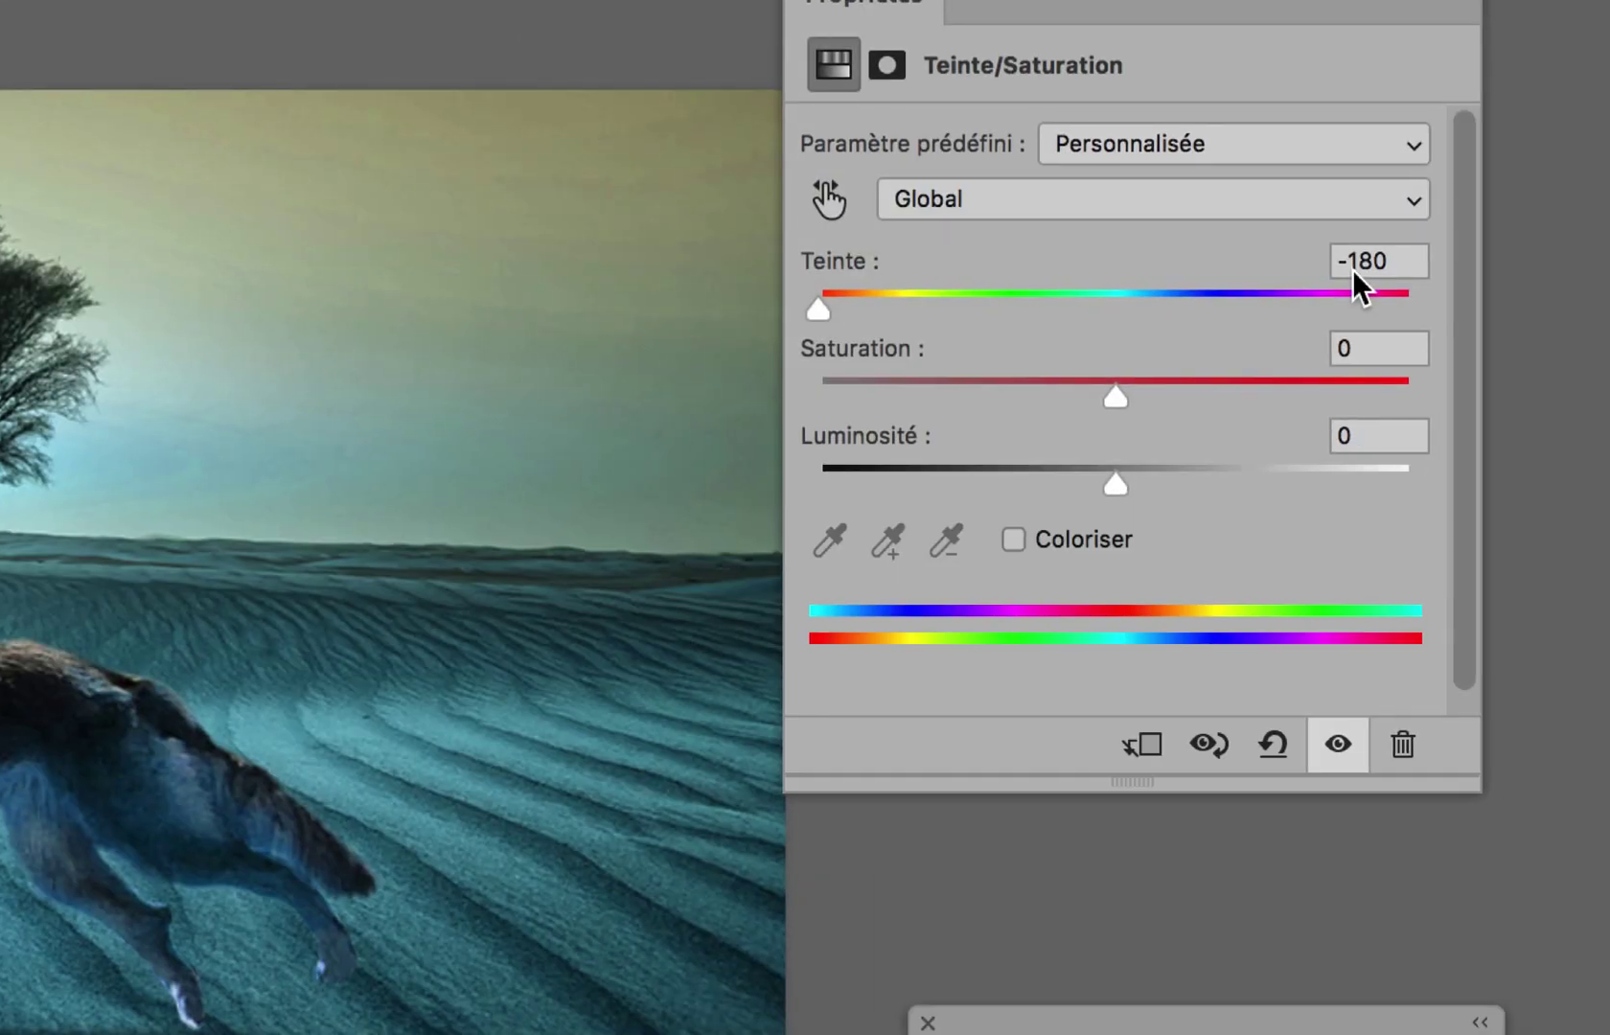
click(1353, 269)
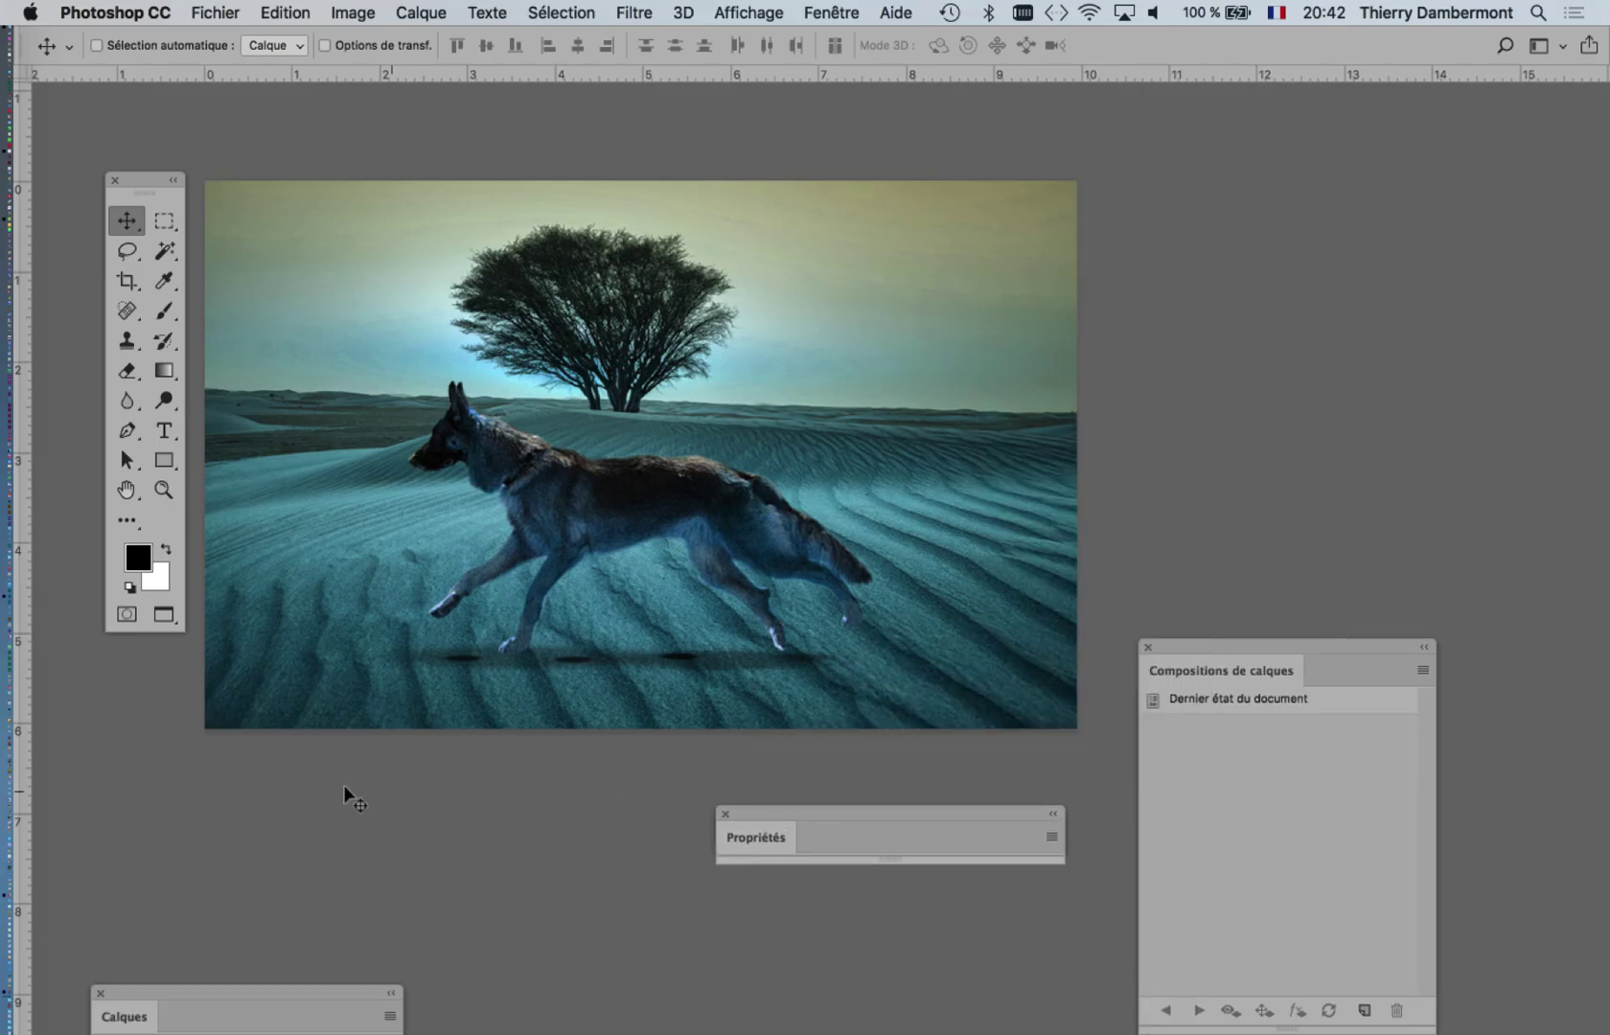
Place the expanded Calques panel to the right of the image and the Propriétés panel over its lower-left area
click(137, 1013)
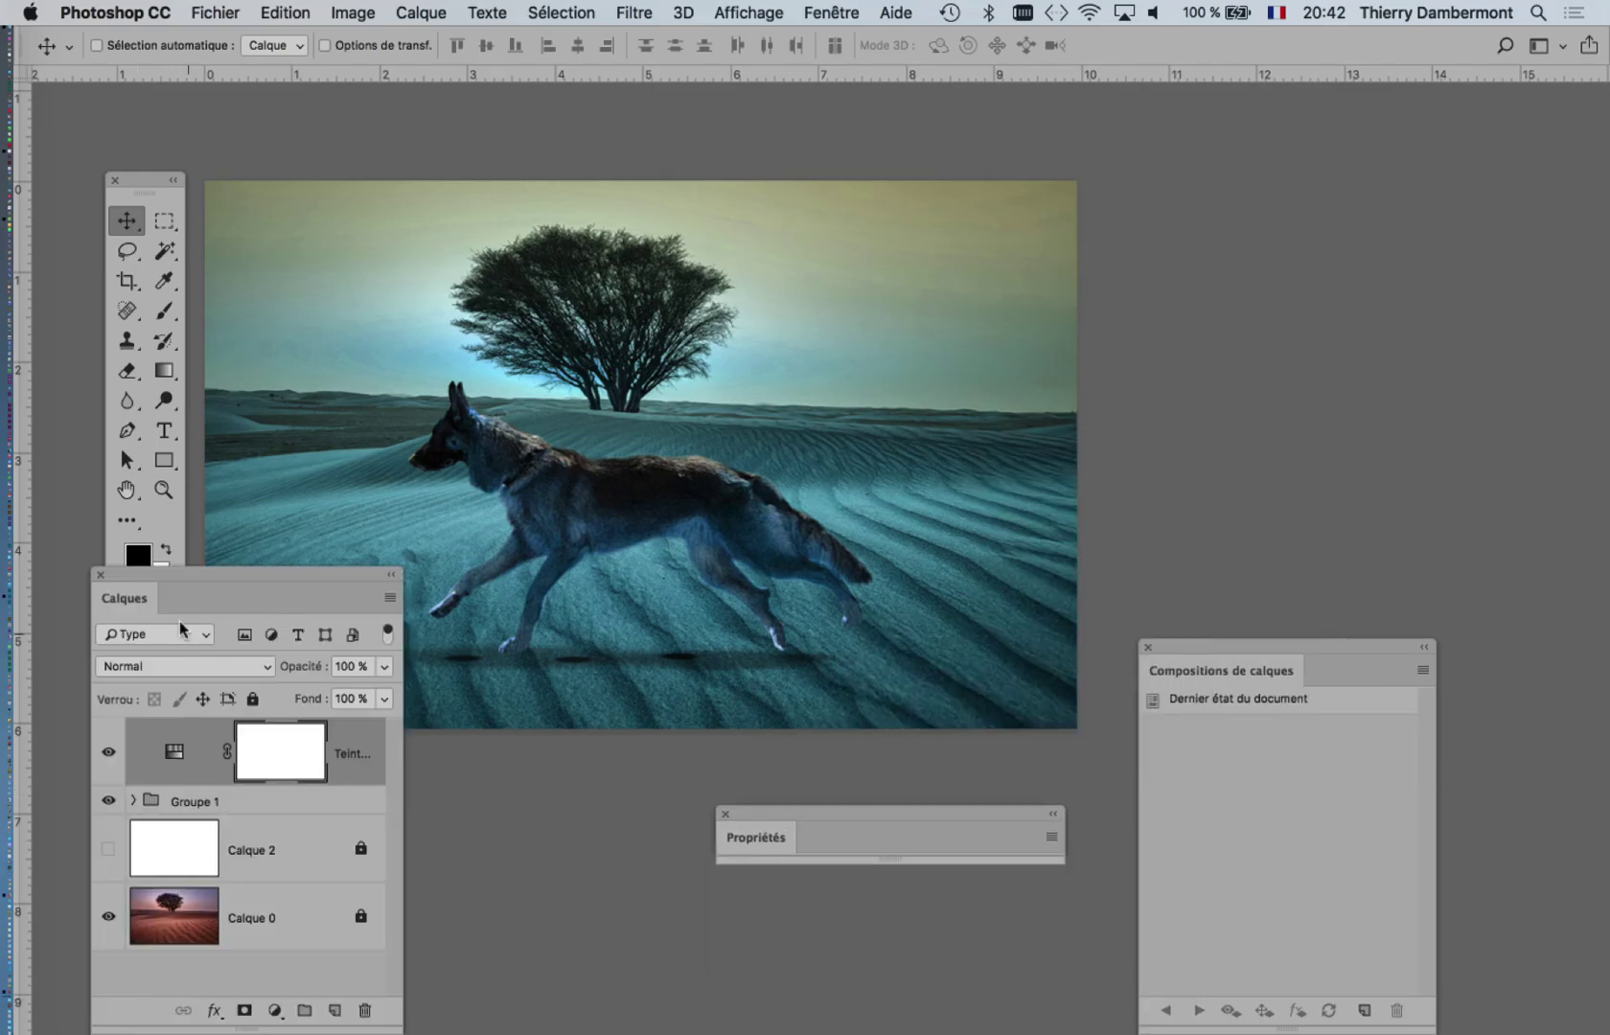
drag(189, 581, 1301, 138)
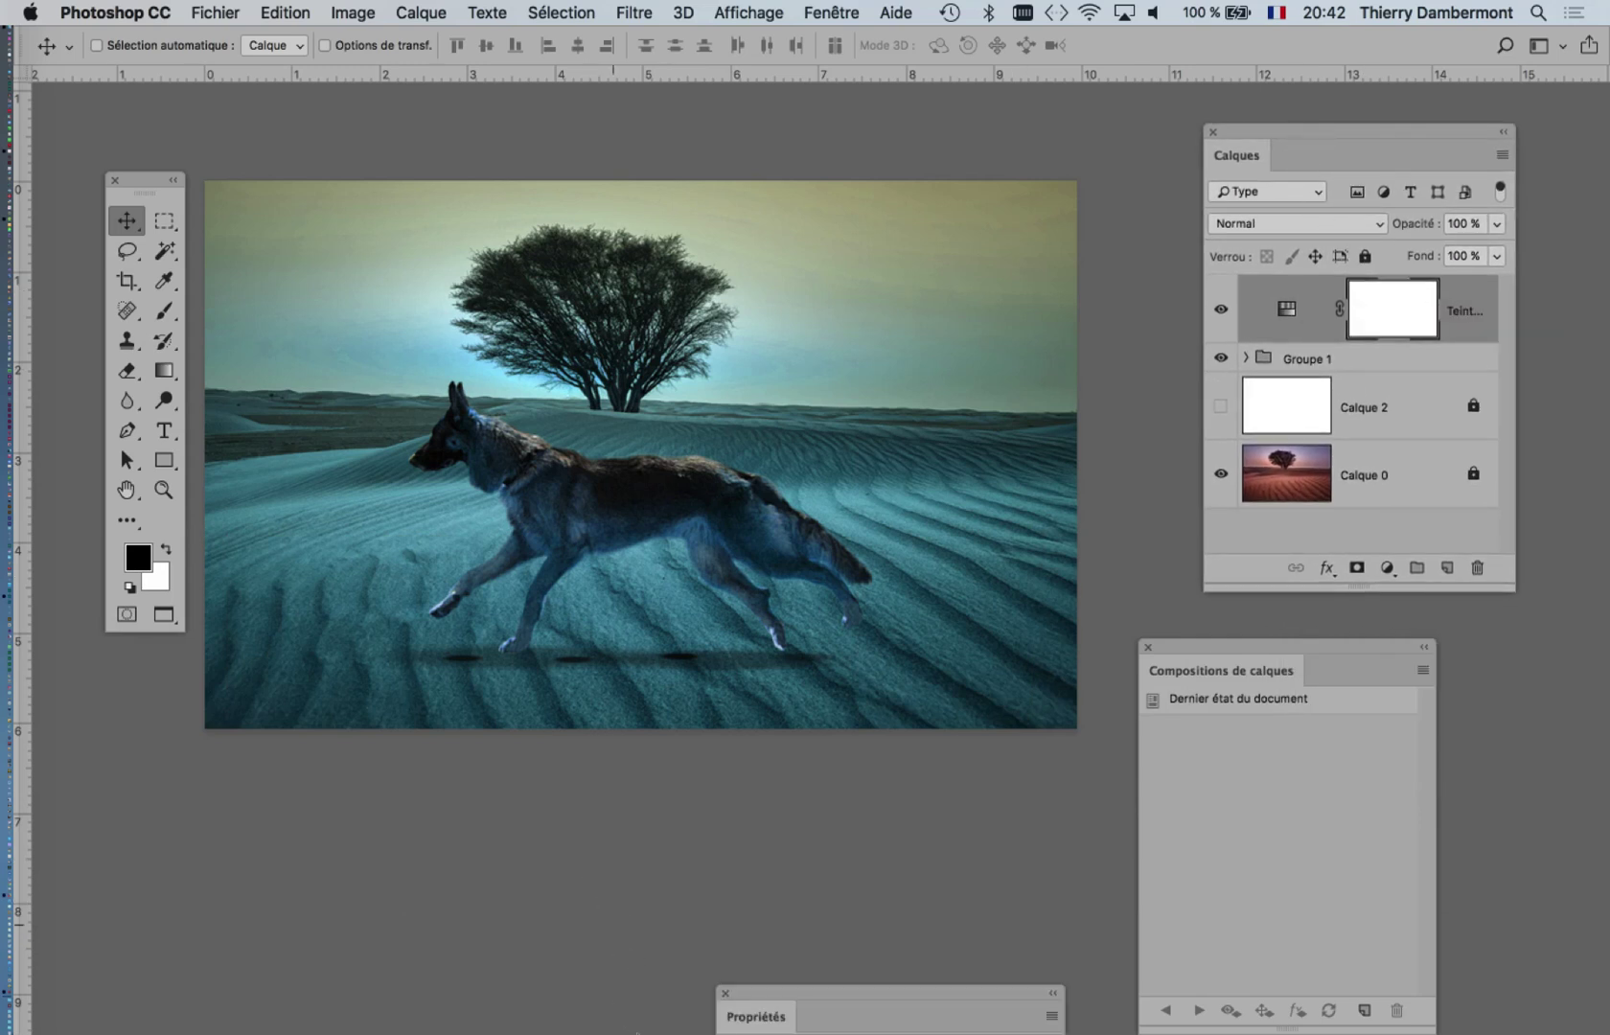
drag(749, 991, 287, 517)
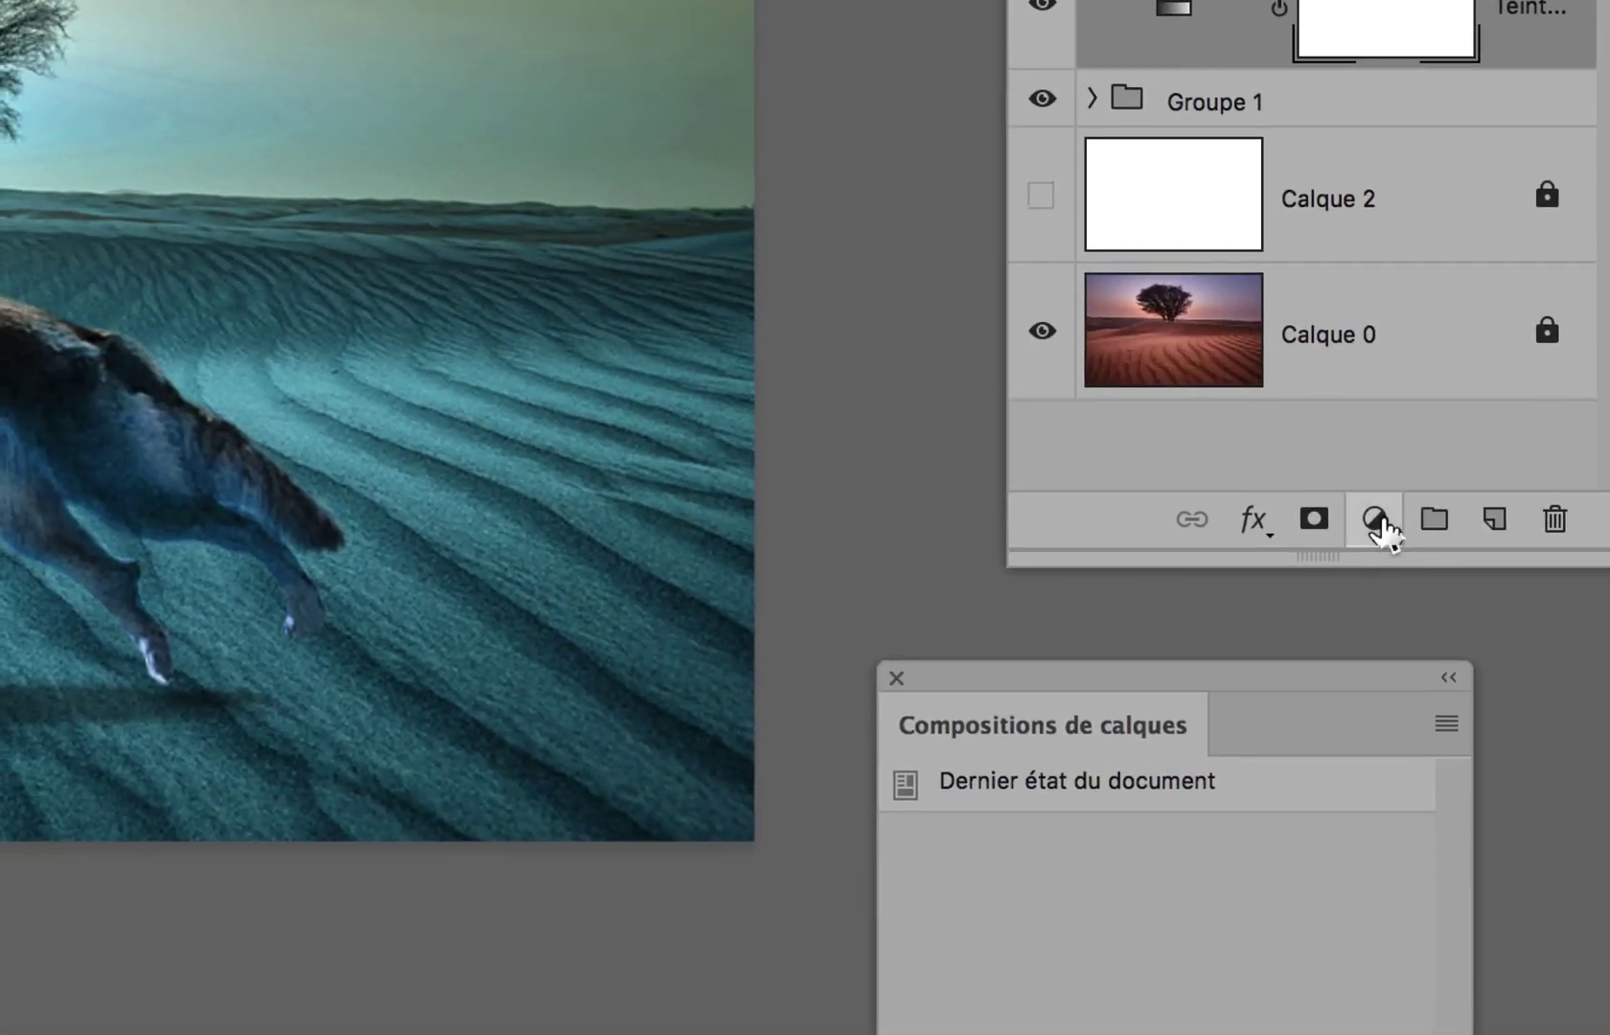
Add a second Teinte/Saturation adjustment layer with a hue of -52, hiding the first one
click(1378, 522)
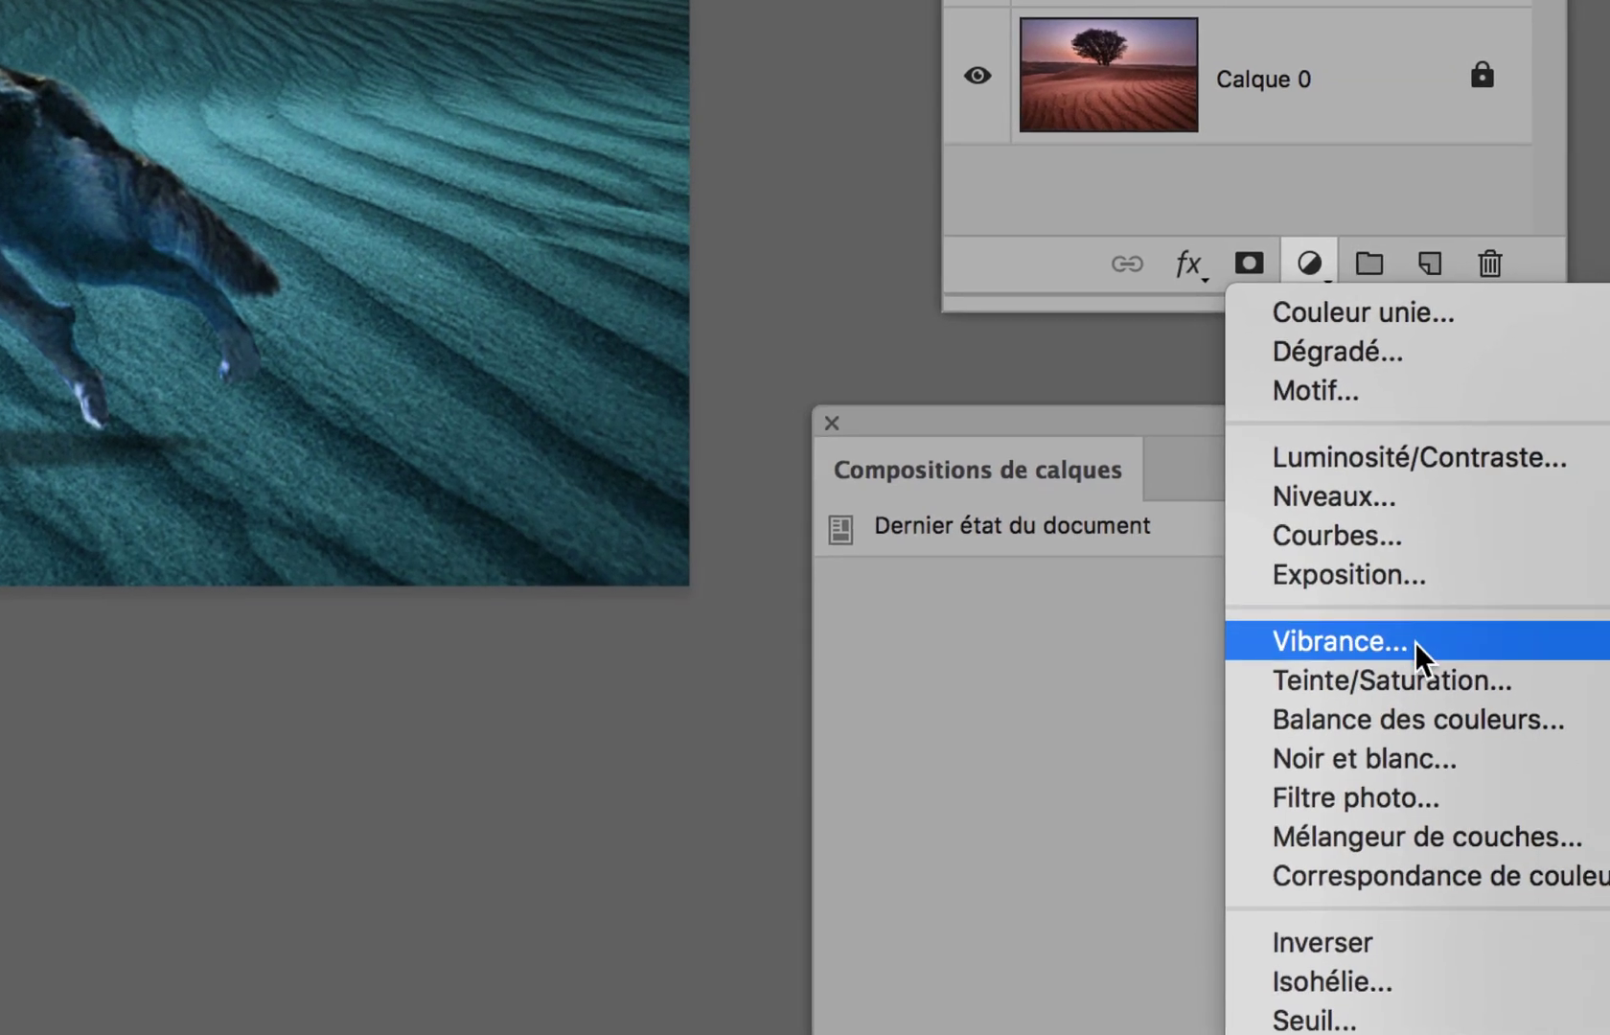
click(1416, 641)
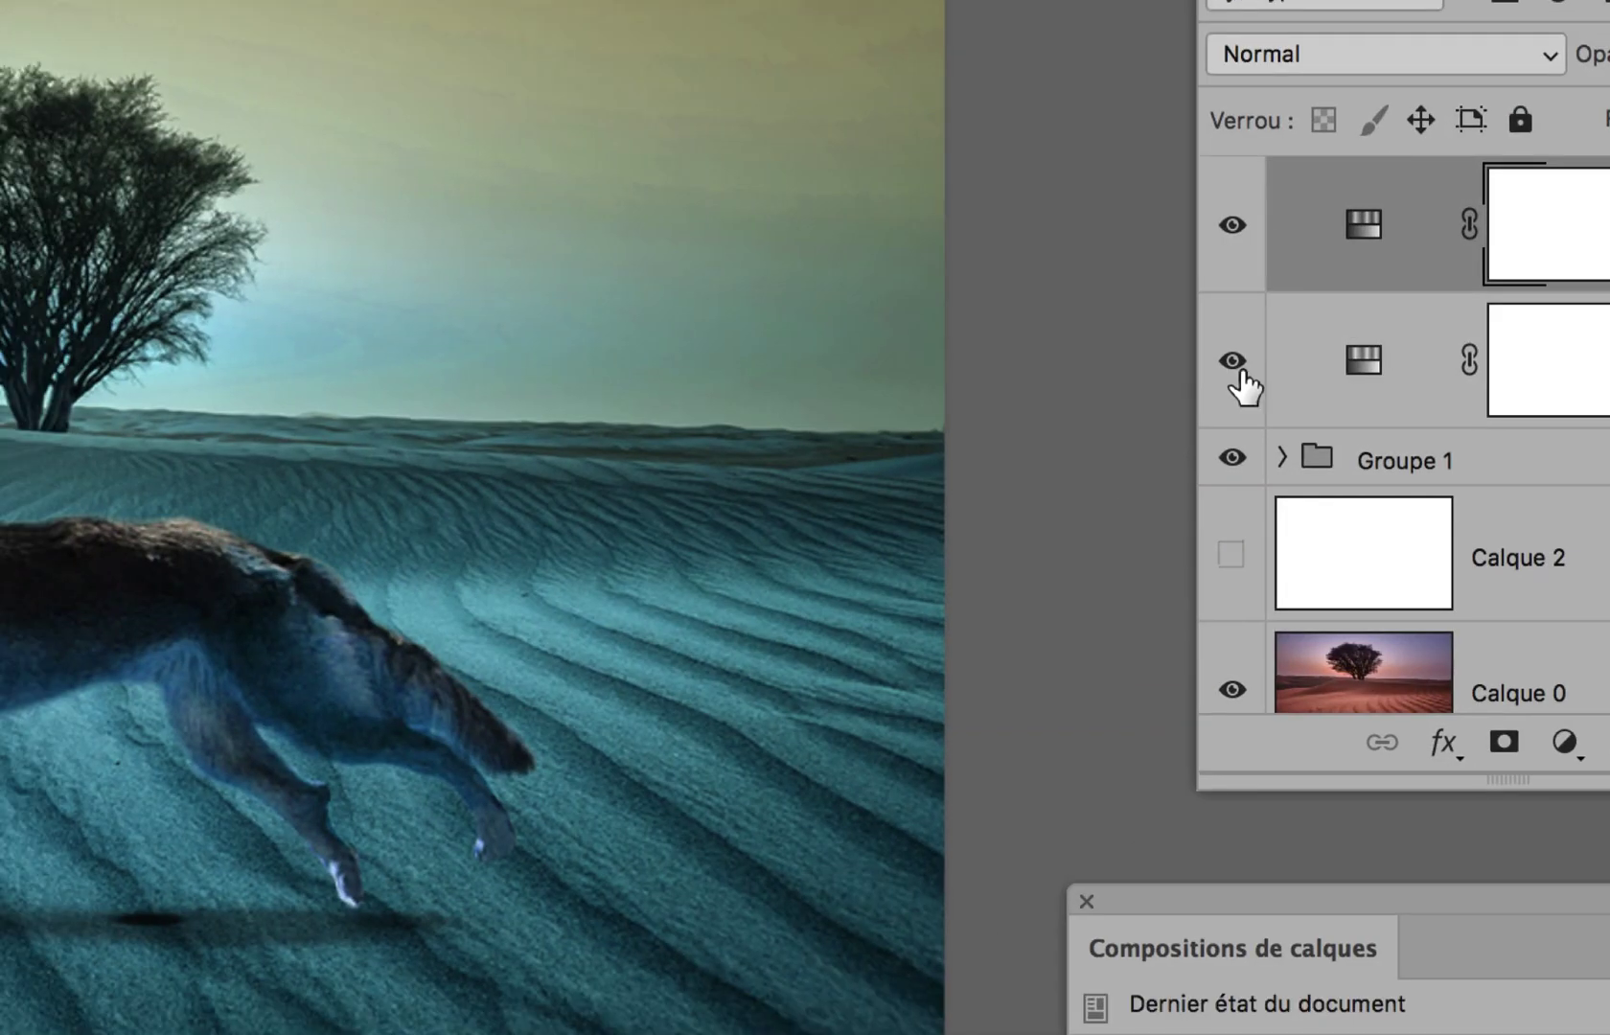
click(1169, 408)
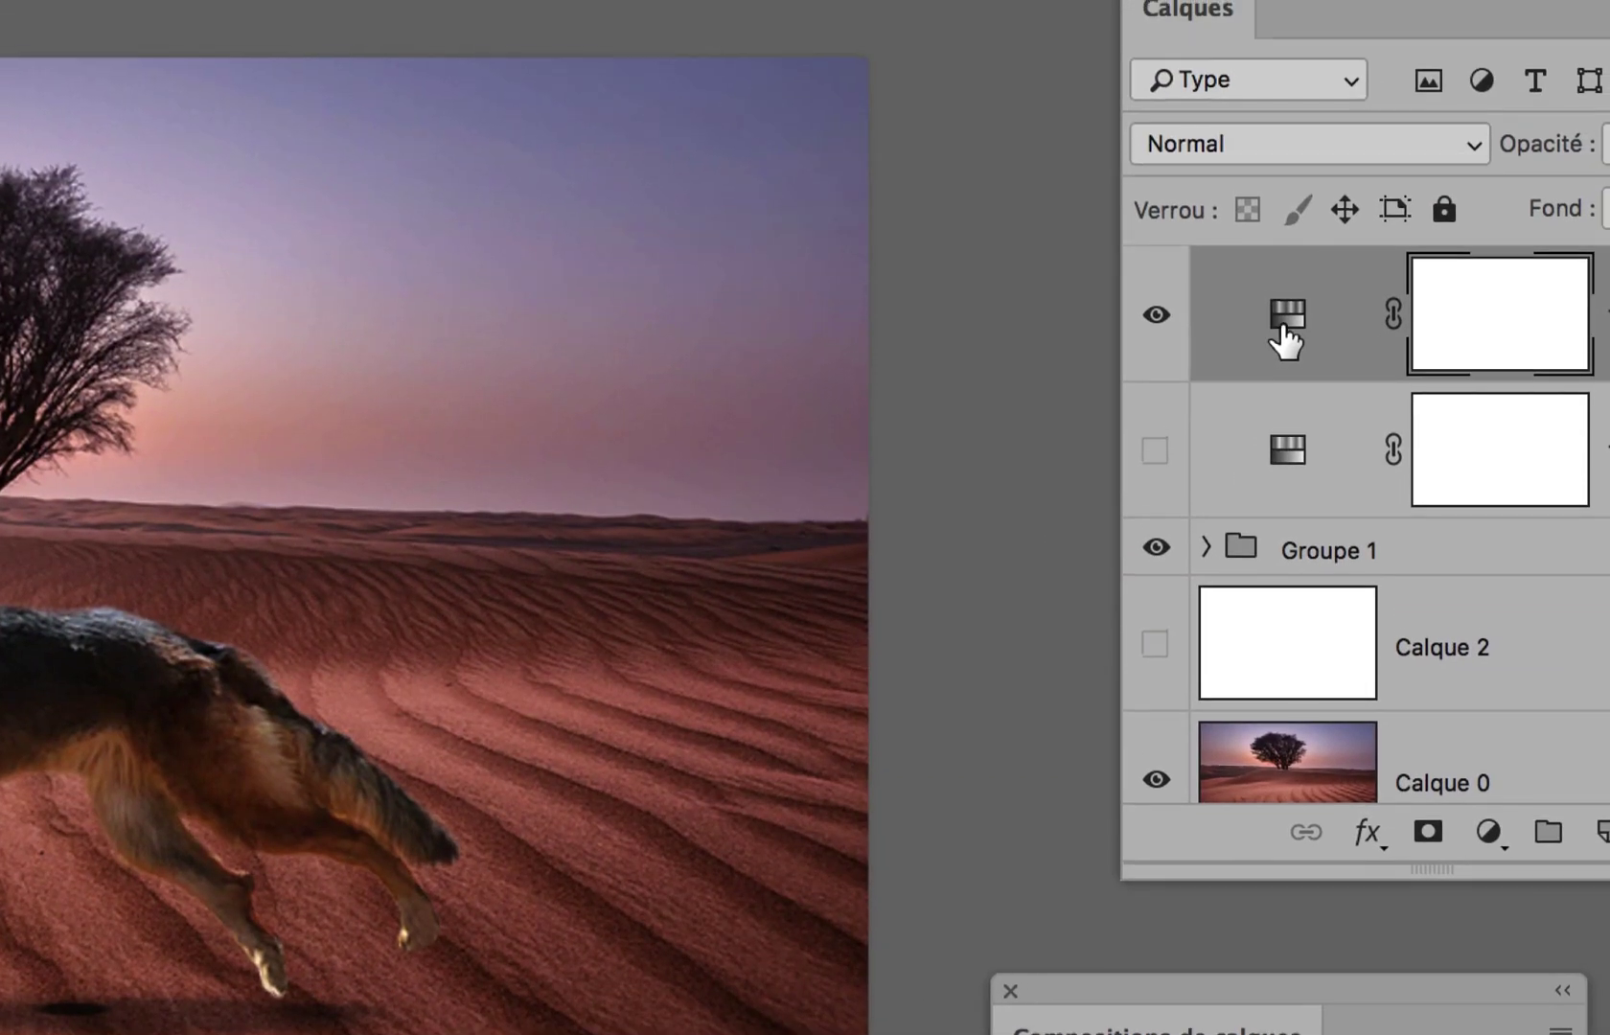
click(1358, 235)
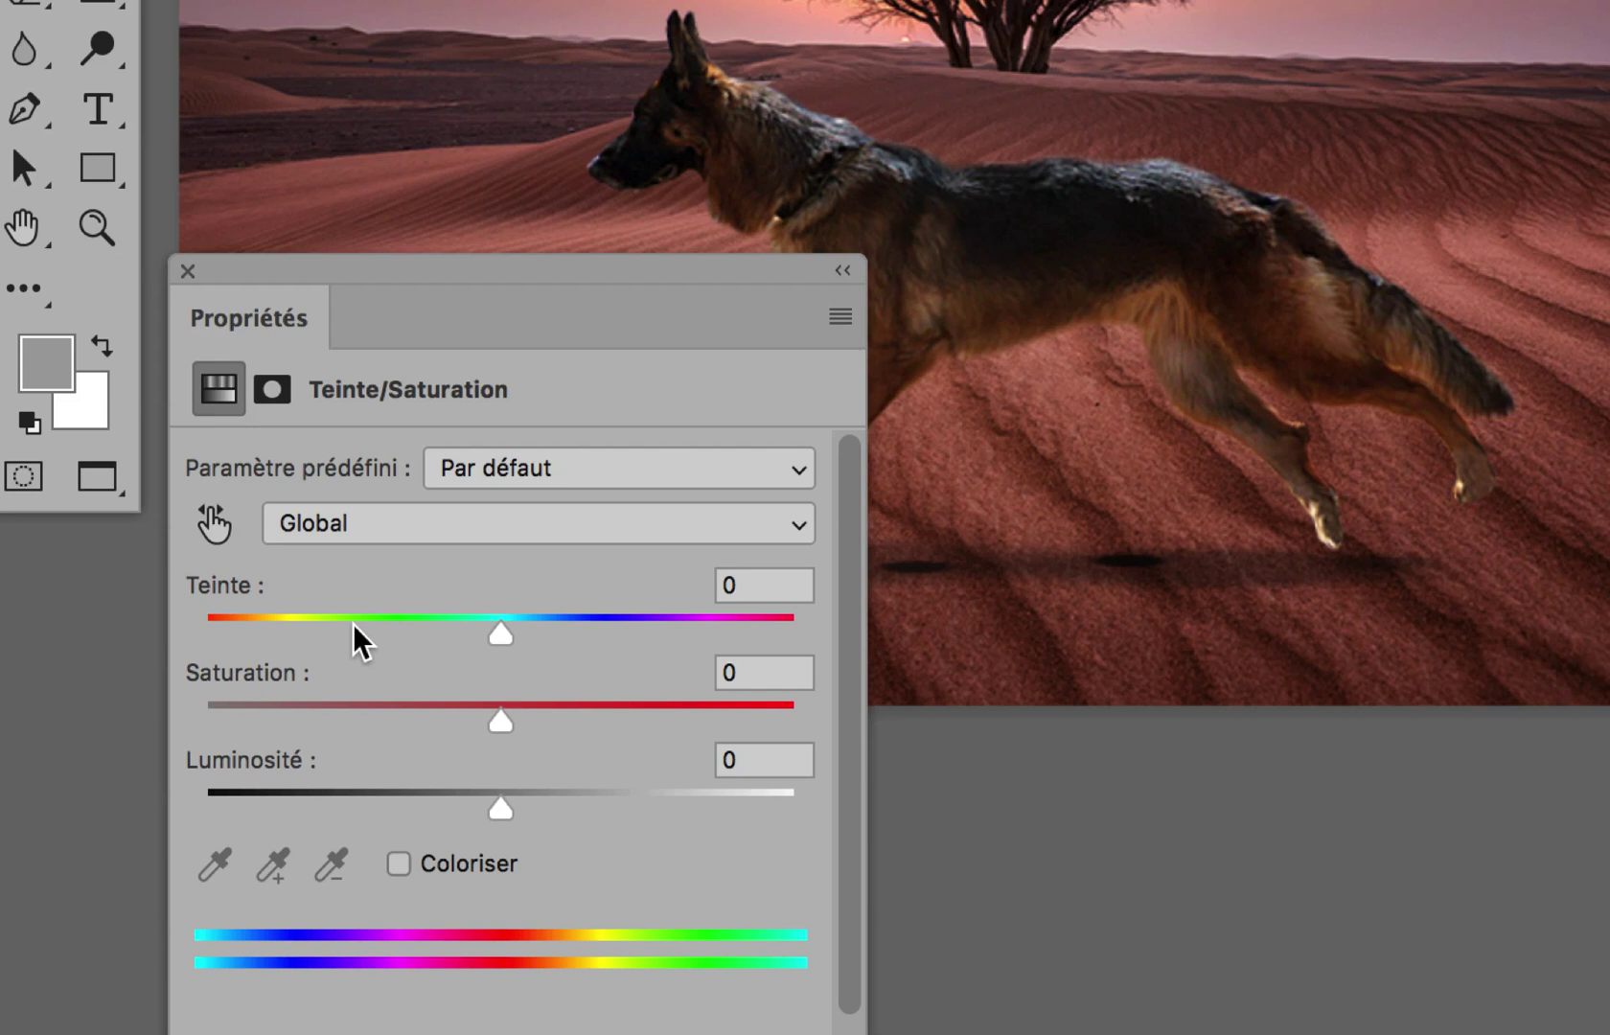
drag(353, 624, 351, 626)
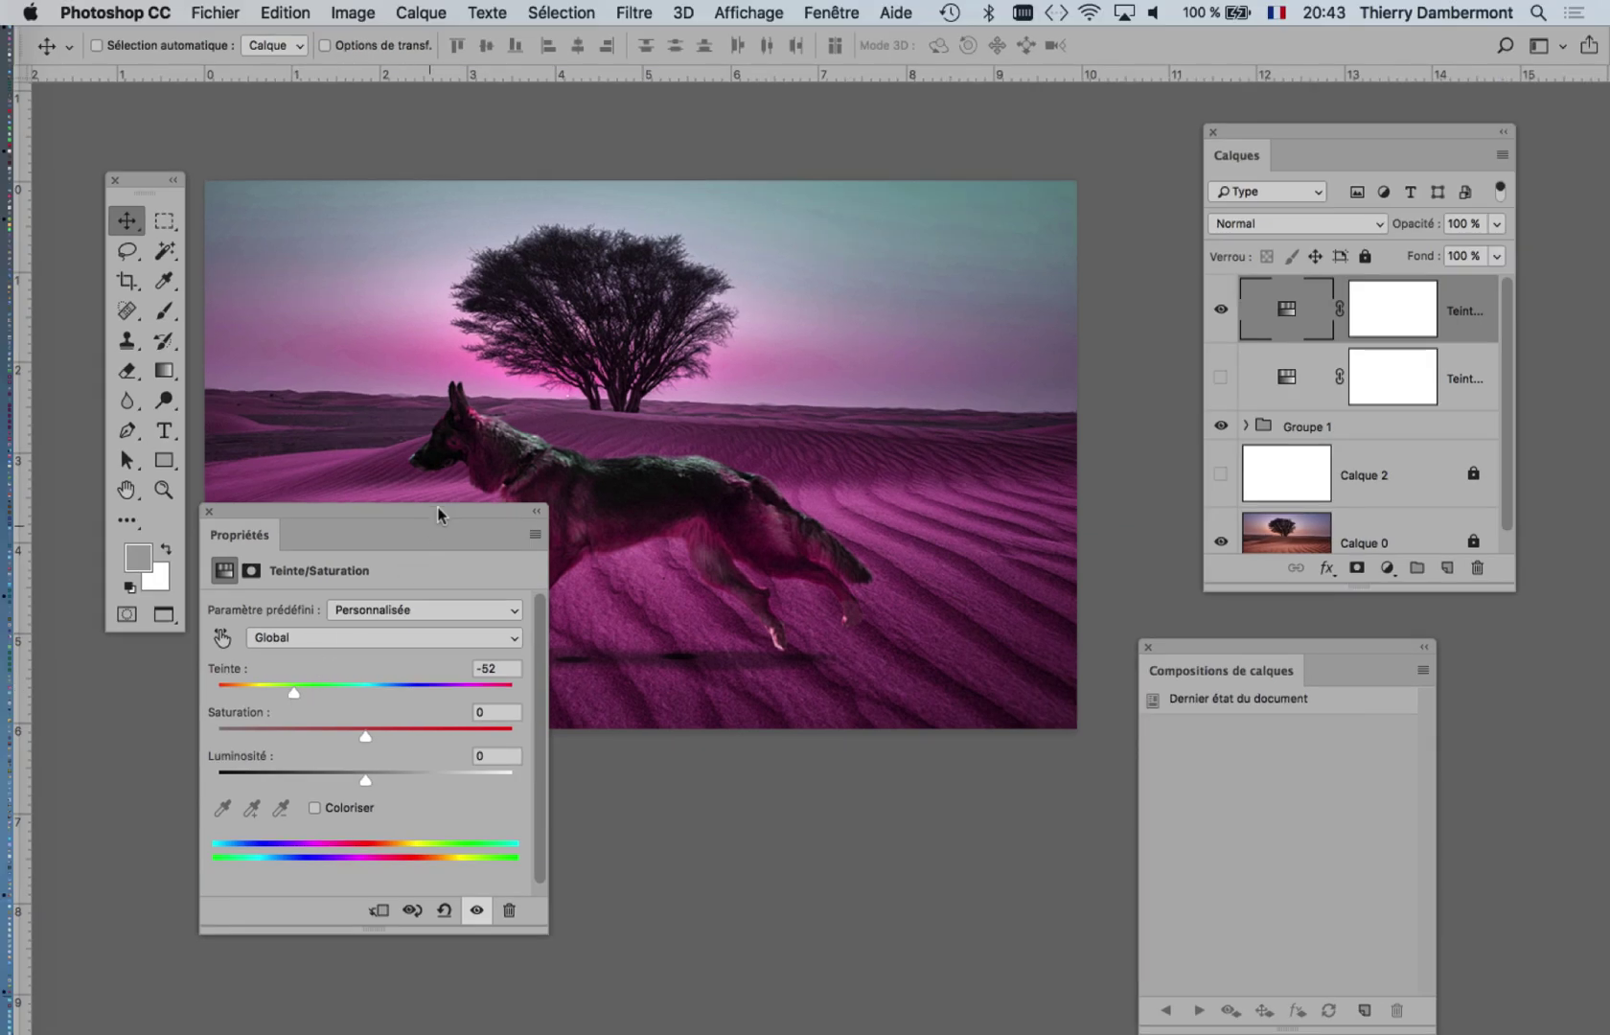
drag(450, 509, 454, 508)
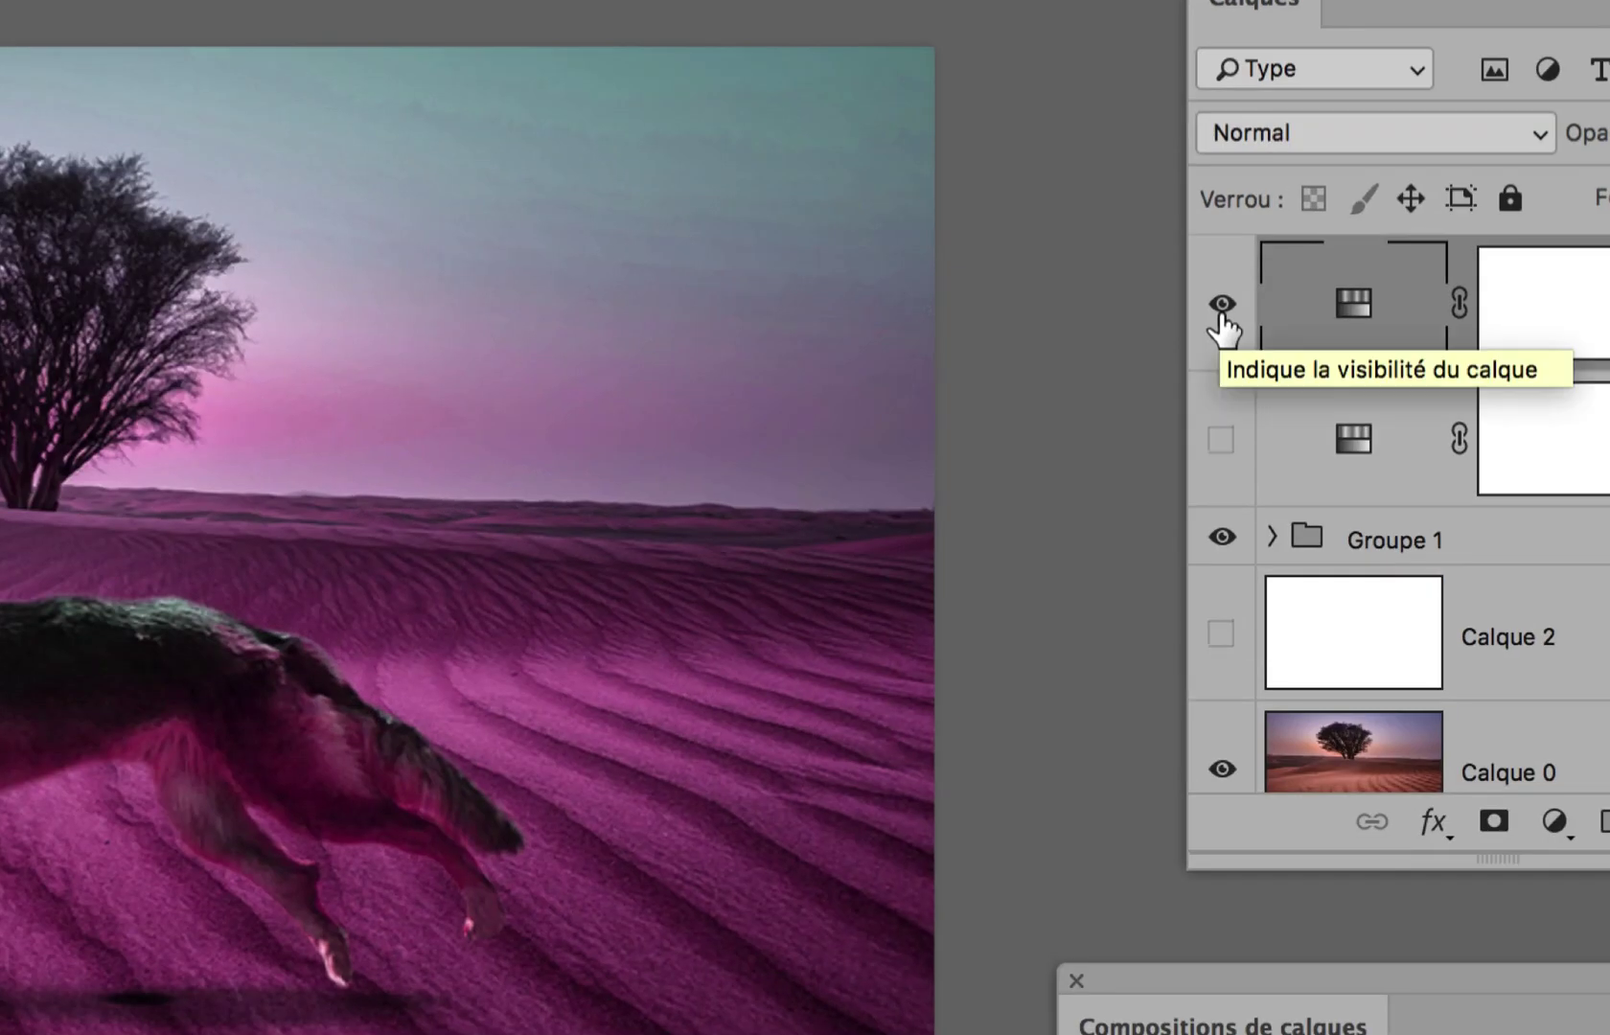
Hide the second adjustment layer and add a third Teinte/Saturation layer with a hue of +52
click(1221, 312)
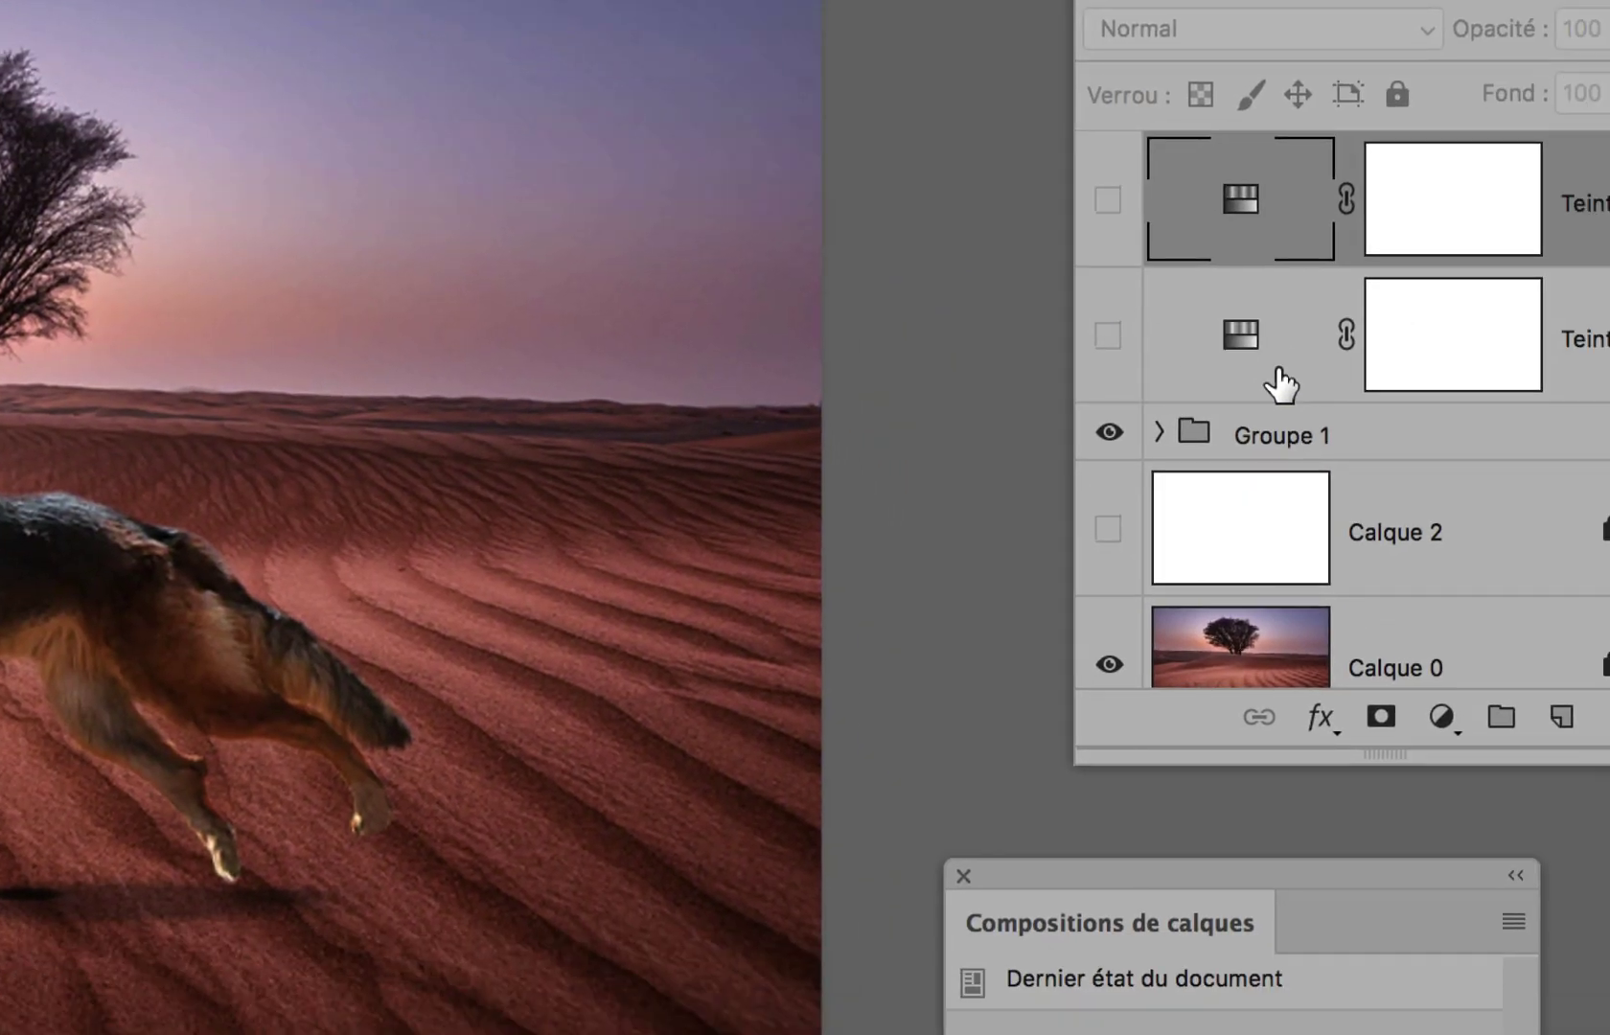
click(1442, 717)
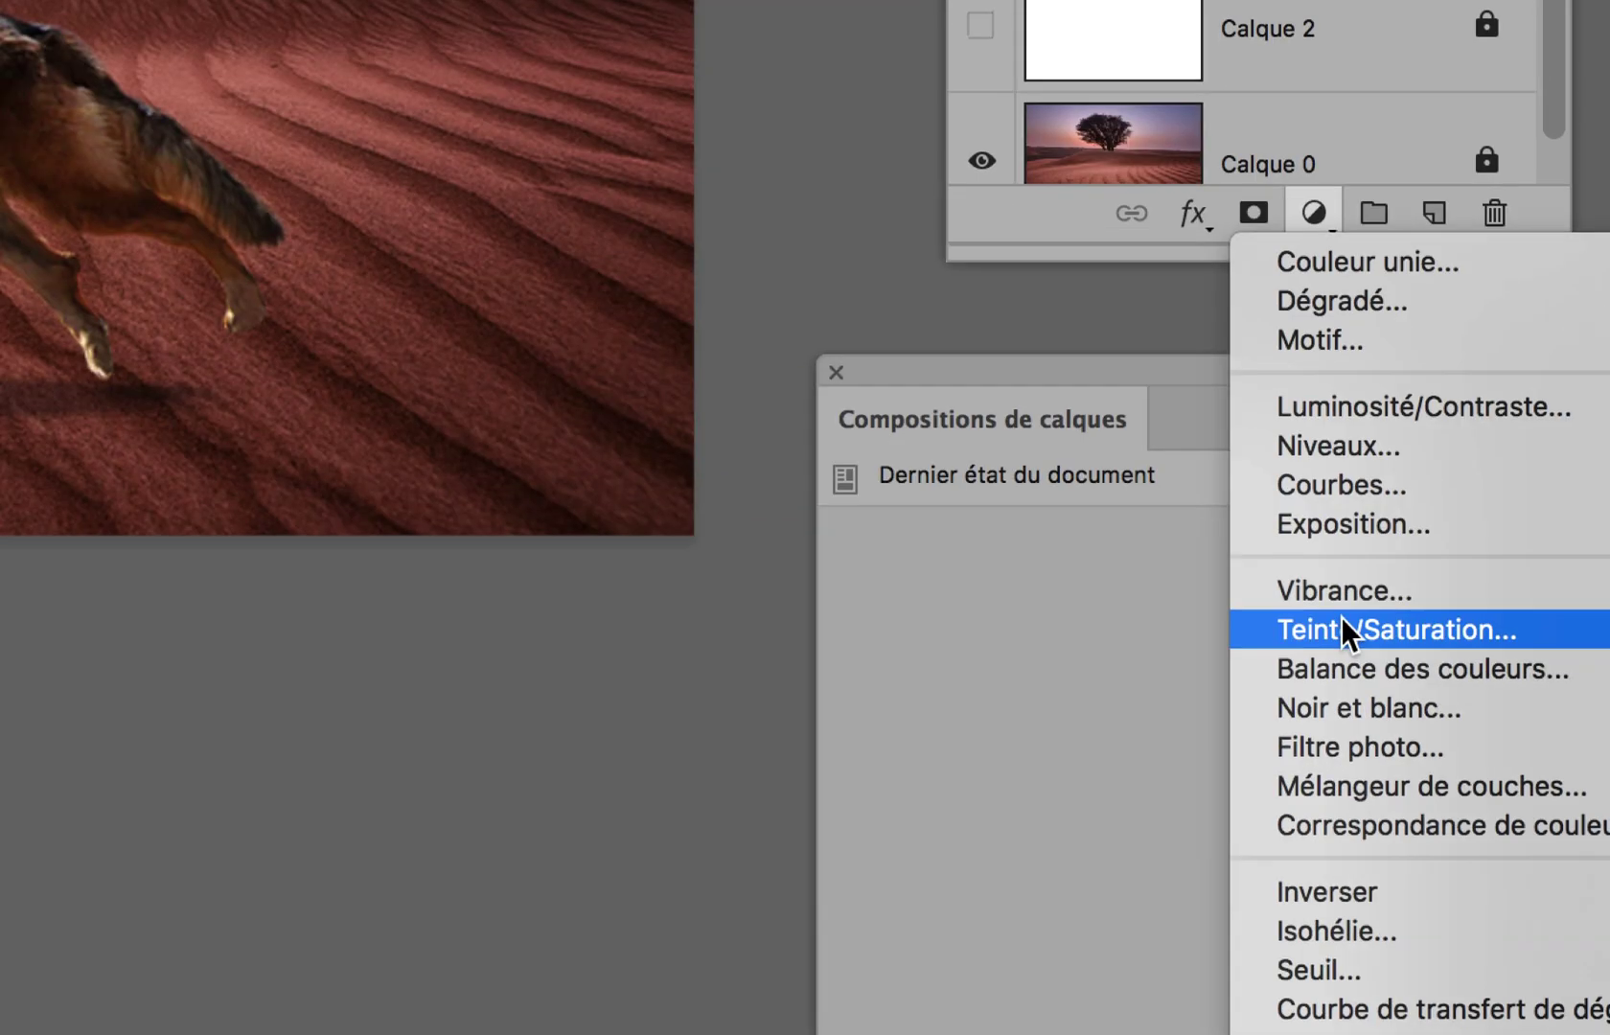
click(1371, 906)
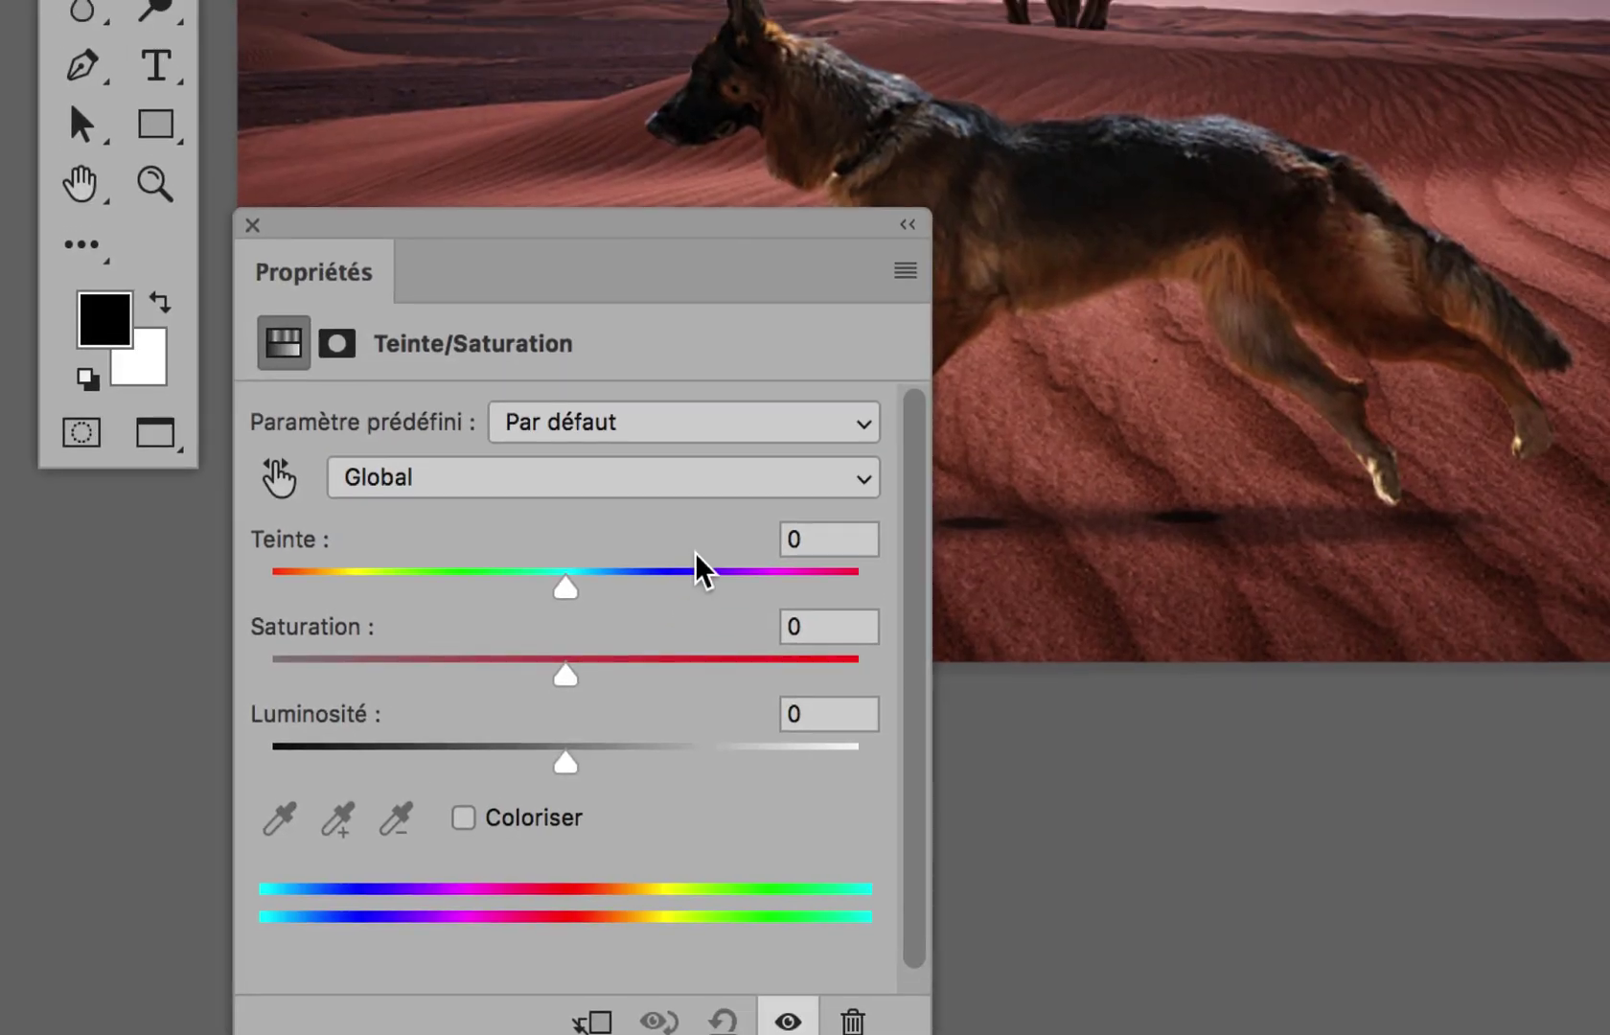
mouse_move(696, 558)
mouse_down()
mouse_move(713, 575)
mouse_move(702, 566)
mouse_up()
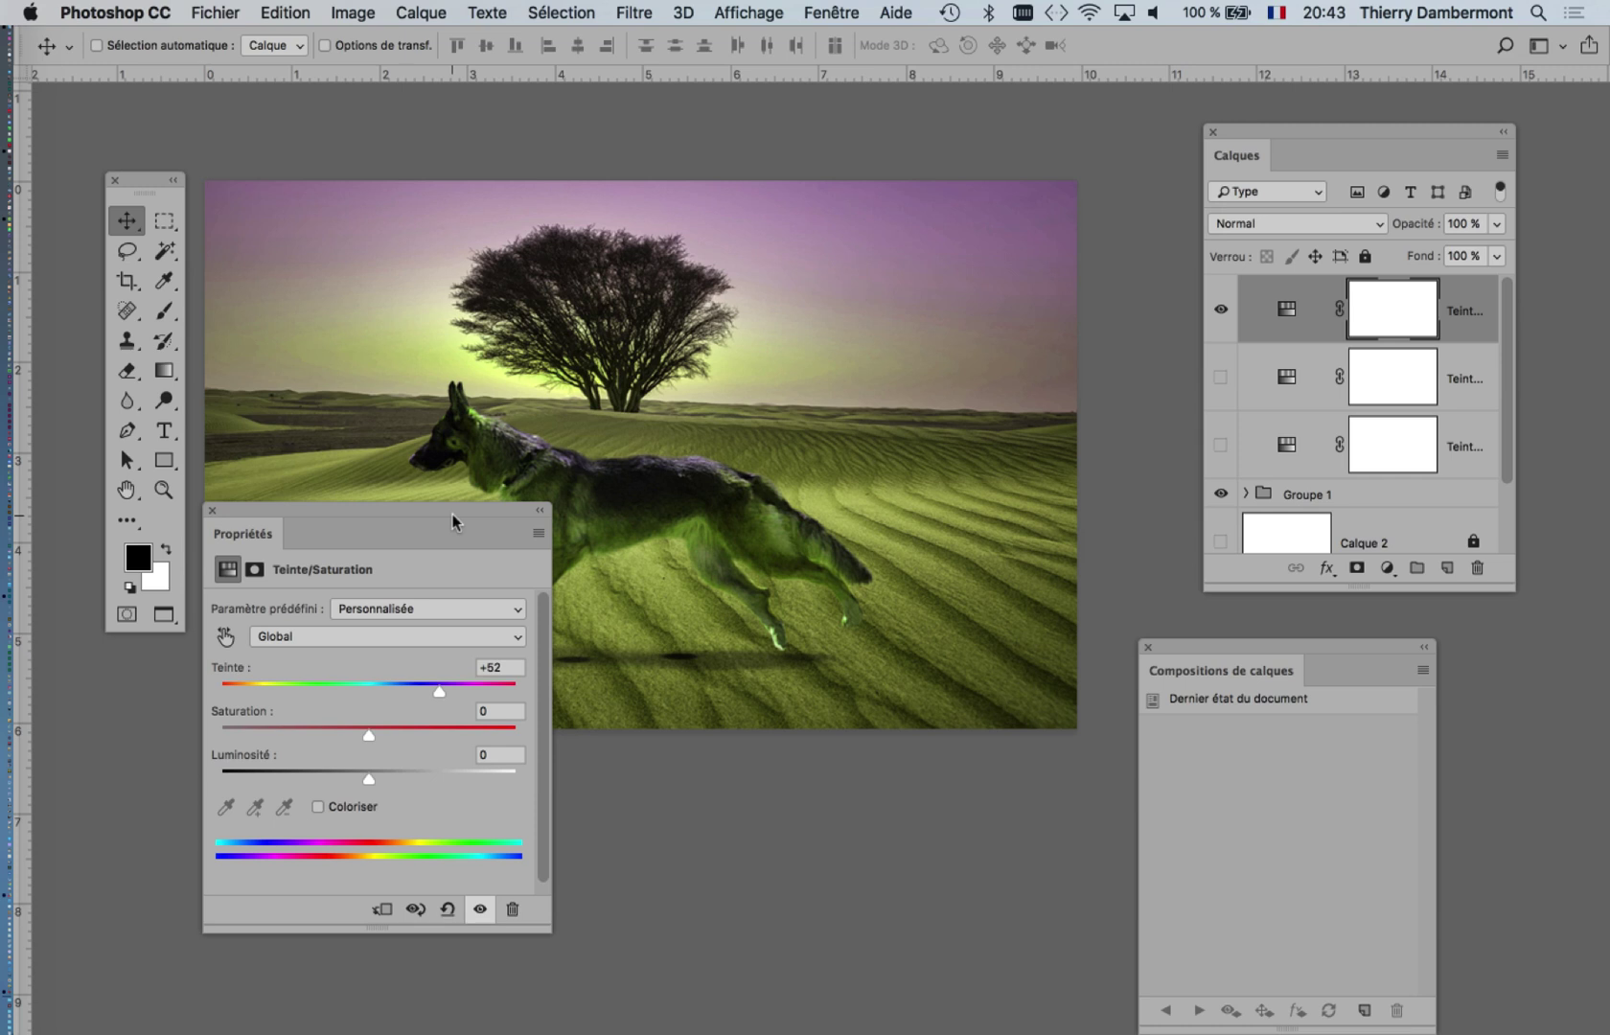
drag(450, 517, 680, 581)
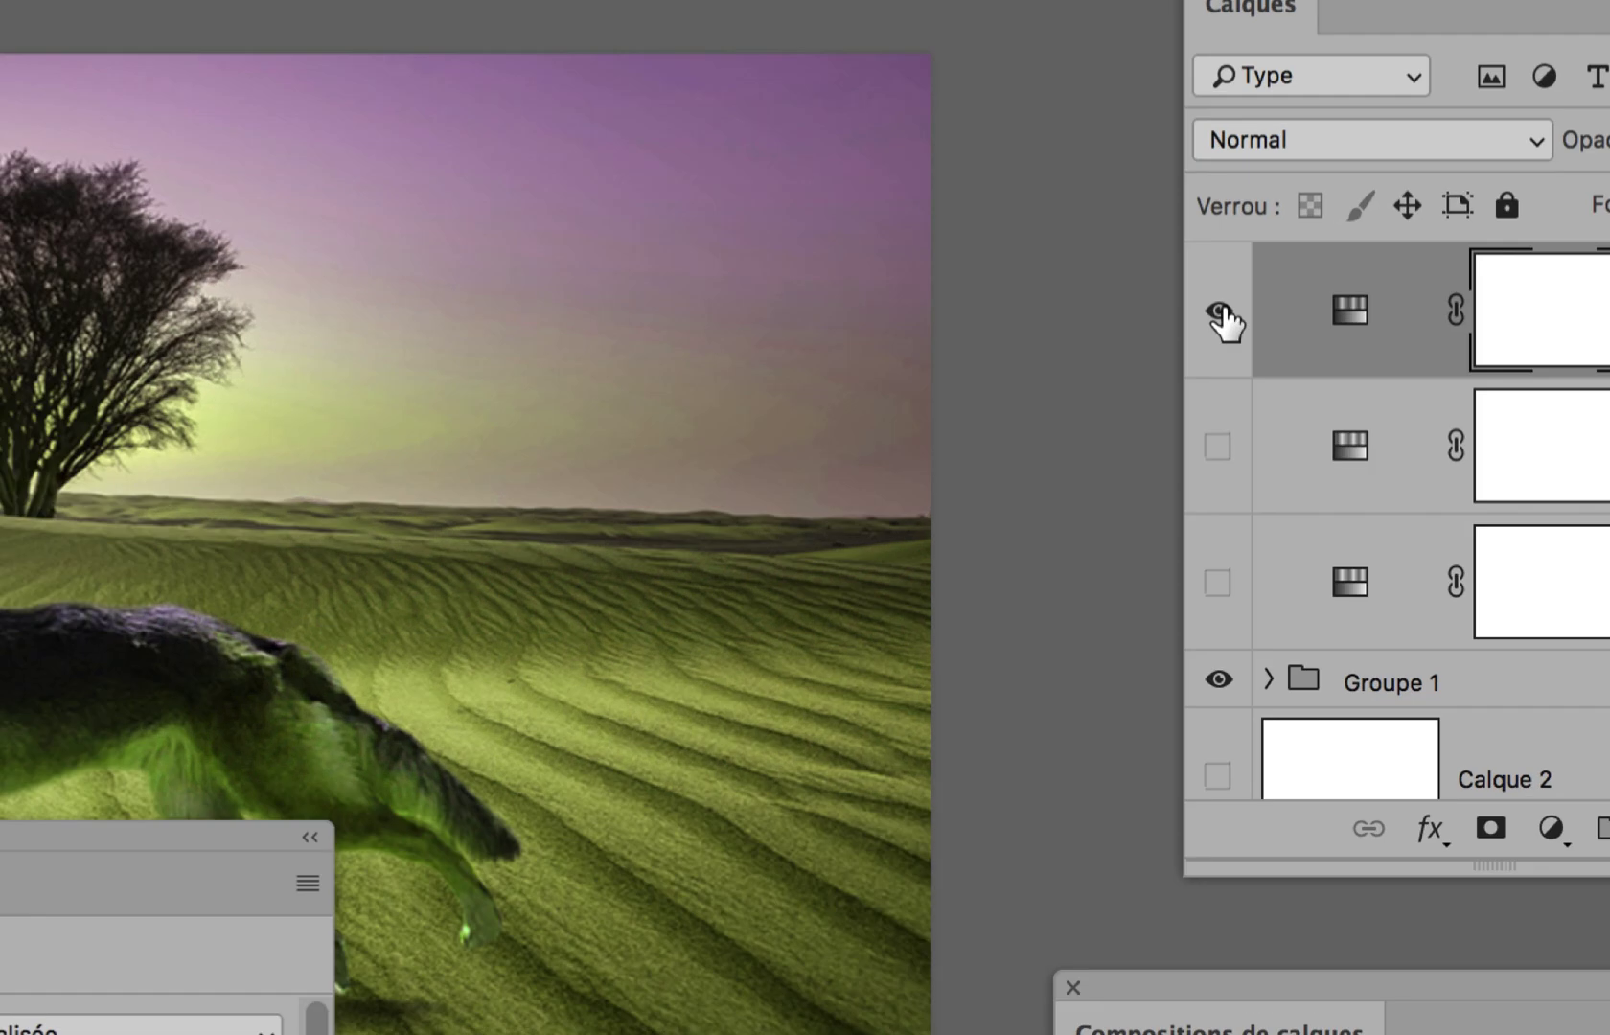
Hide the third adjustment layer and add a fourth Teinte/Saturation layer with a saturation of -100
click(1222, 311)
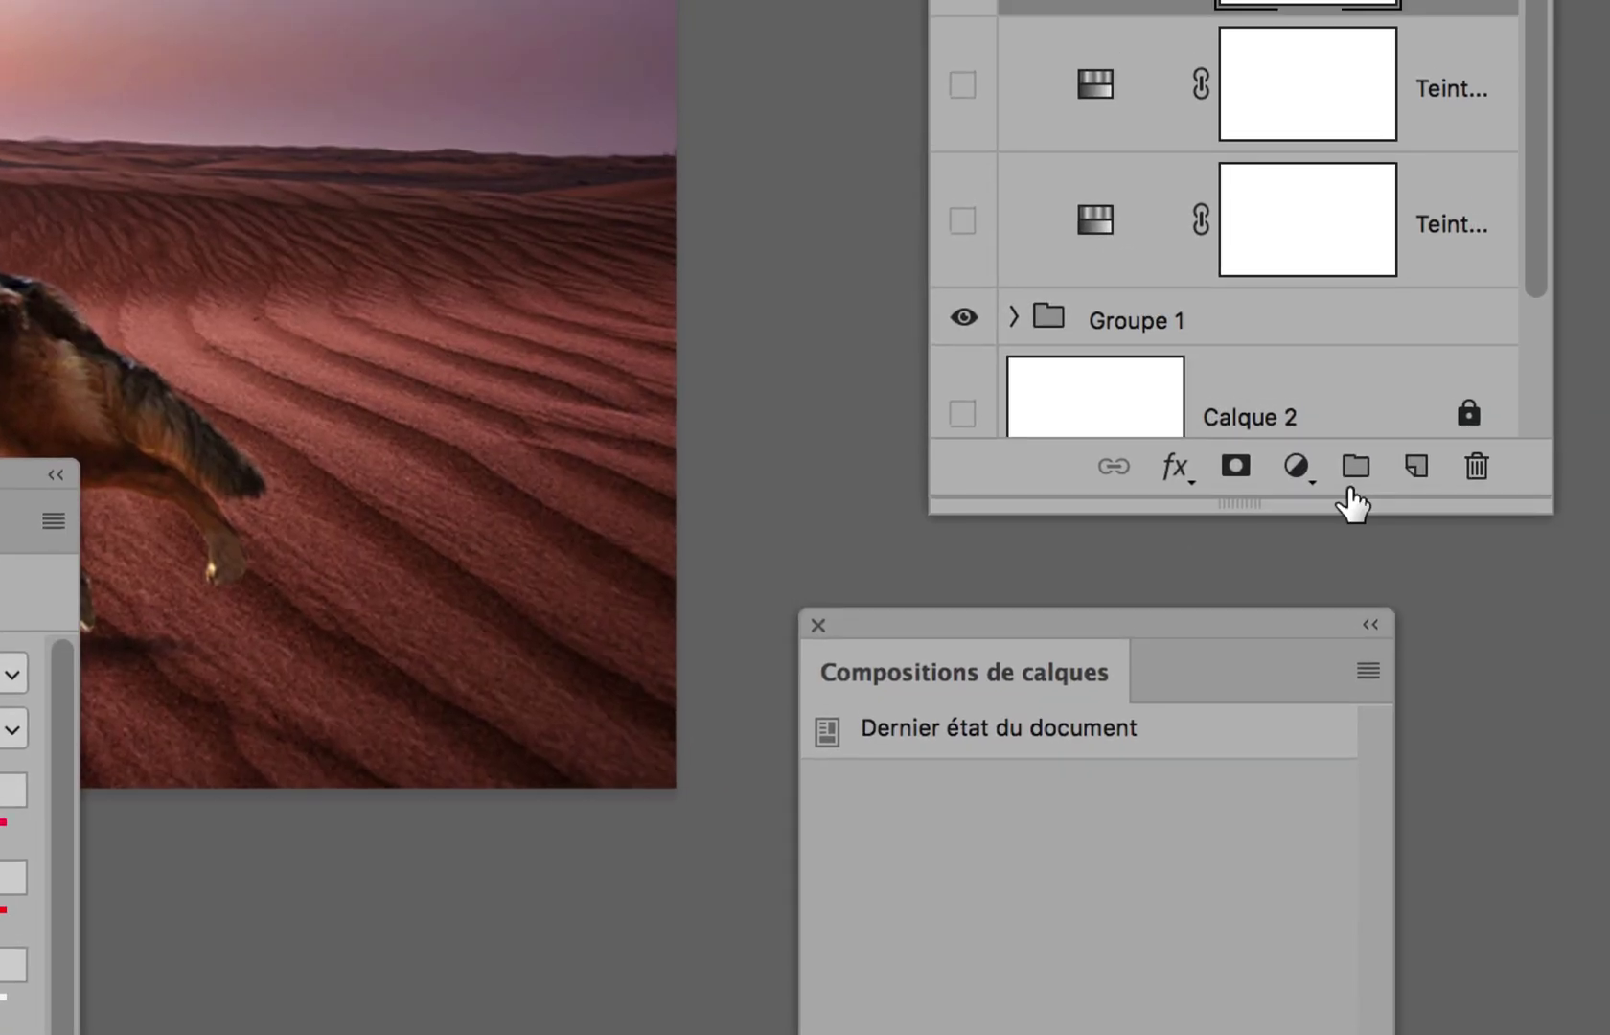
click(1296, 466)
click(1352, 613)
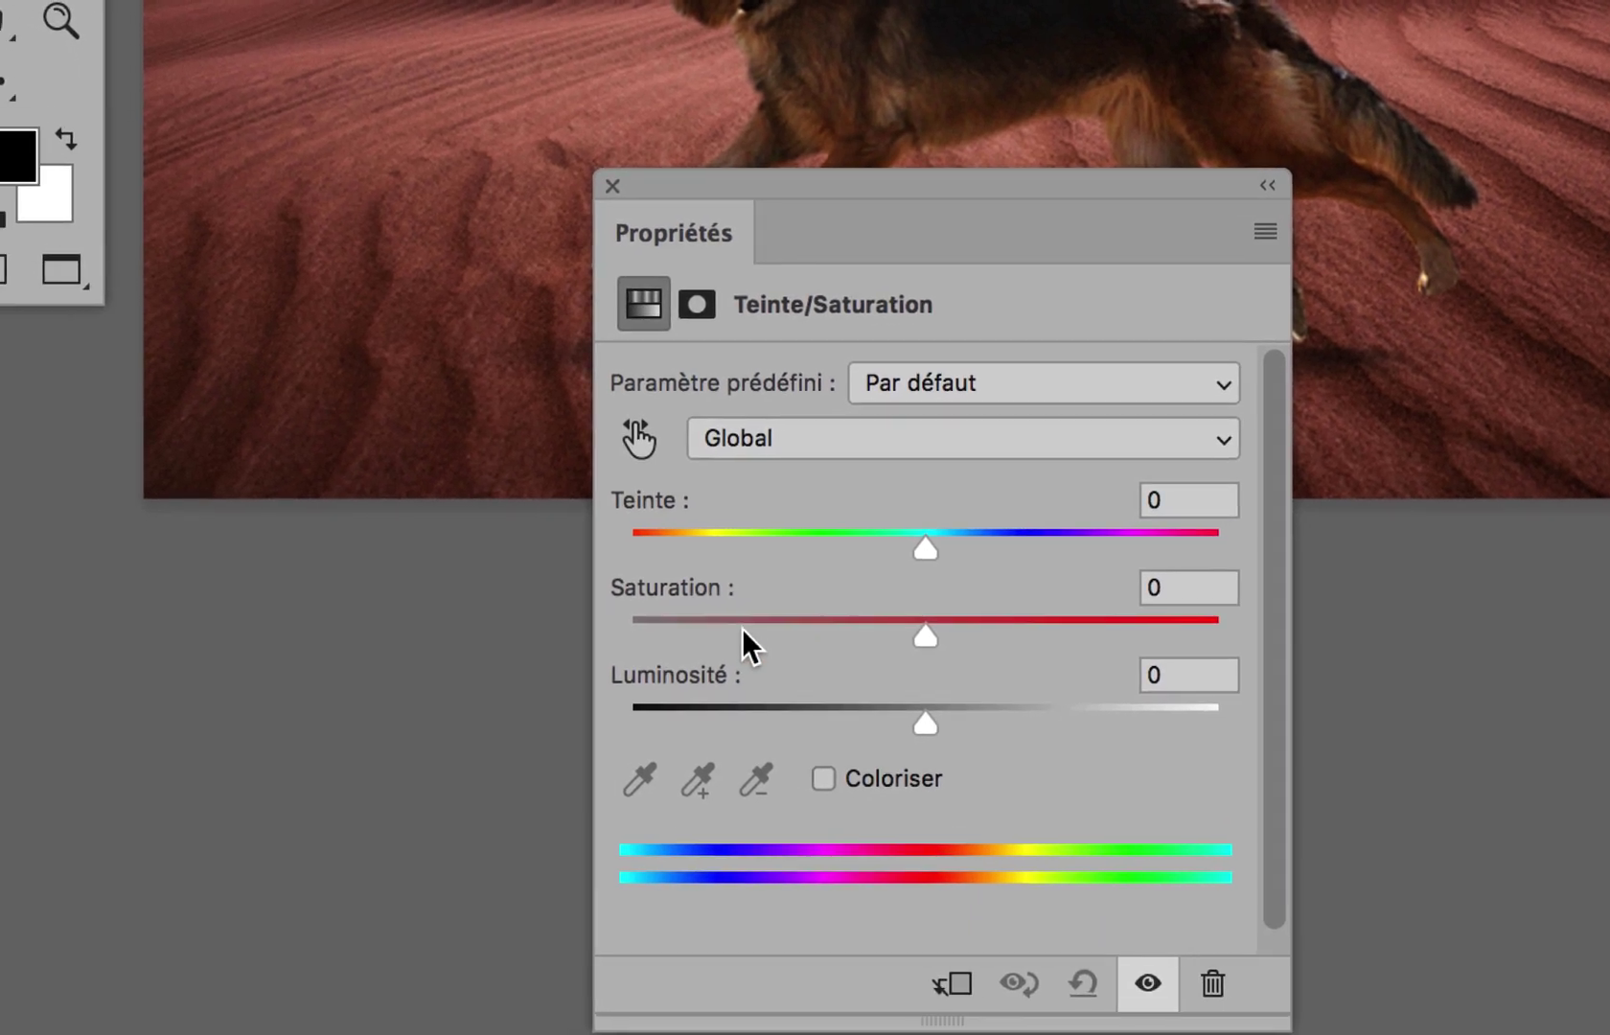
drag(742, 628, 628, 623)
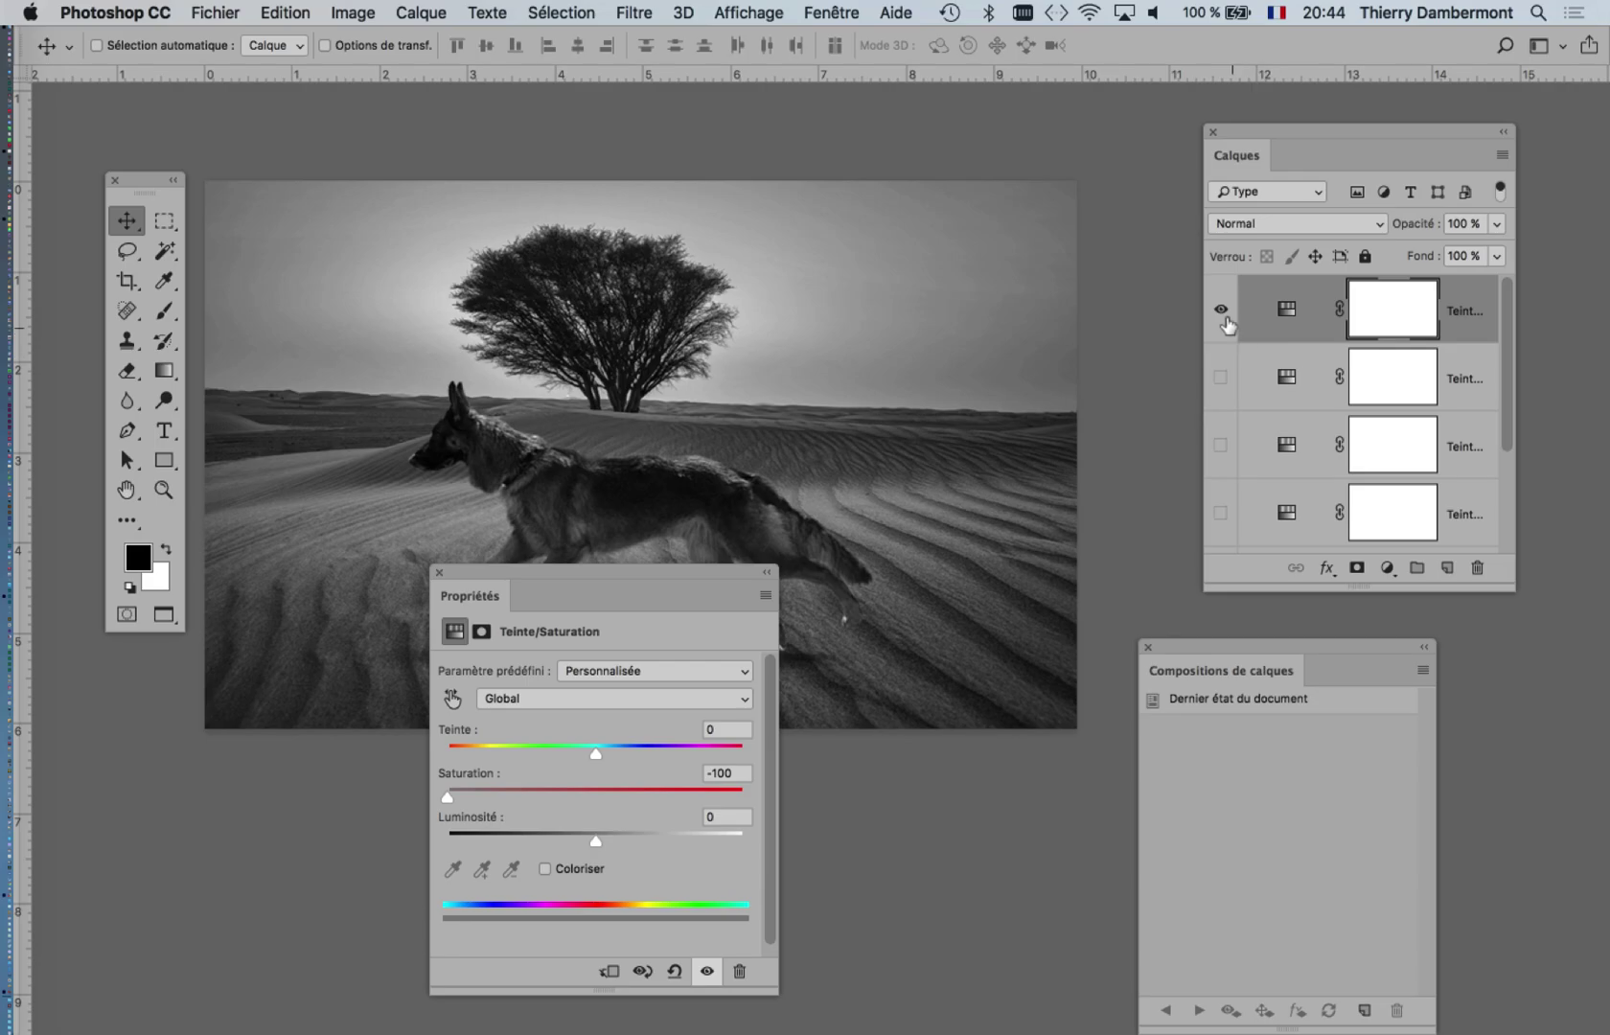
Hide the black-and-white adjustment layer and enlarge the Calques panel to show every layer
click(1136, 188)
drag(1465, 591, 1476, 794)
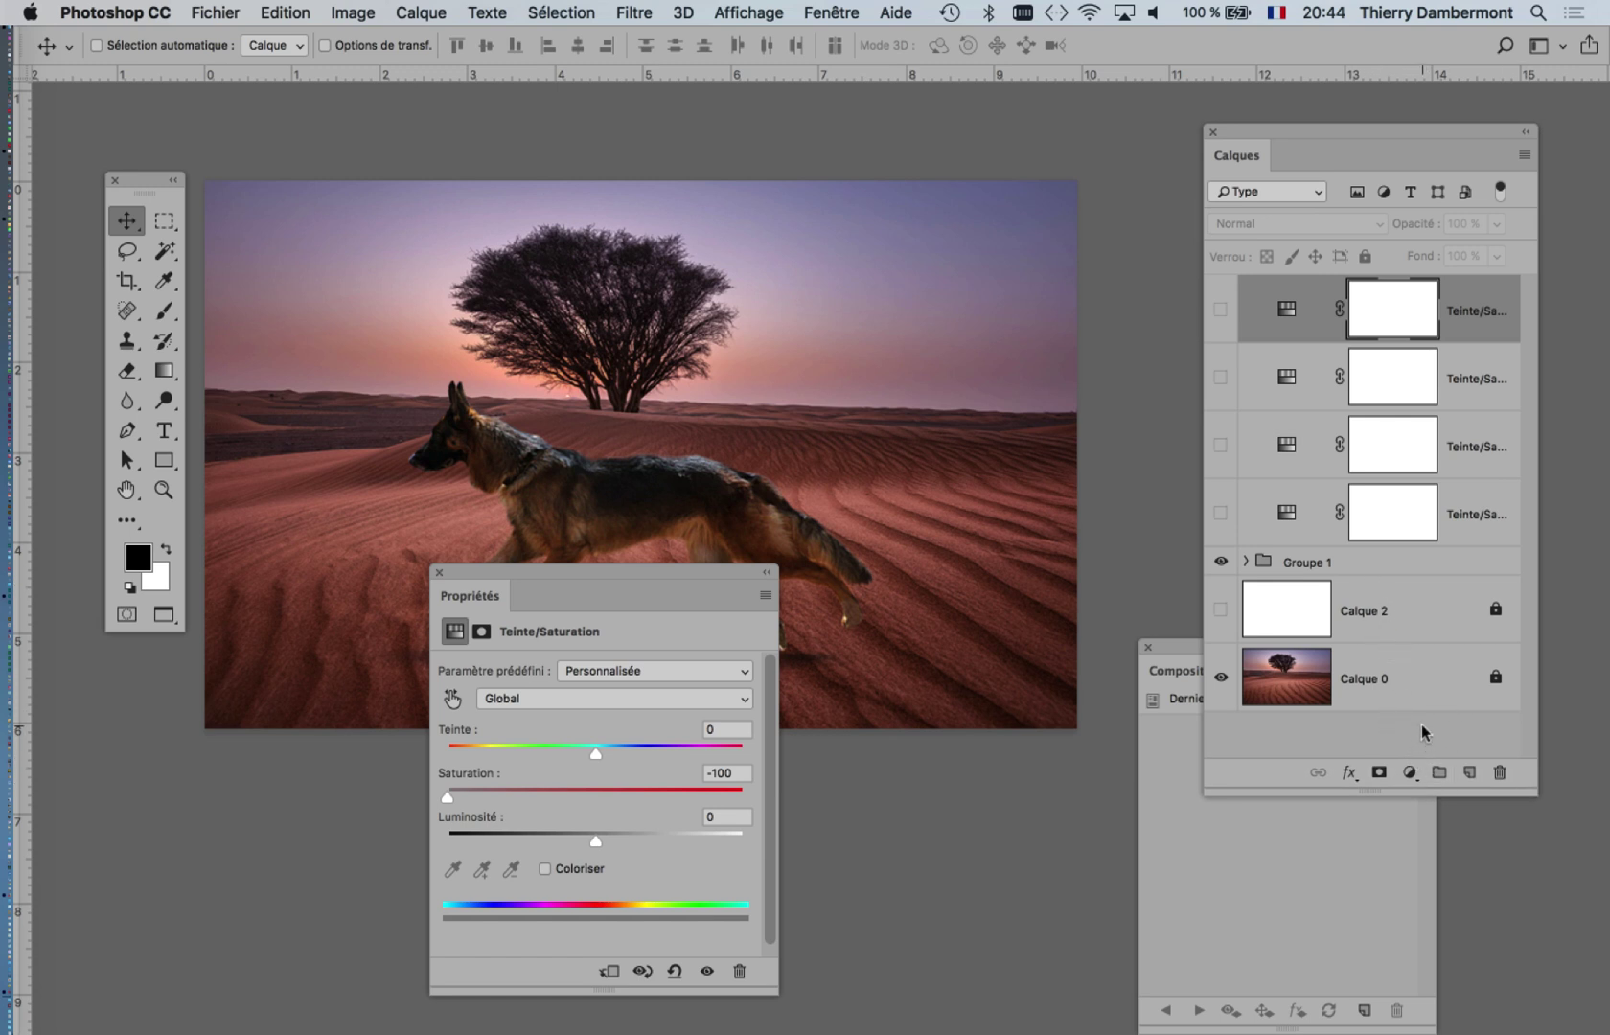
Add a fifth Teinte/Saturation adjustment layer with Coloriser enabled, hue 240 and saturation 43, and move its properties clear of the image
click(1410, 774)
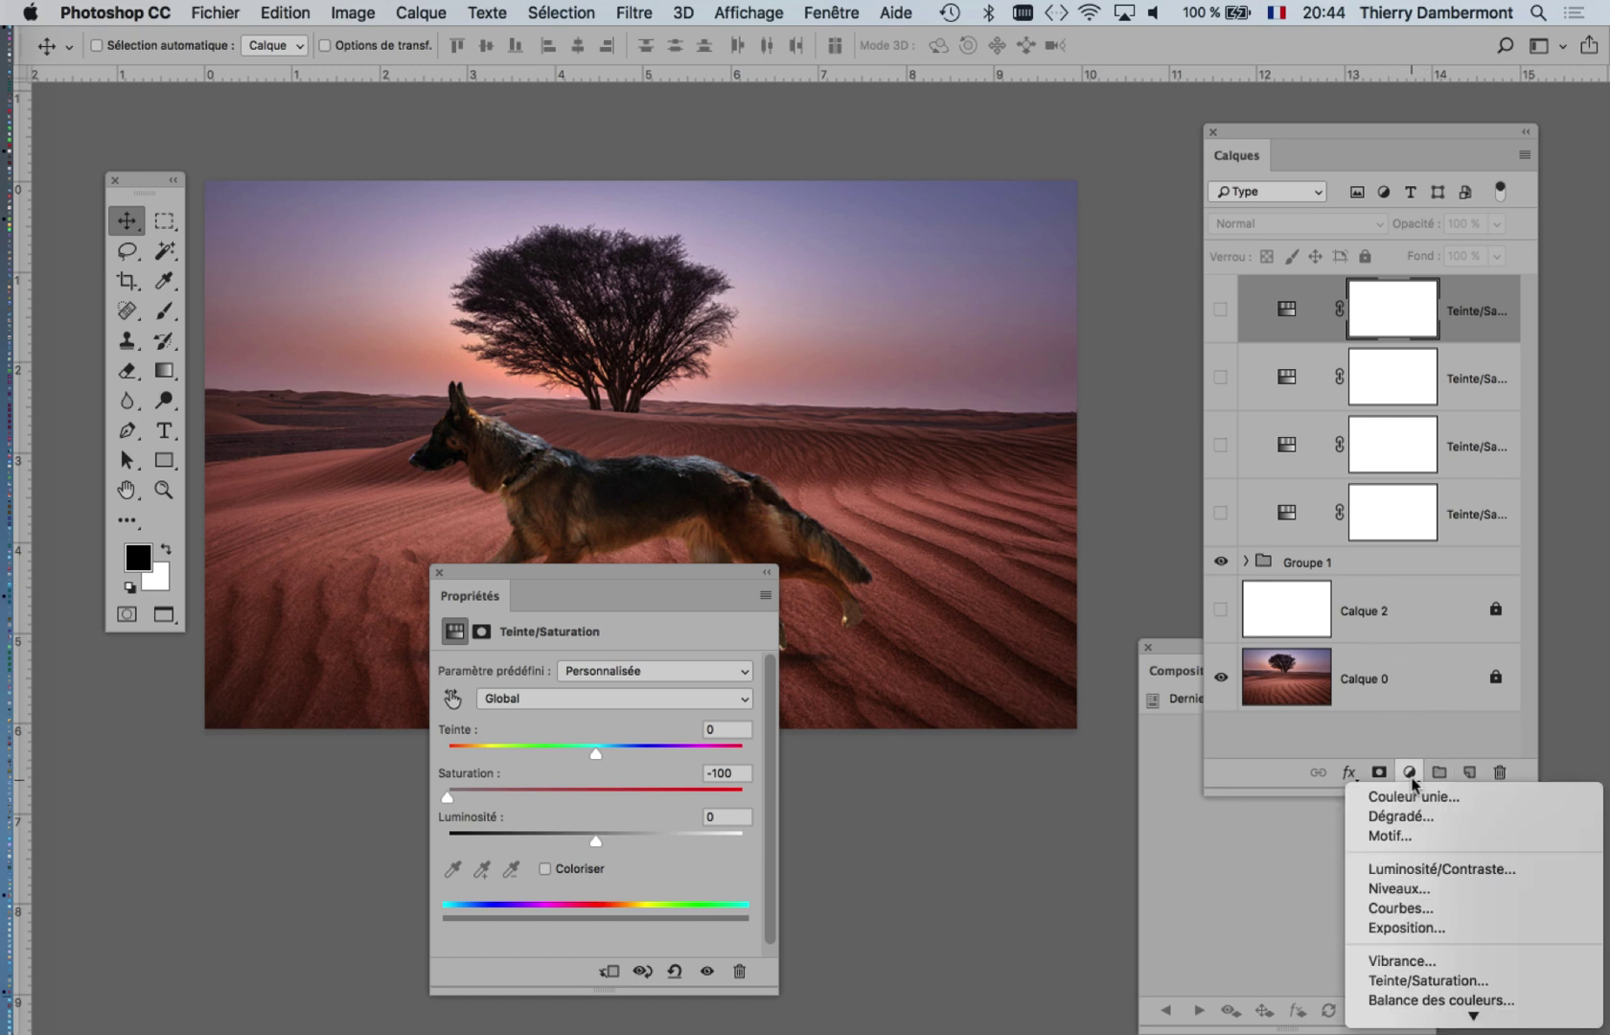
click(1478, 973)
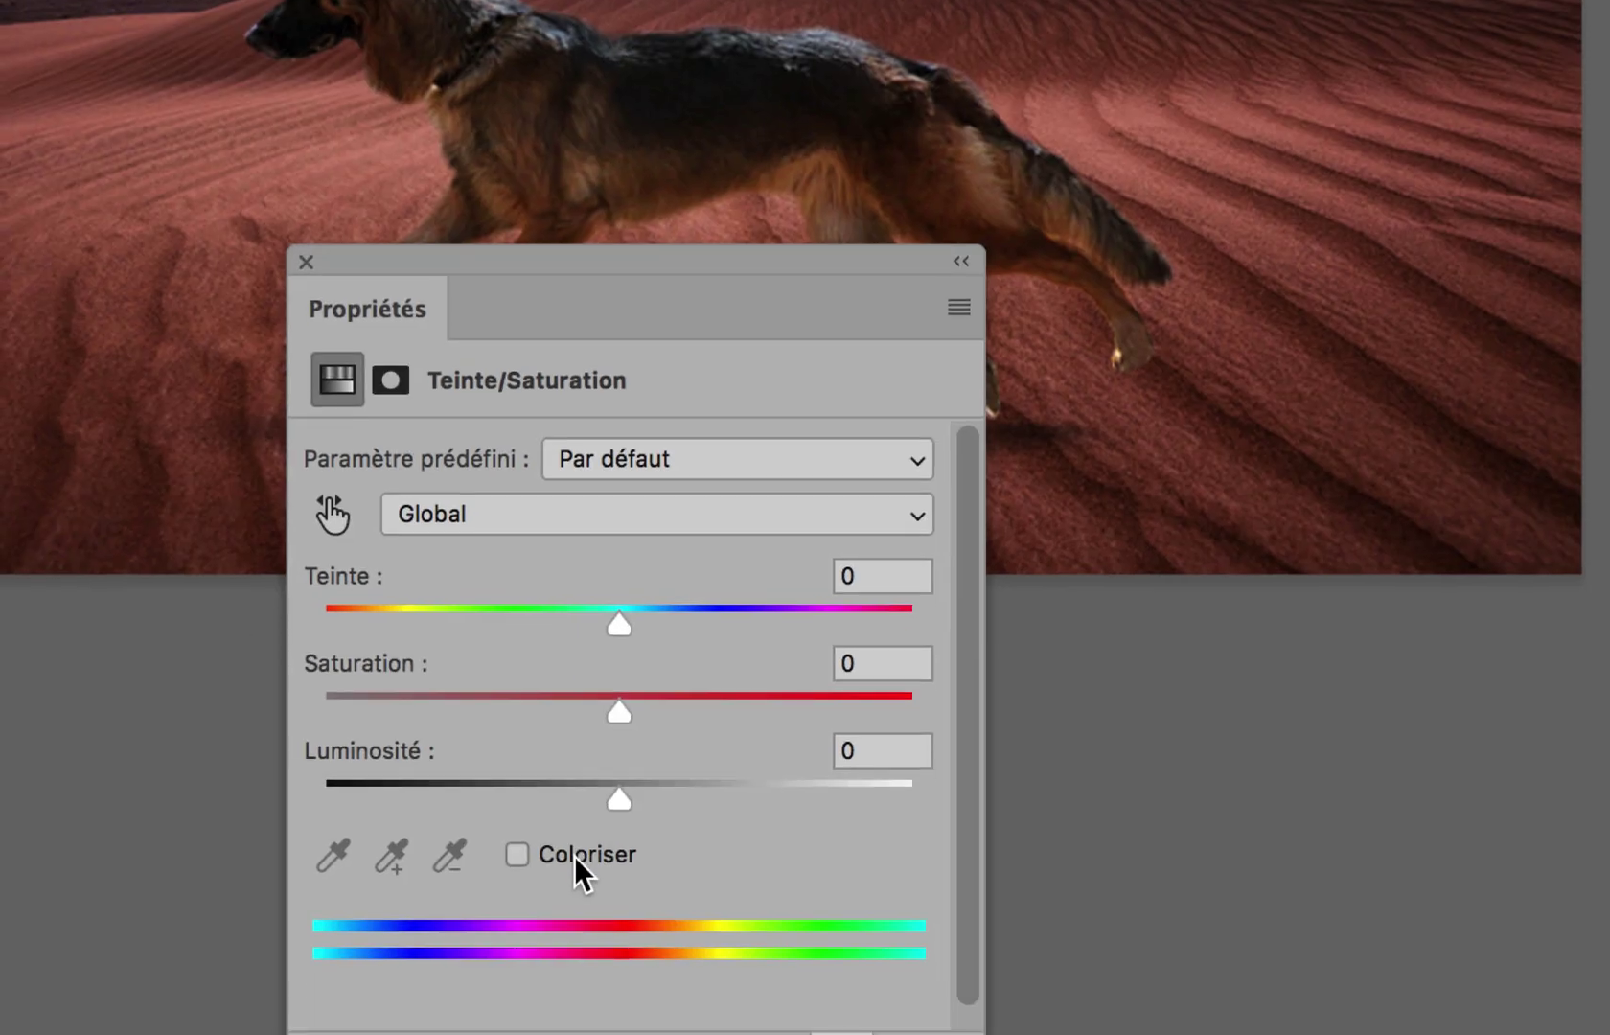
click(570, 909)
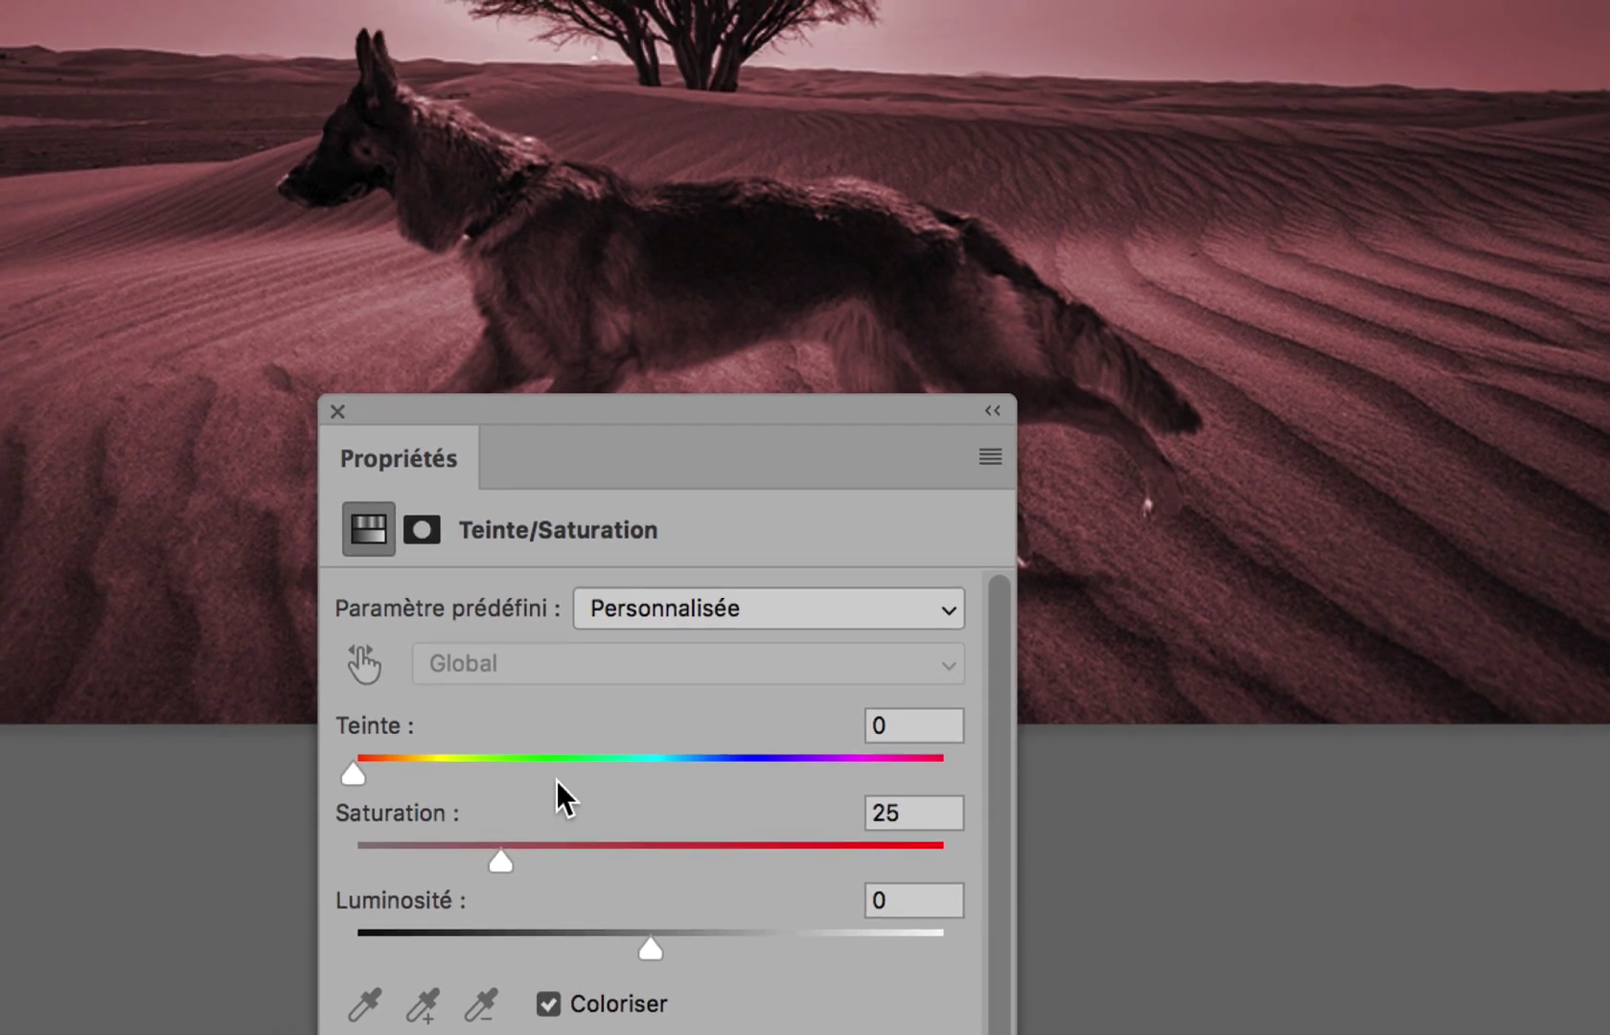
drag(556, 780, 697, 758)
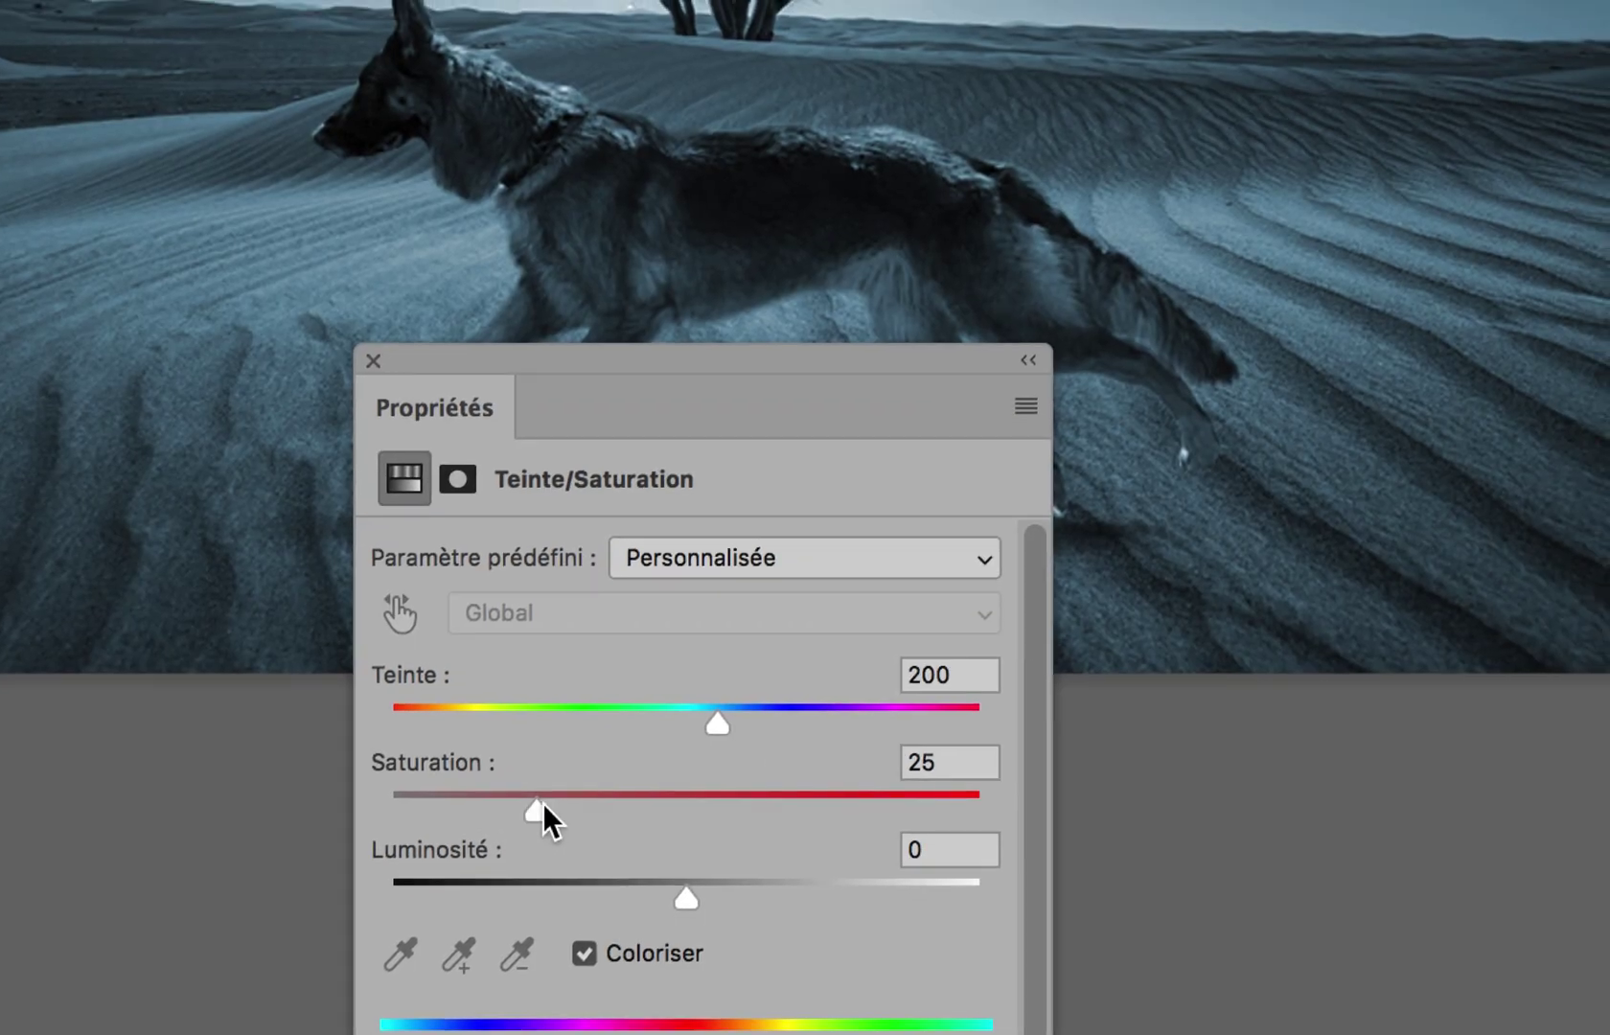
drag(543, 812, 597, 808)
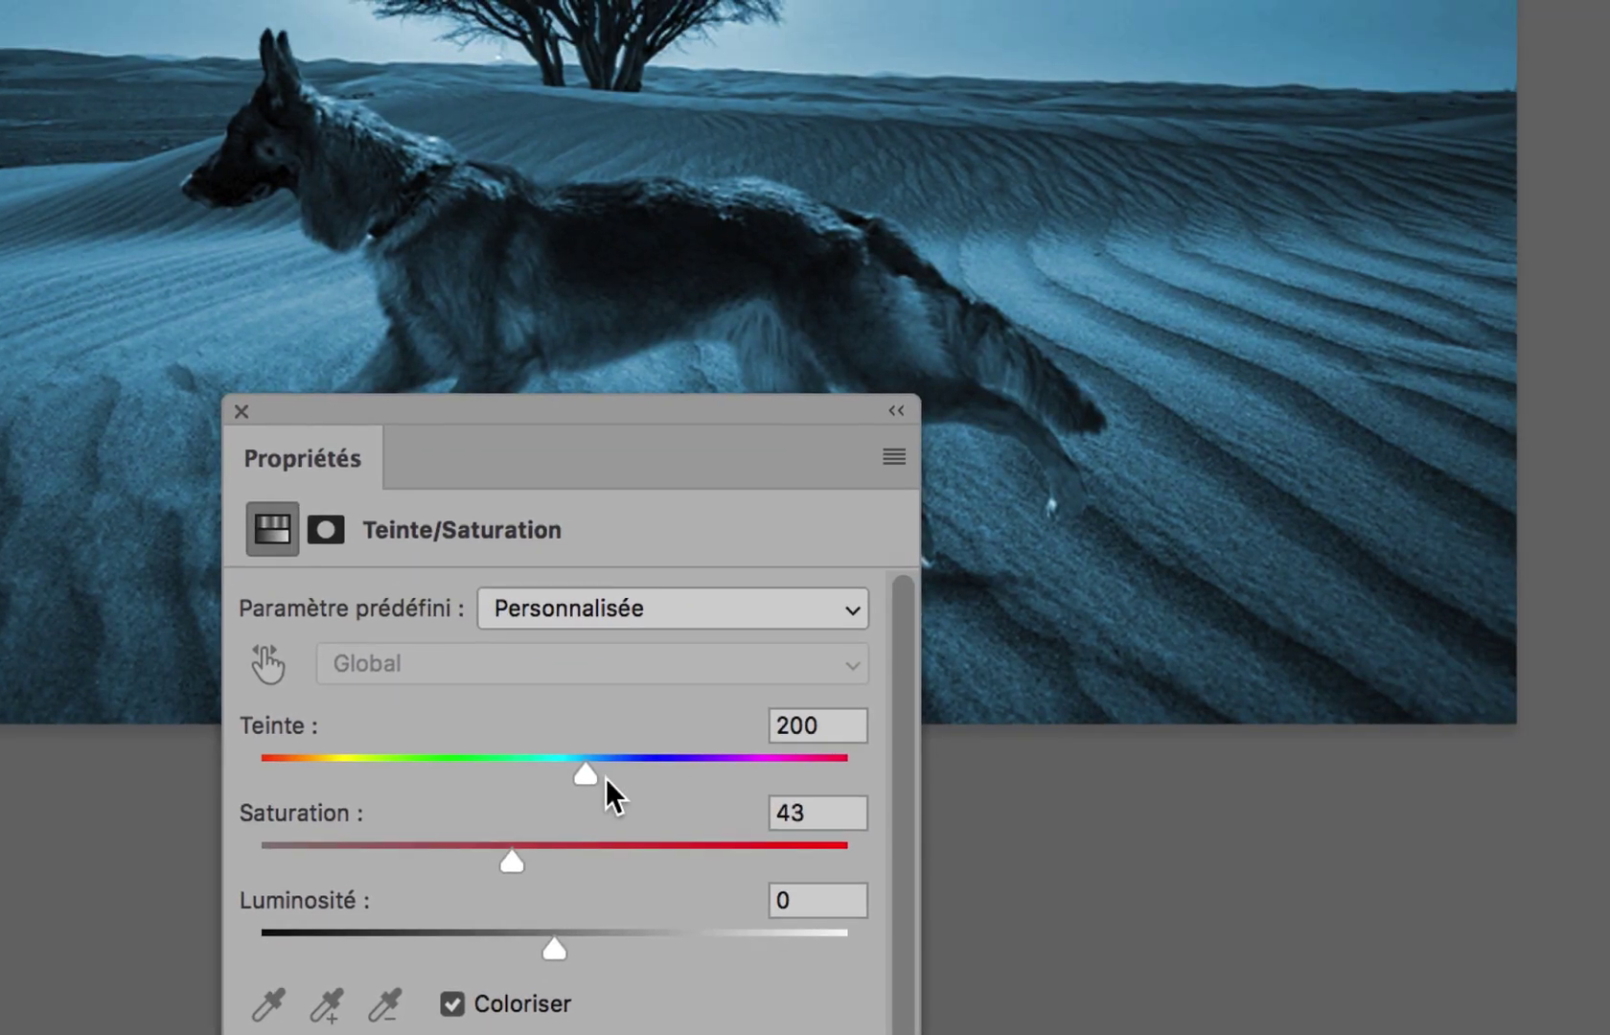
drag(688, 746, 719, 729)
drag(614, 775, 634, 770)
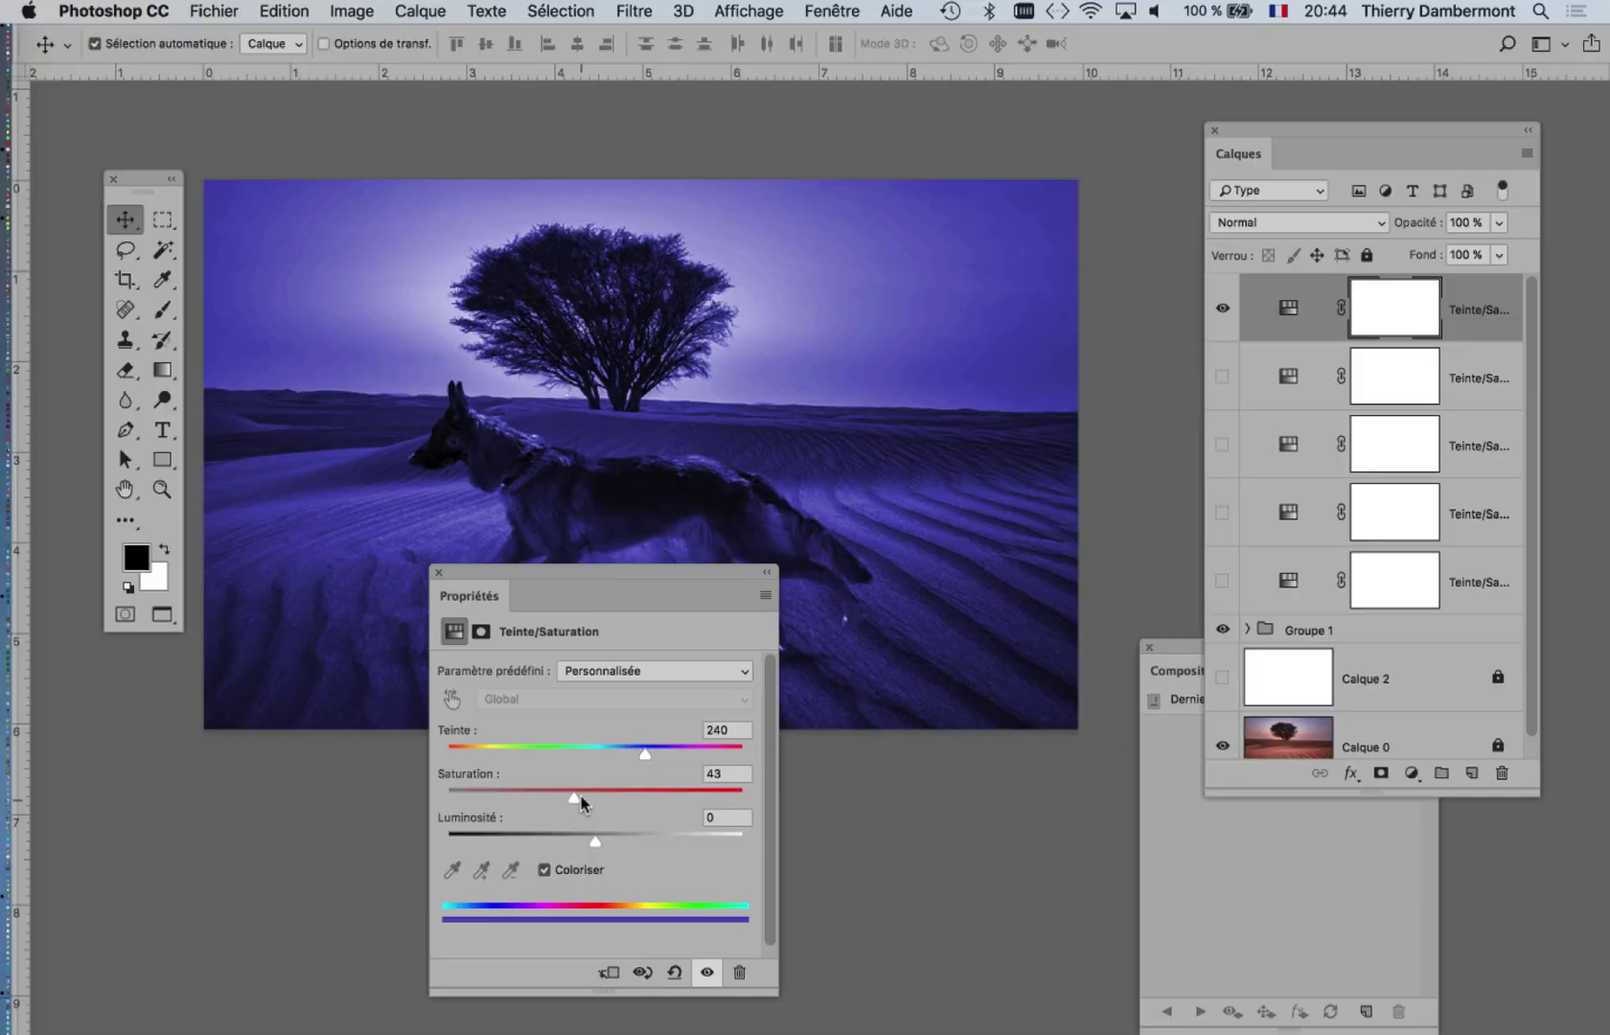
drag(722, 587, 347, 776)
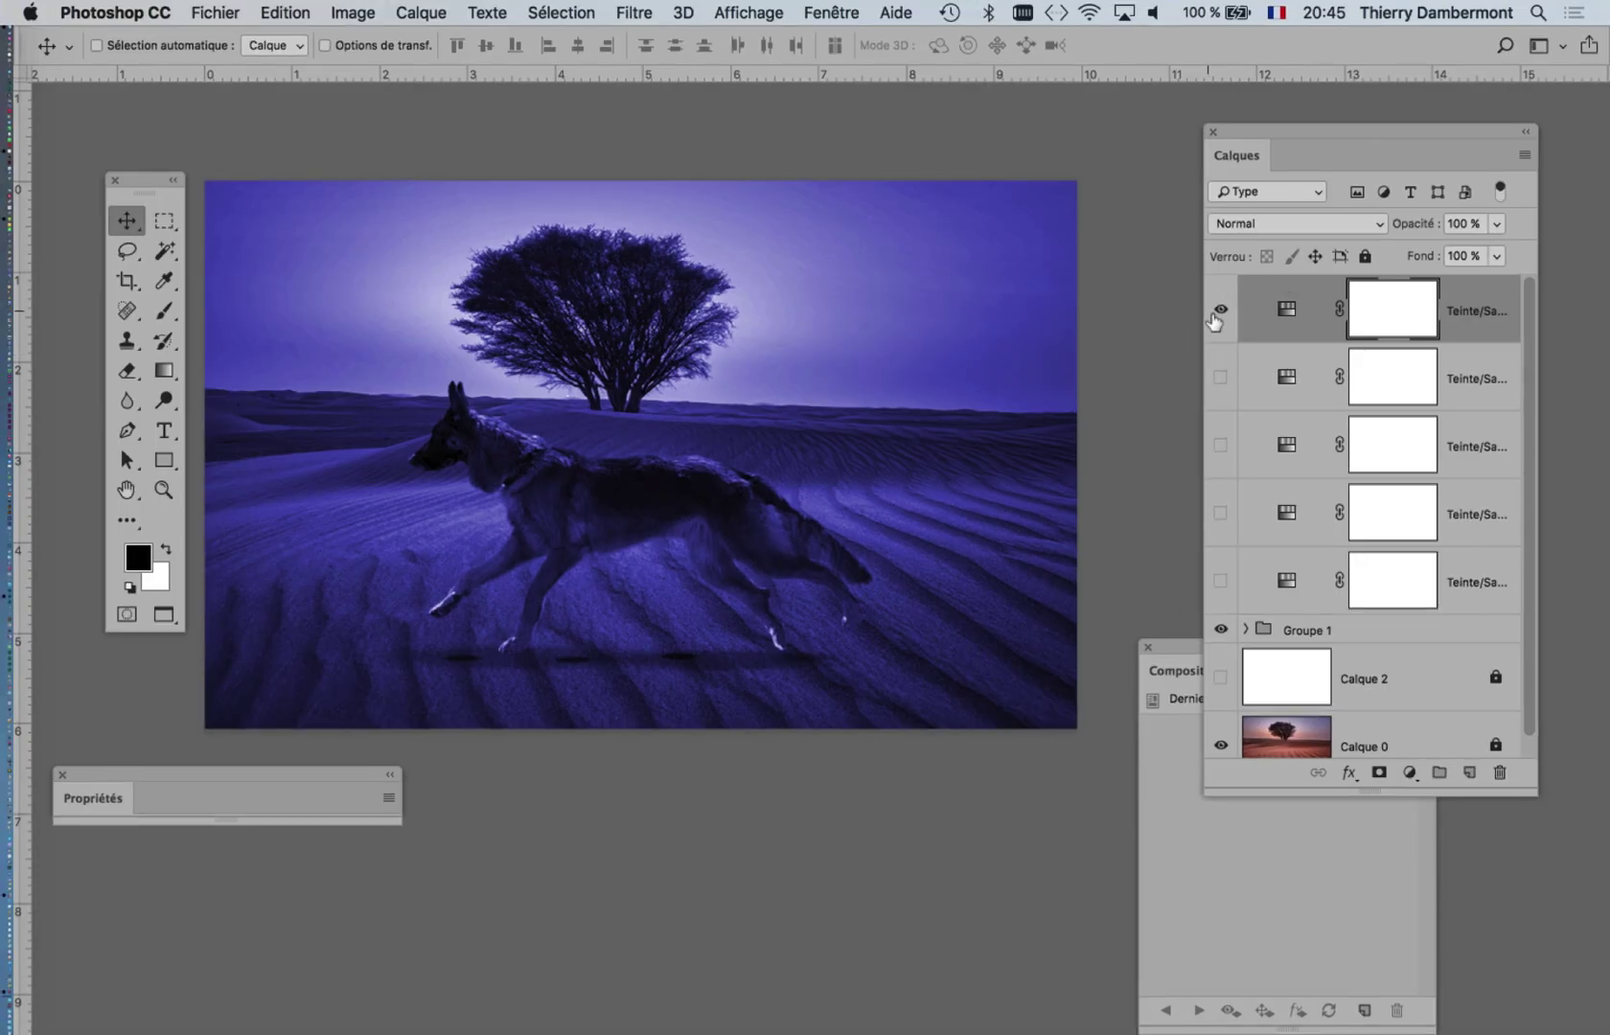
Preview each of the five Teinte/Saturation variants by showing and hiding its adjustment layer in turn
click(1150, 354)
click(1221, 311)
click(1221, 310)
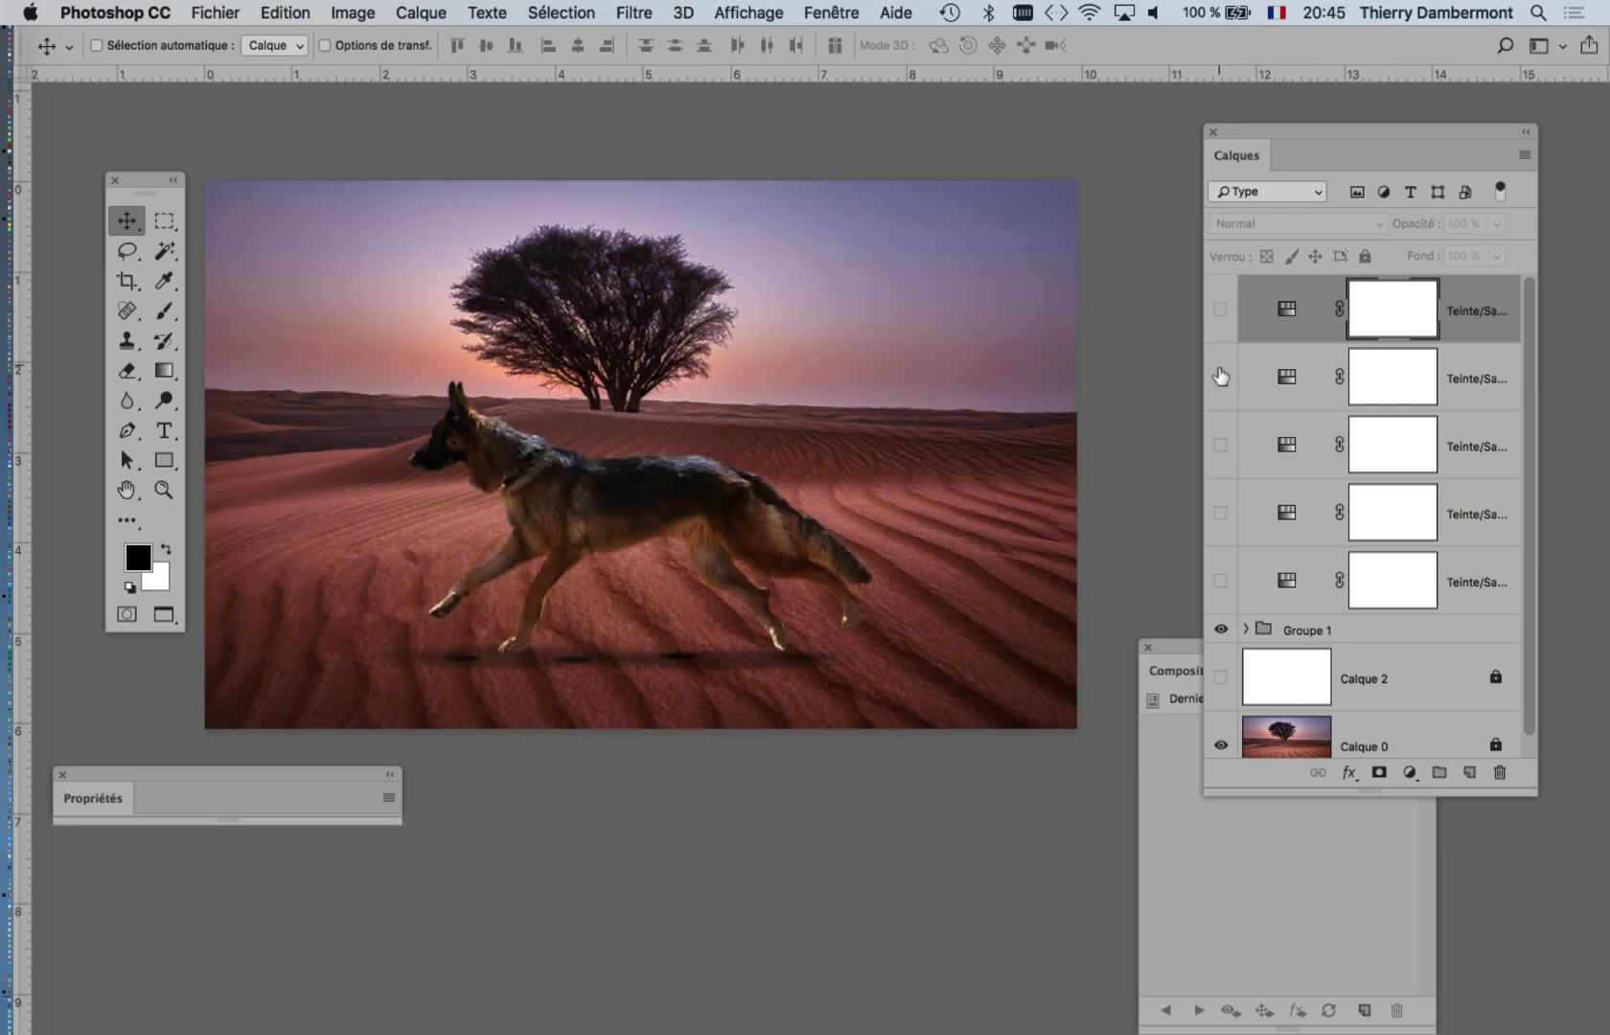
click(1220, 377)
click(1220, 379)
click(1220, 445)
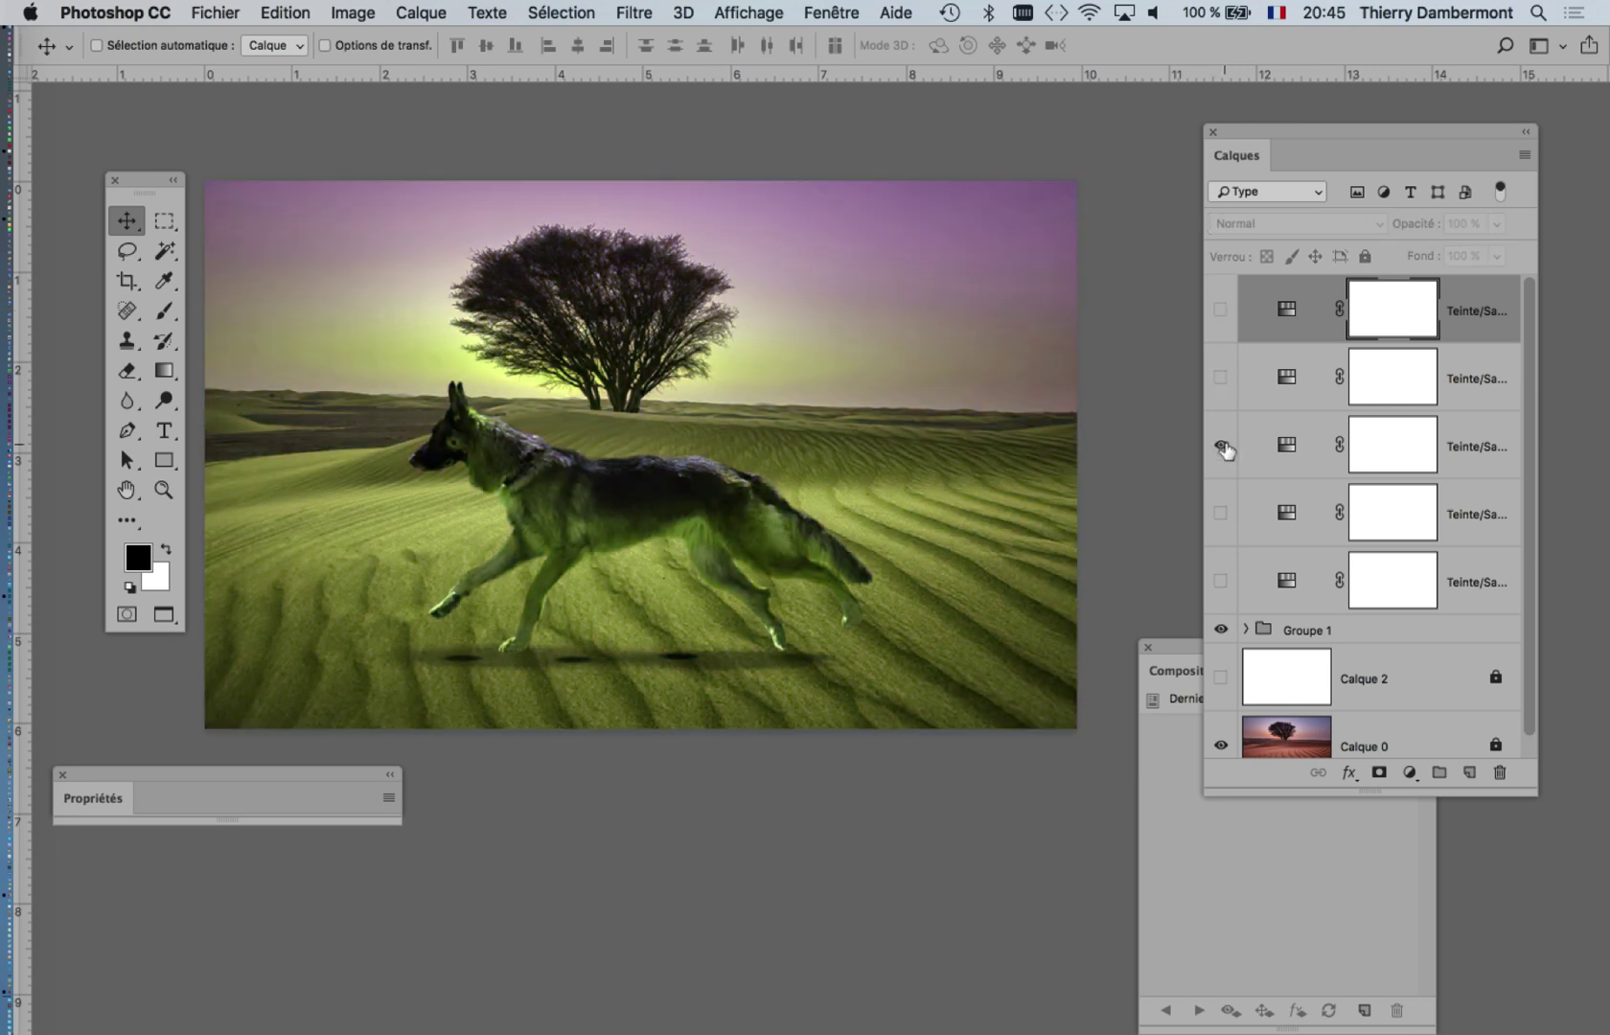
click(1221, 444)
click(1220, 512)
click(1221, 512)
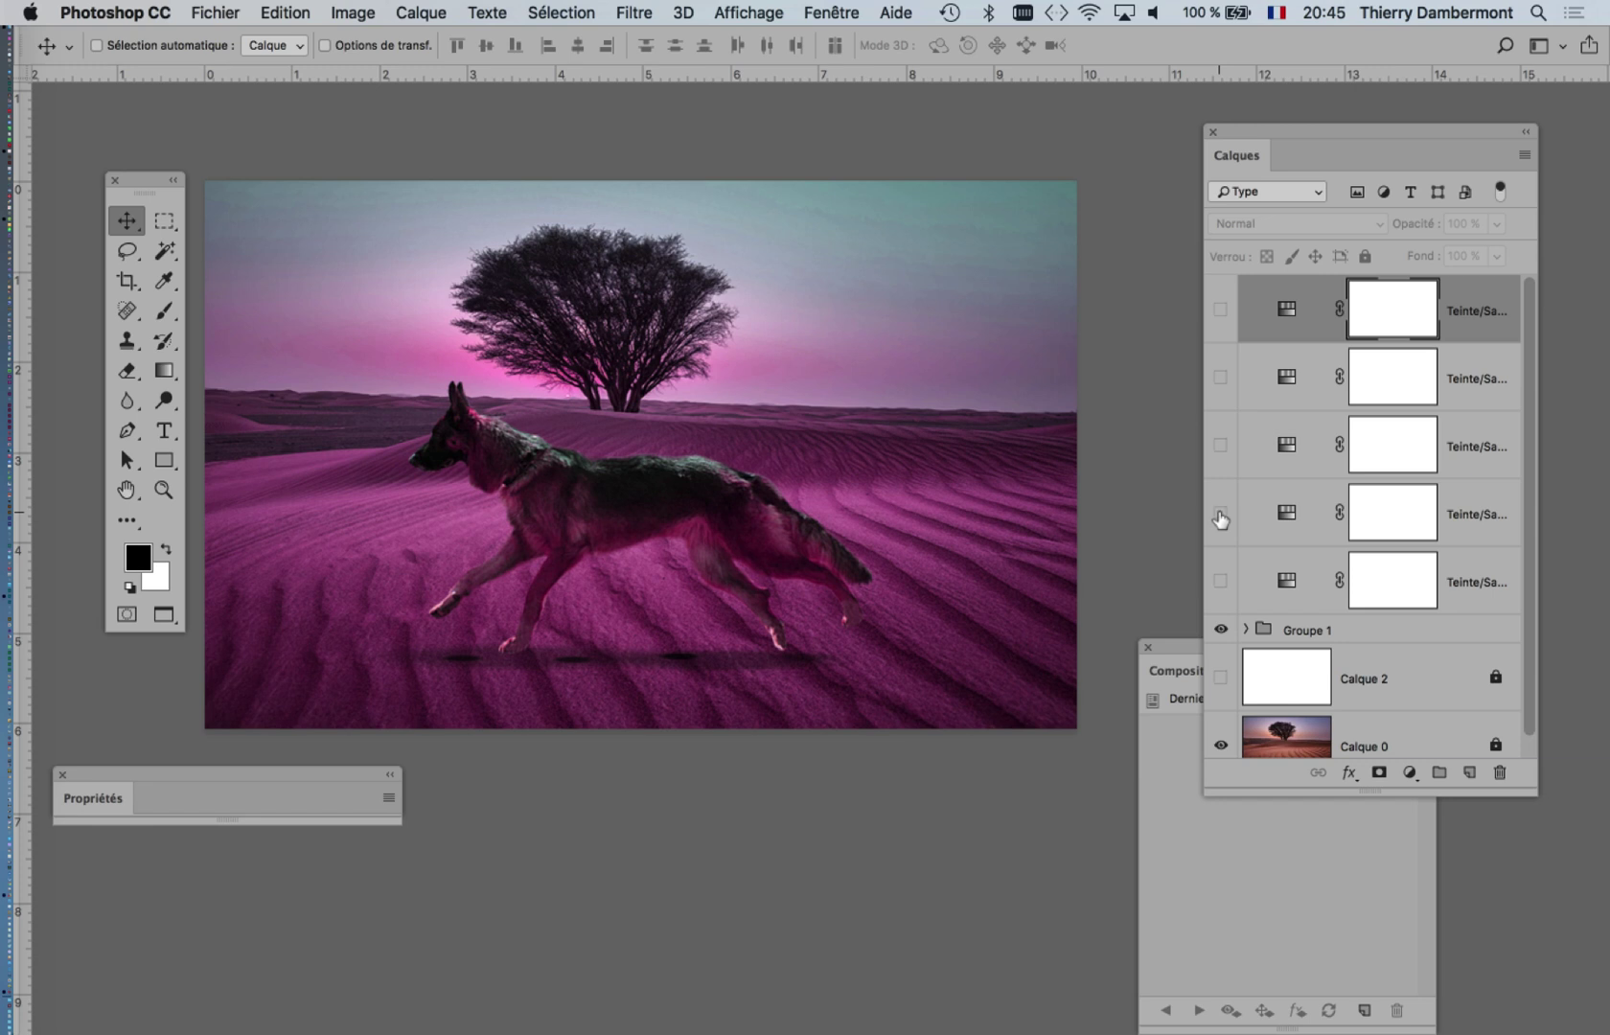
click(1221, 581)
click(1221, 580)
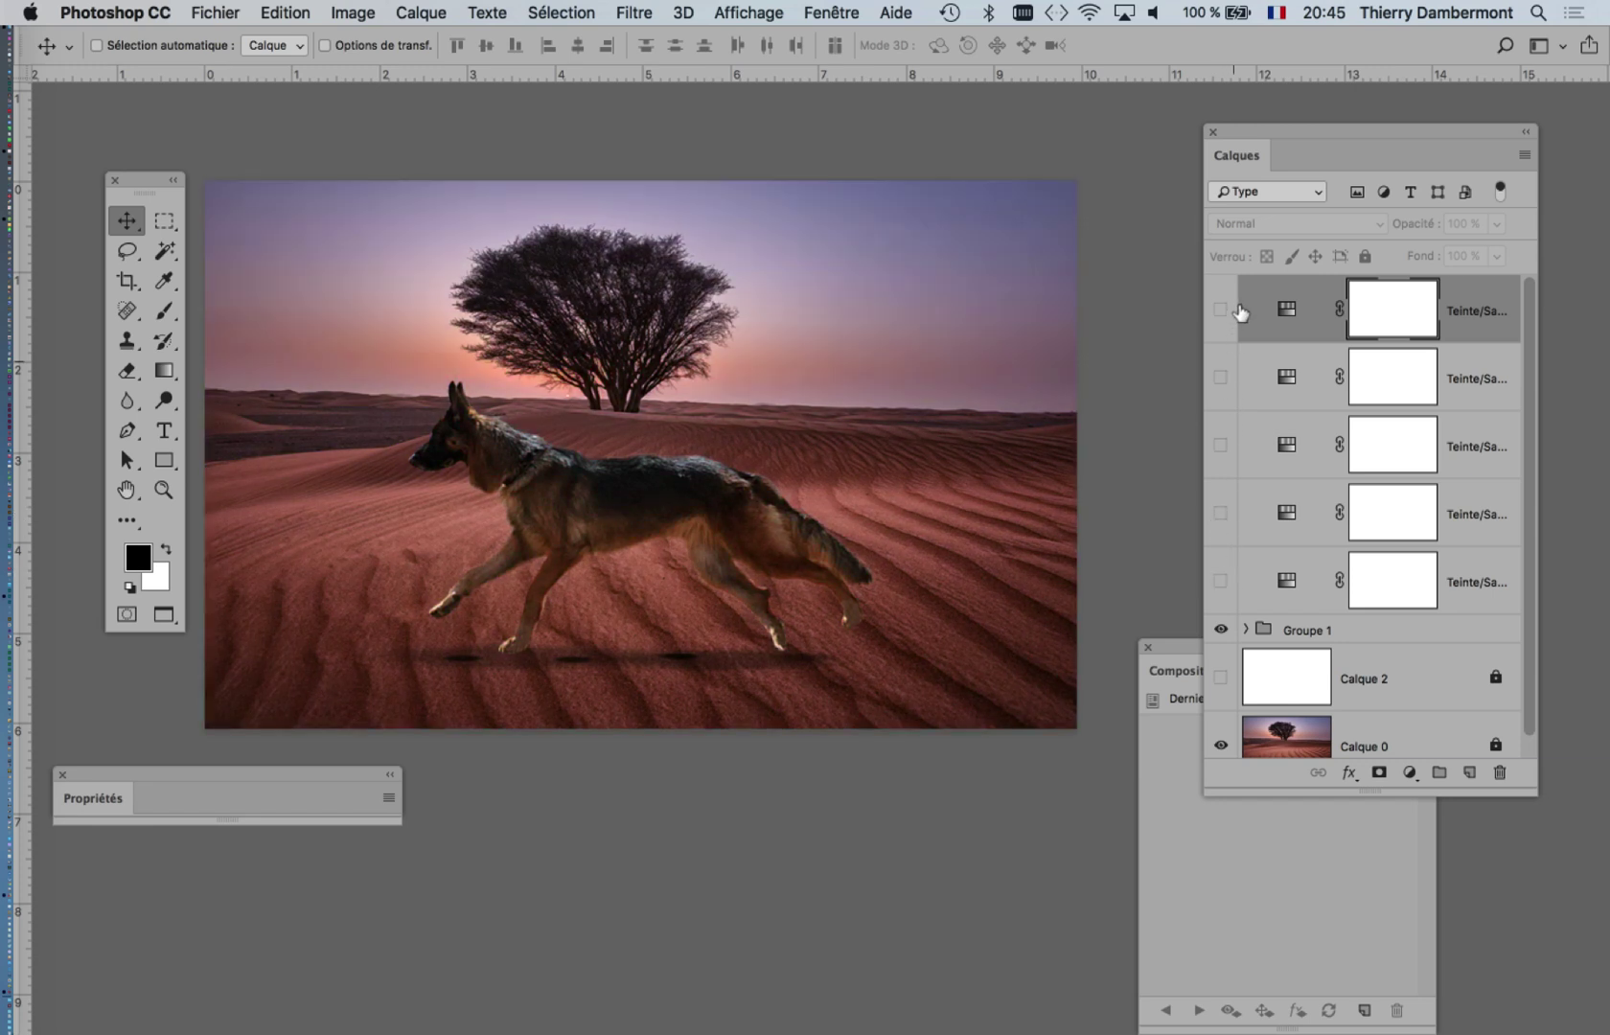
click(1222, 311)
click(1224, 311)
key(super+w)
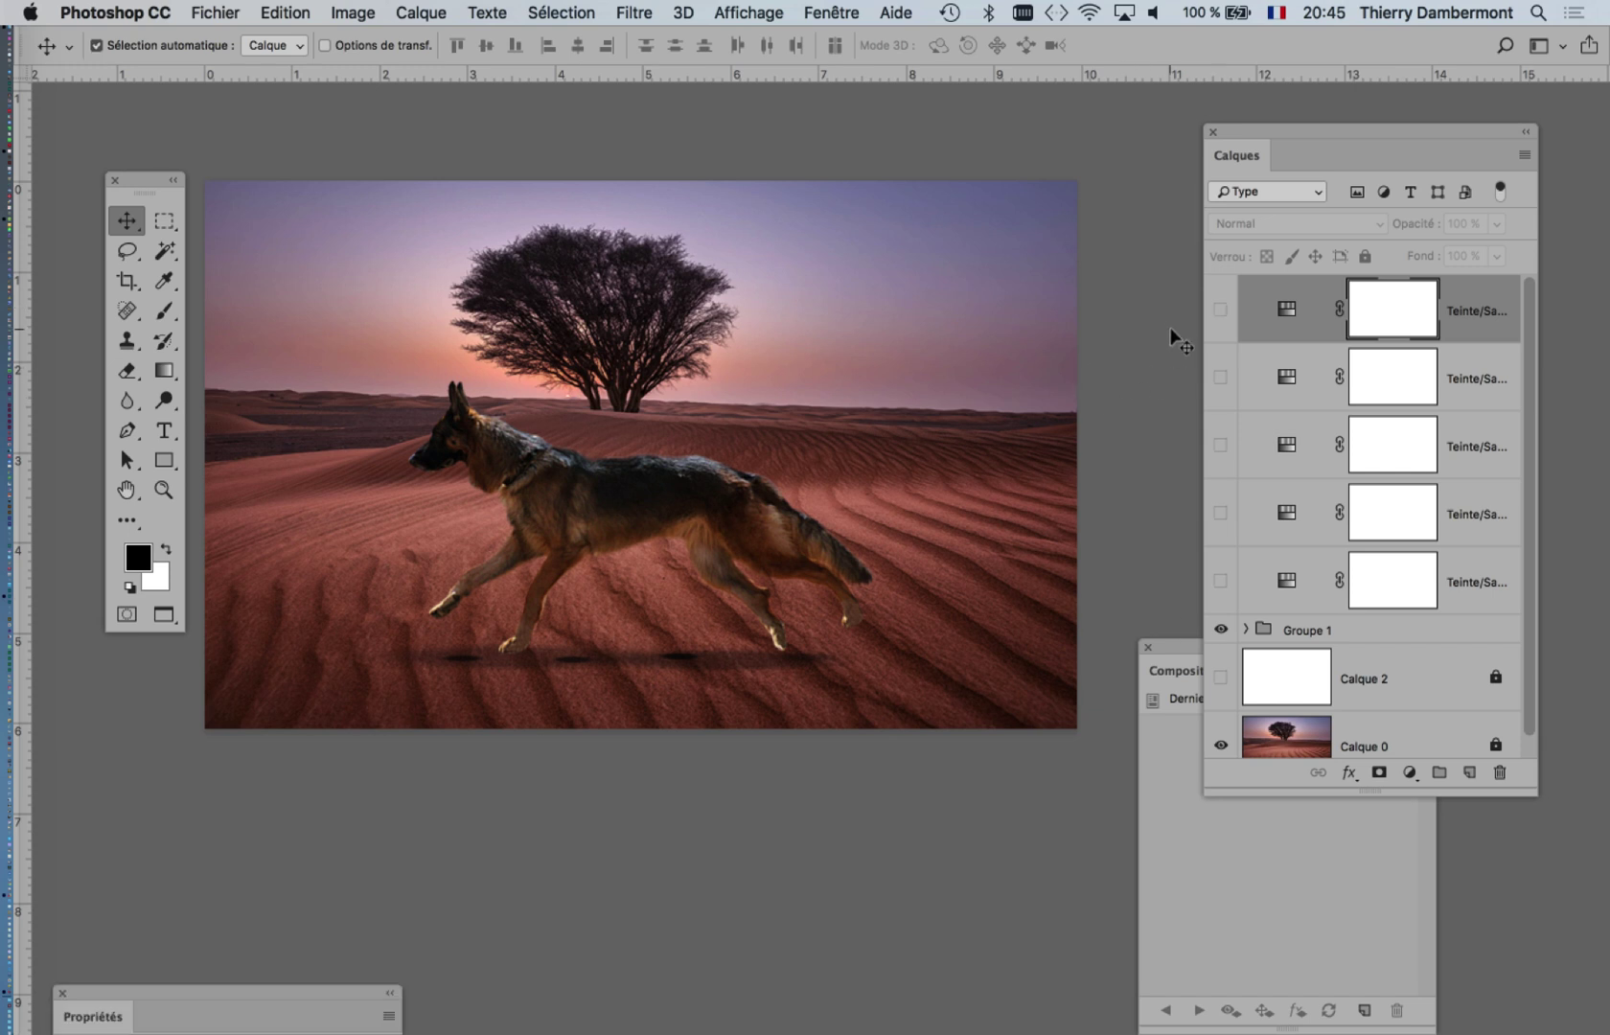
Show the blue colorised adjustment layer and add a Courbes adjustment layer above it
click(1222, 310)
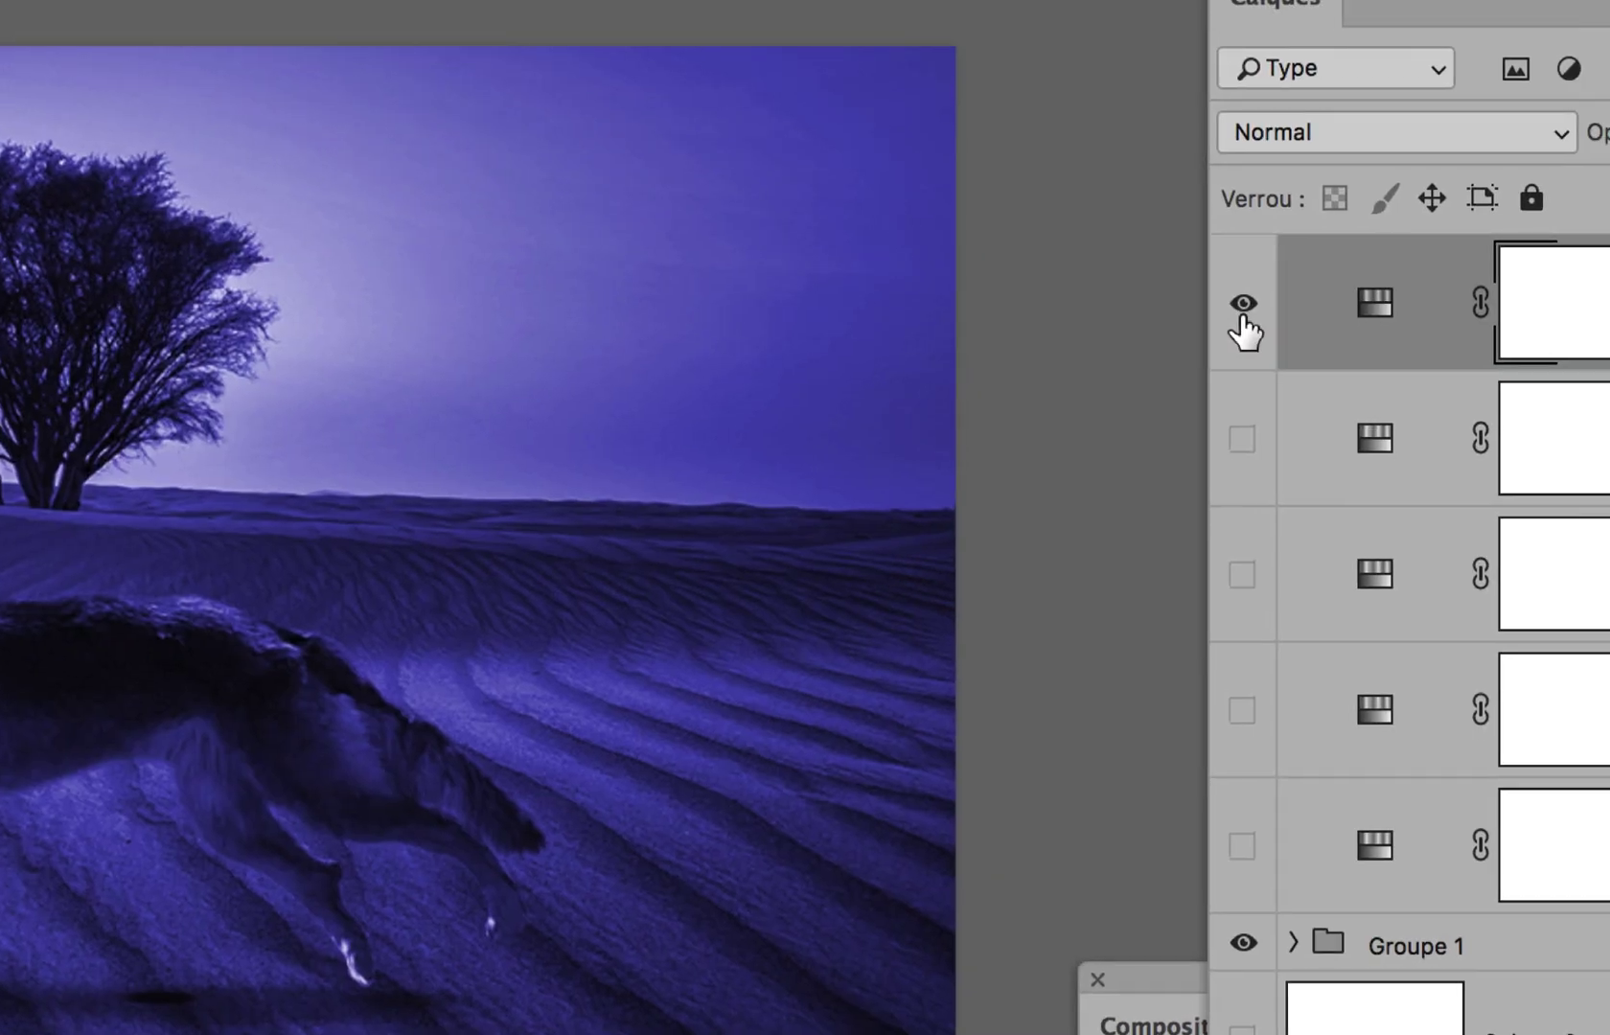
click(1461, 302)
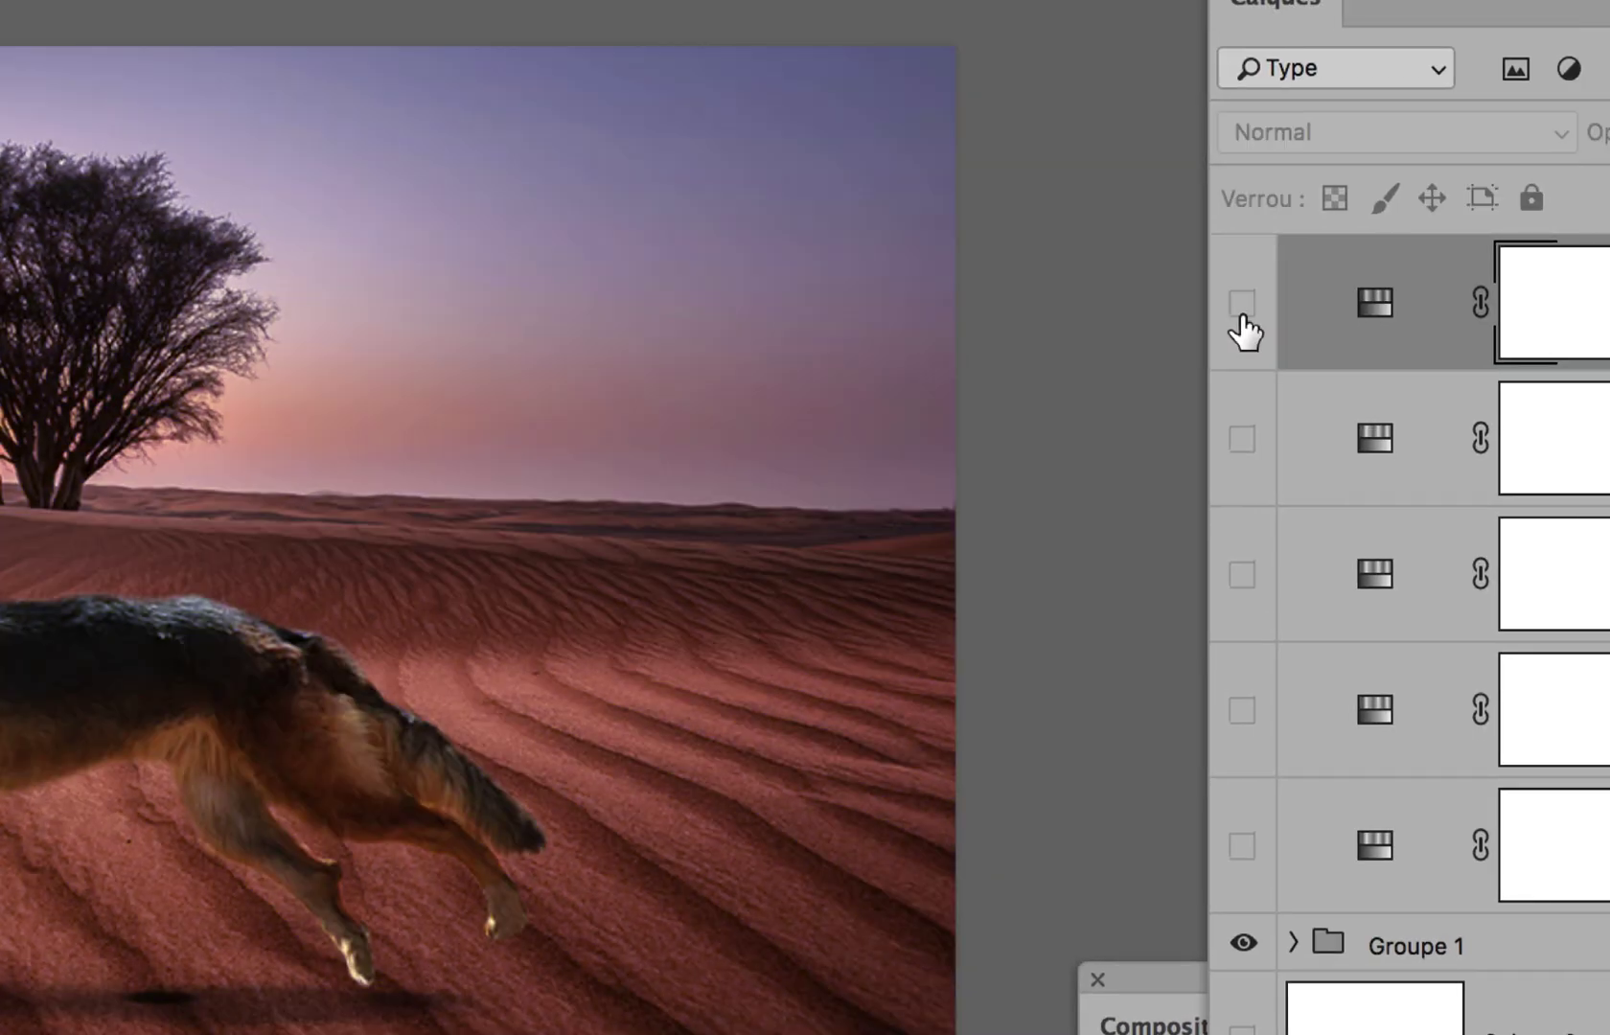
click(1243, 307)
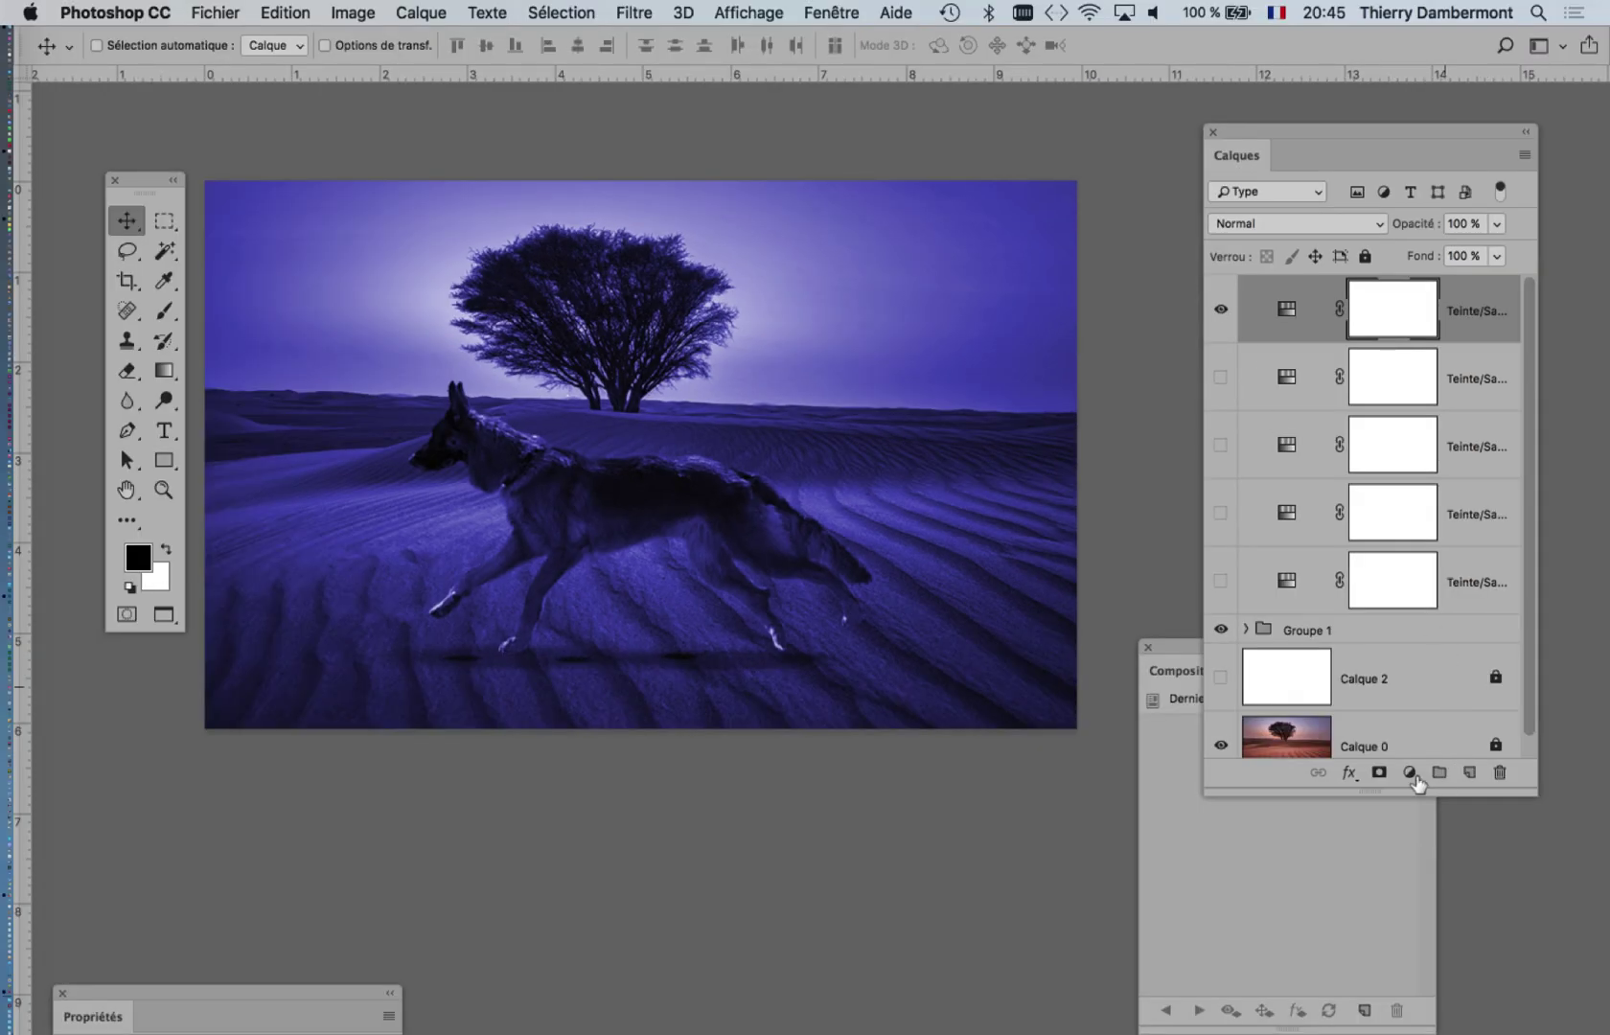
click(1410, 773)
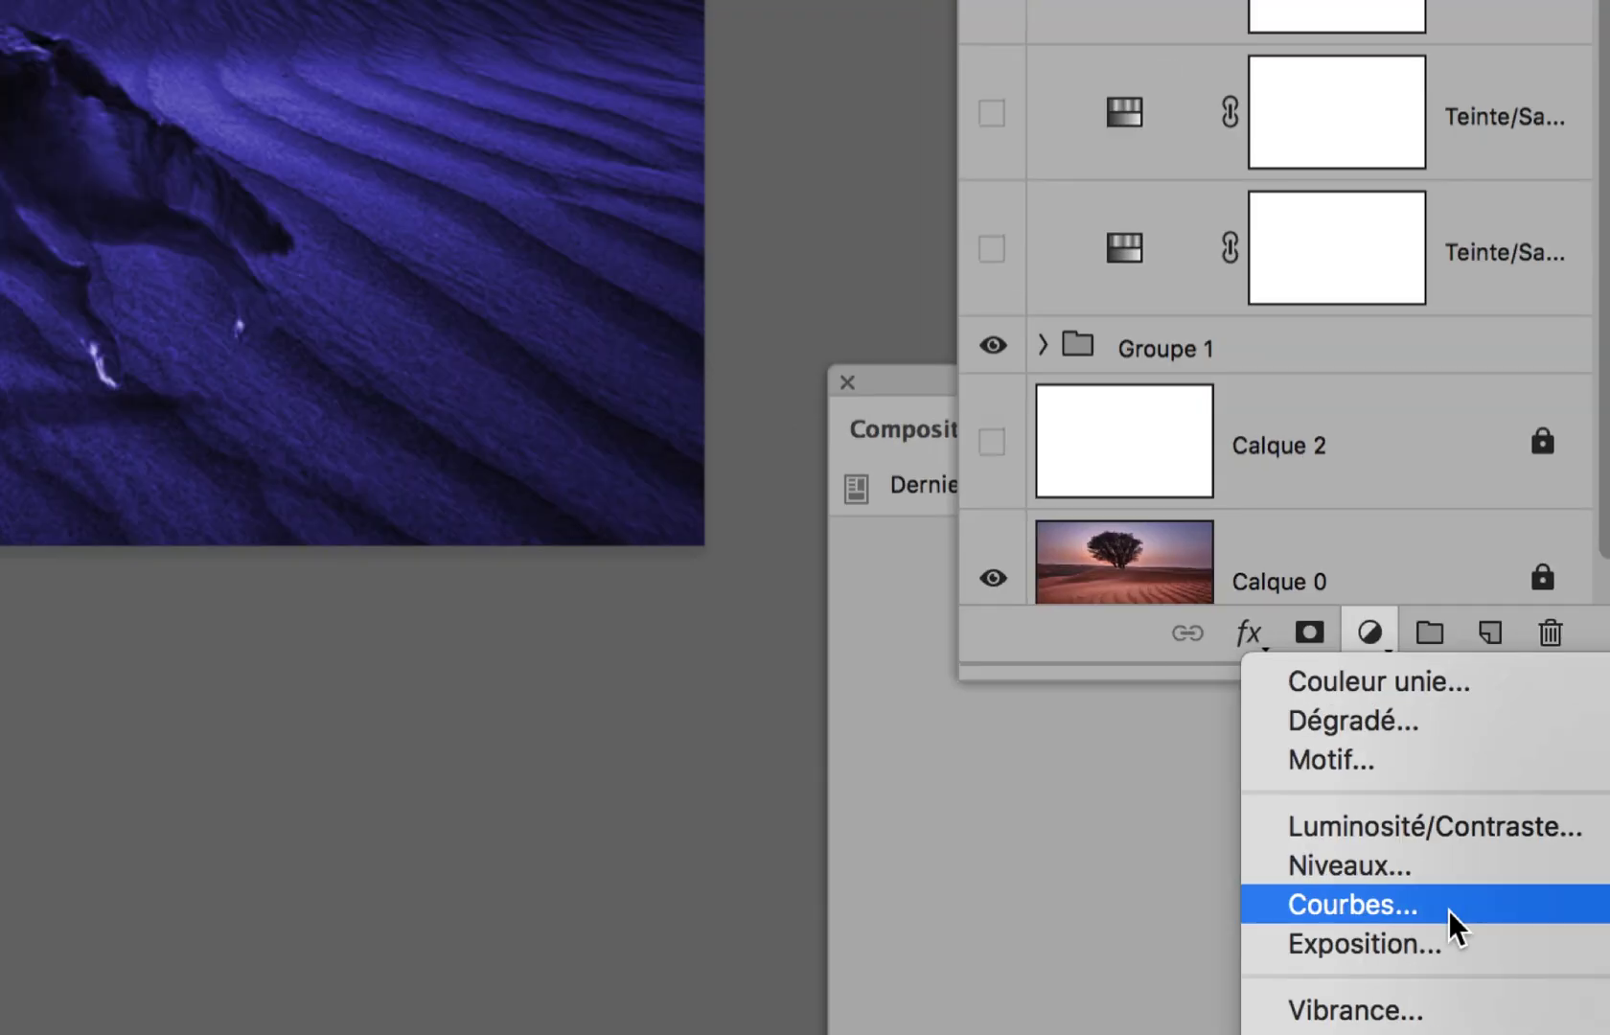
click(1449, 909)
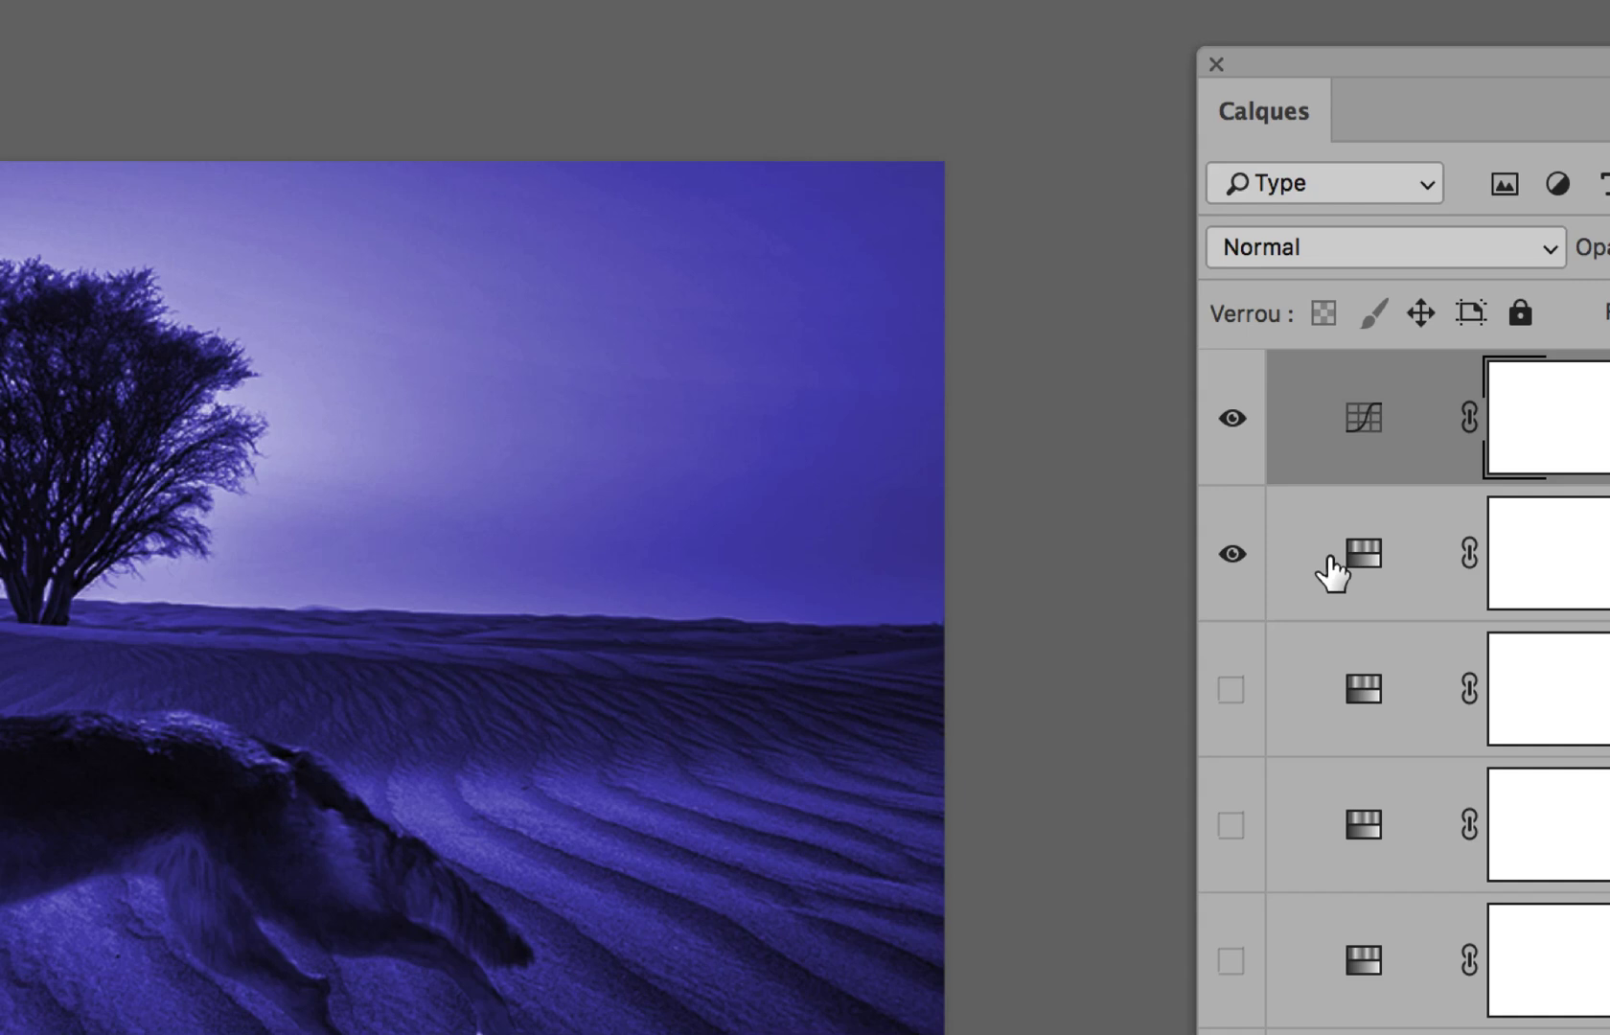
click(1234, 556)
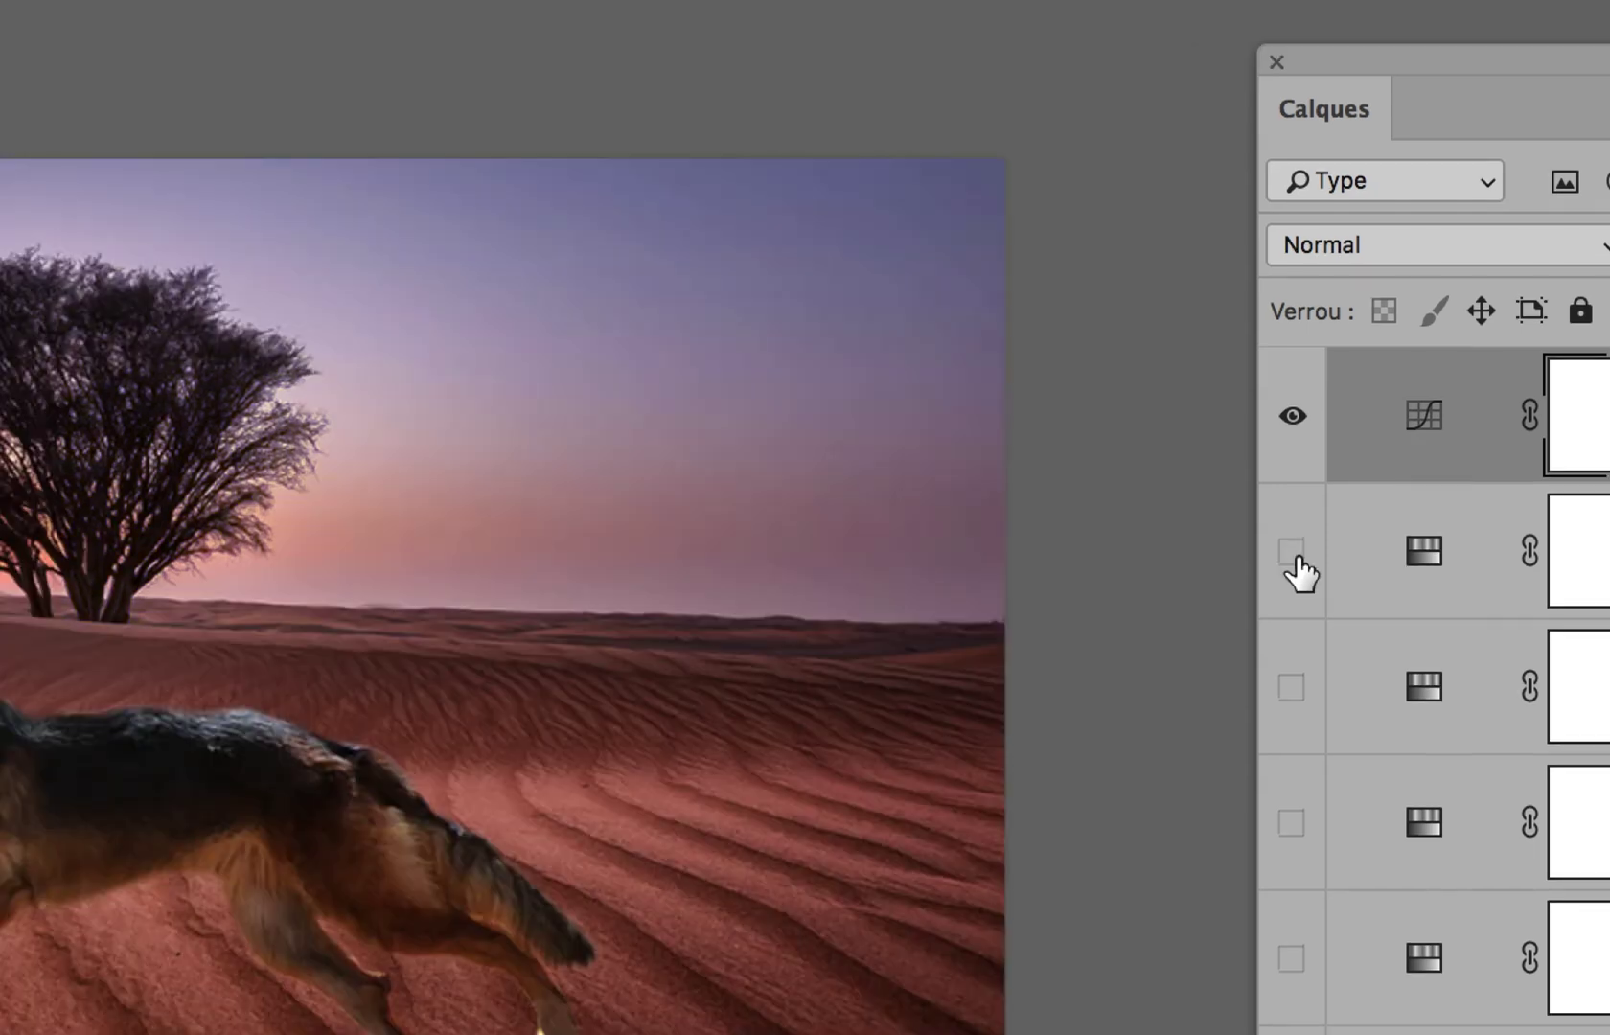
click(1235, 556)
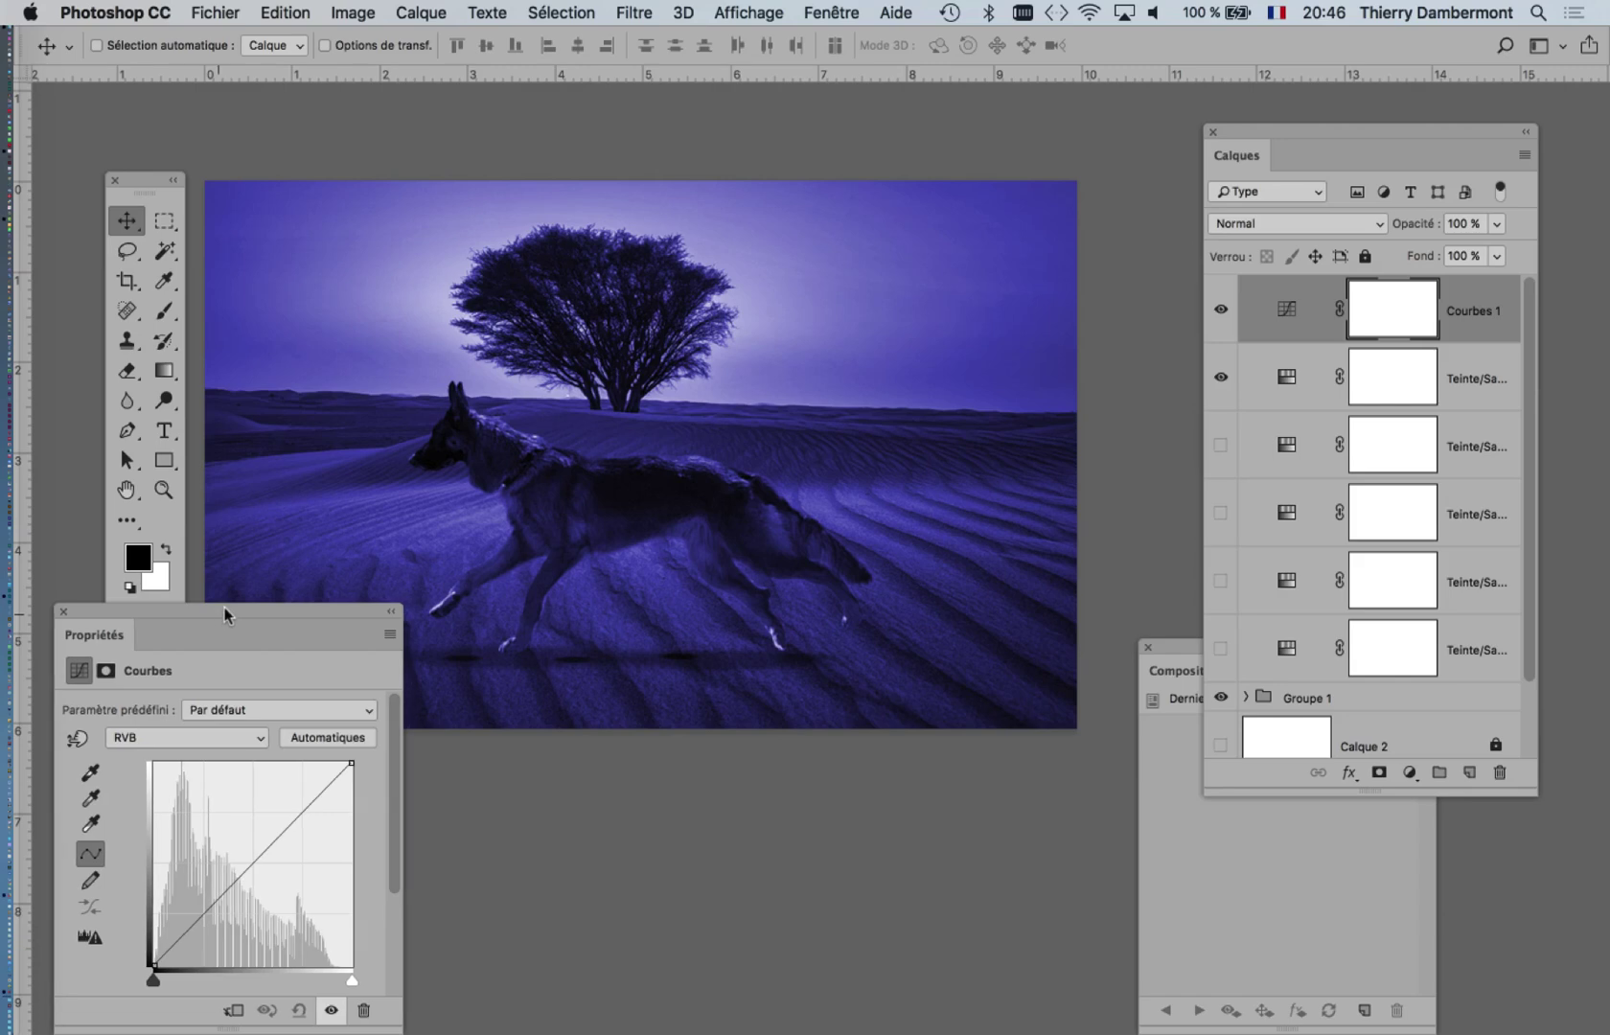
Shape the RVB curve of the Courbes layer into a steep S, lowering the shadows and raising the highlights for more contrast
drag(227, 611, 1056, 153)
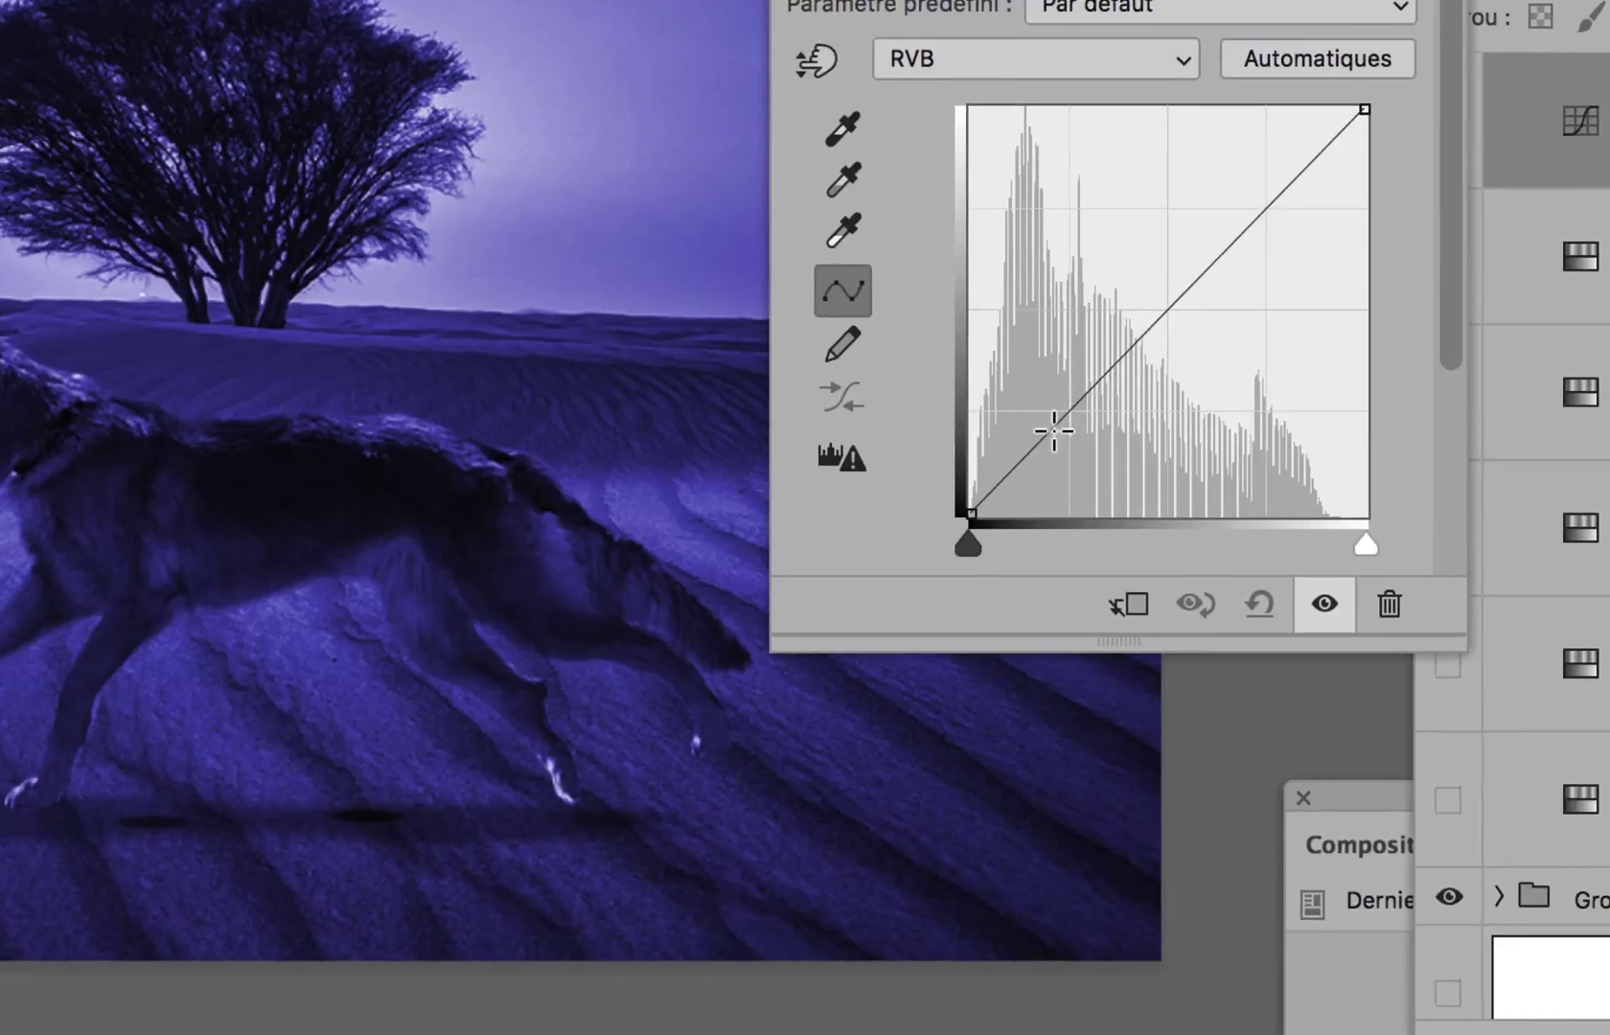
drag(1021, 460, 1033, 458)
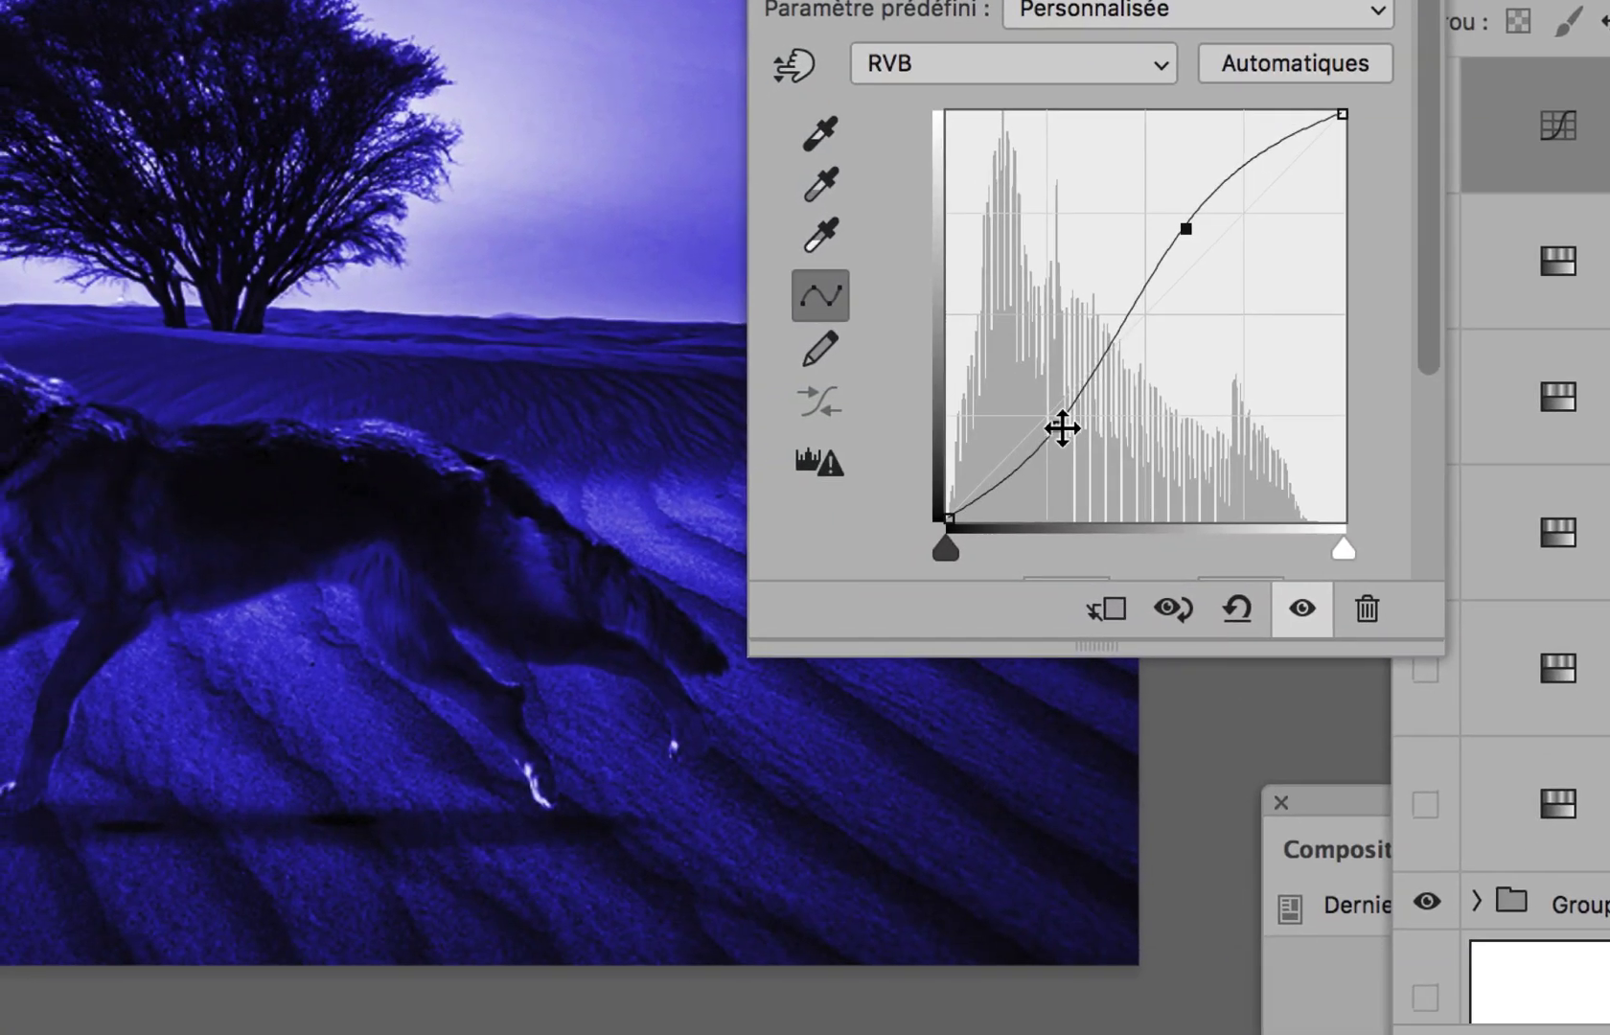
drag(1062, 428, 1064, 421)
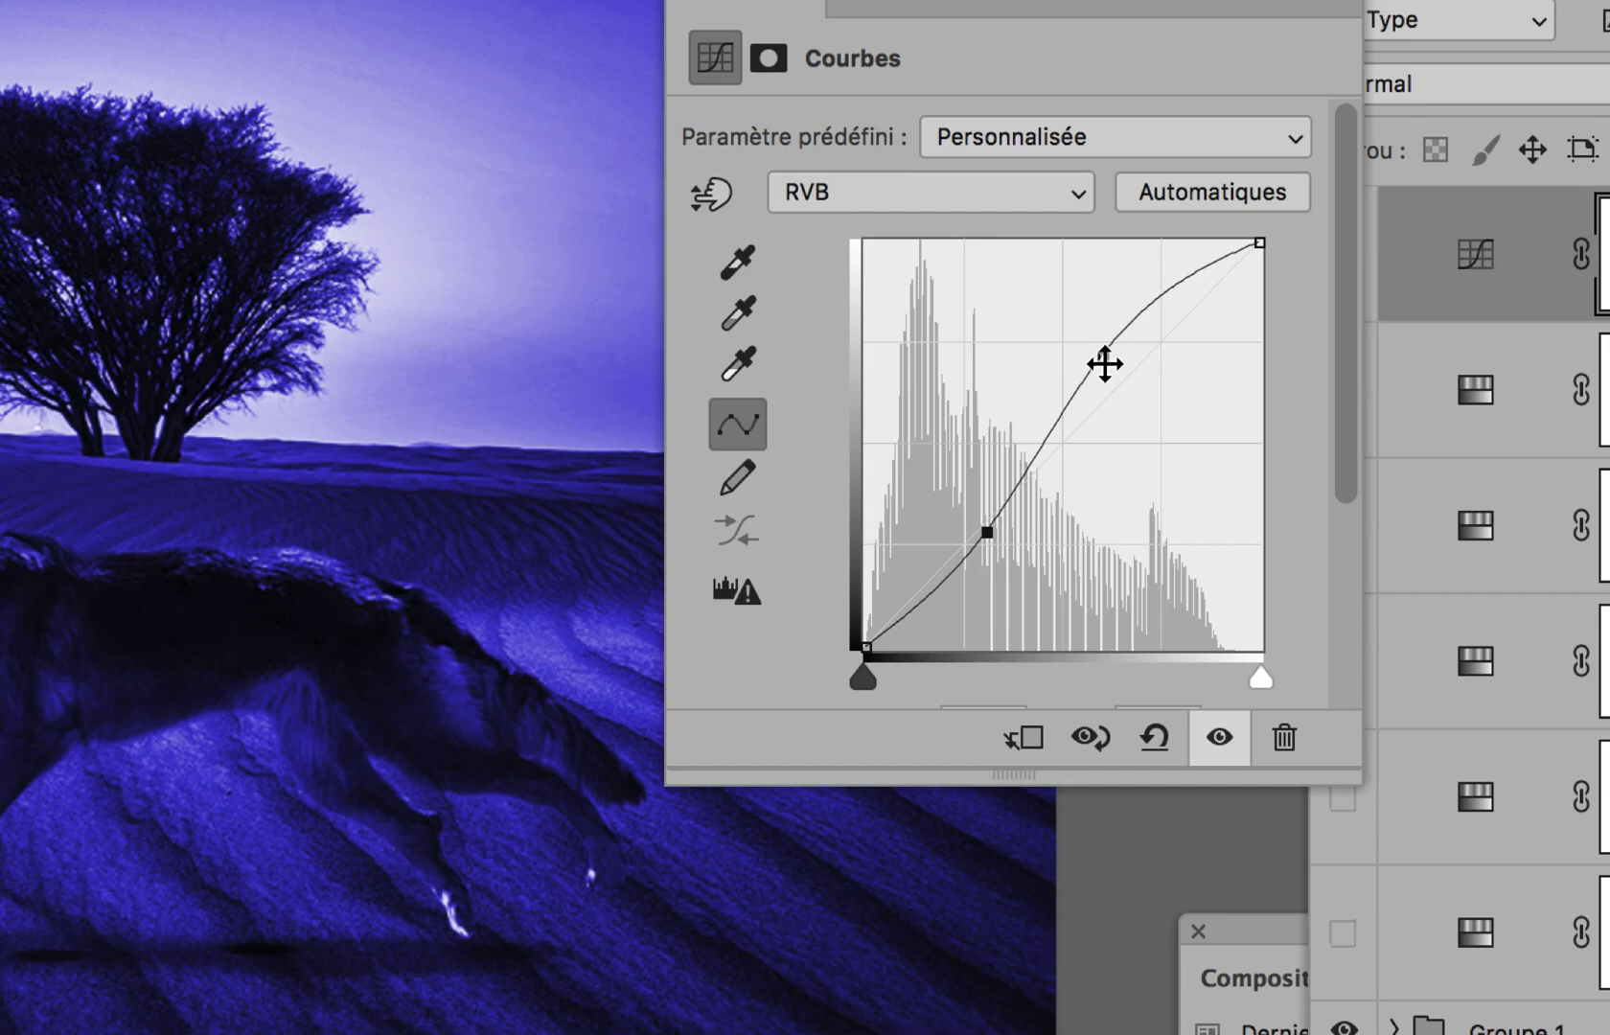
drag(1105, 363, 1090, 346)
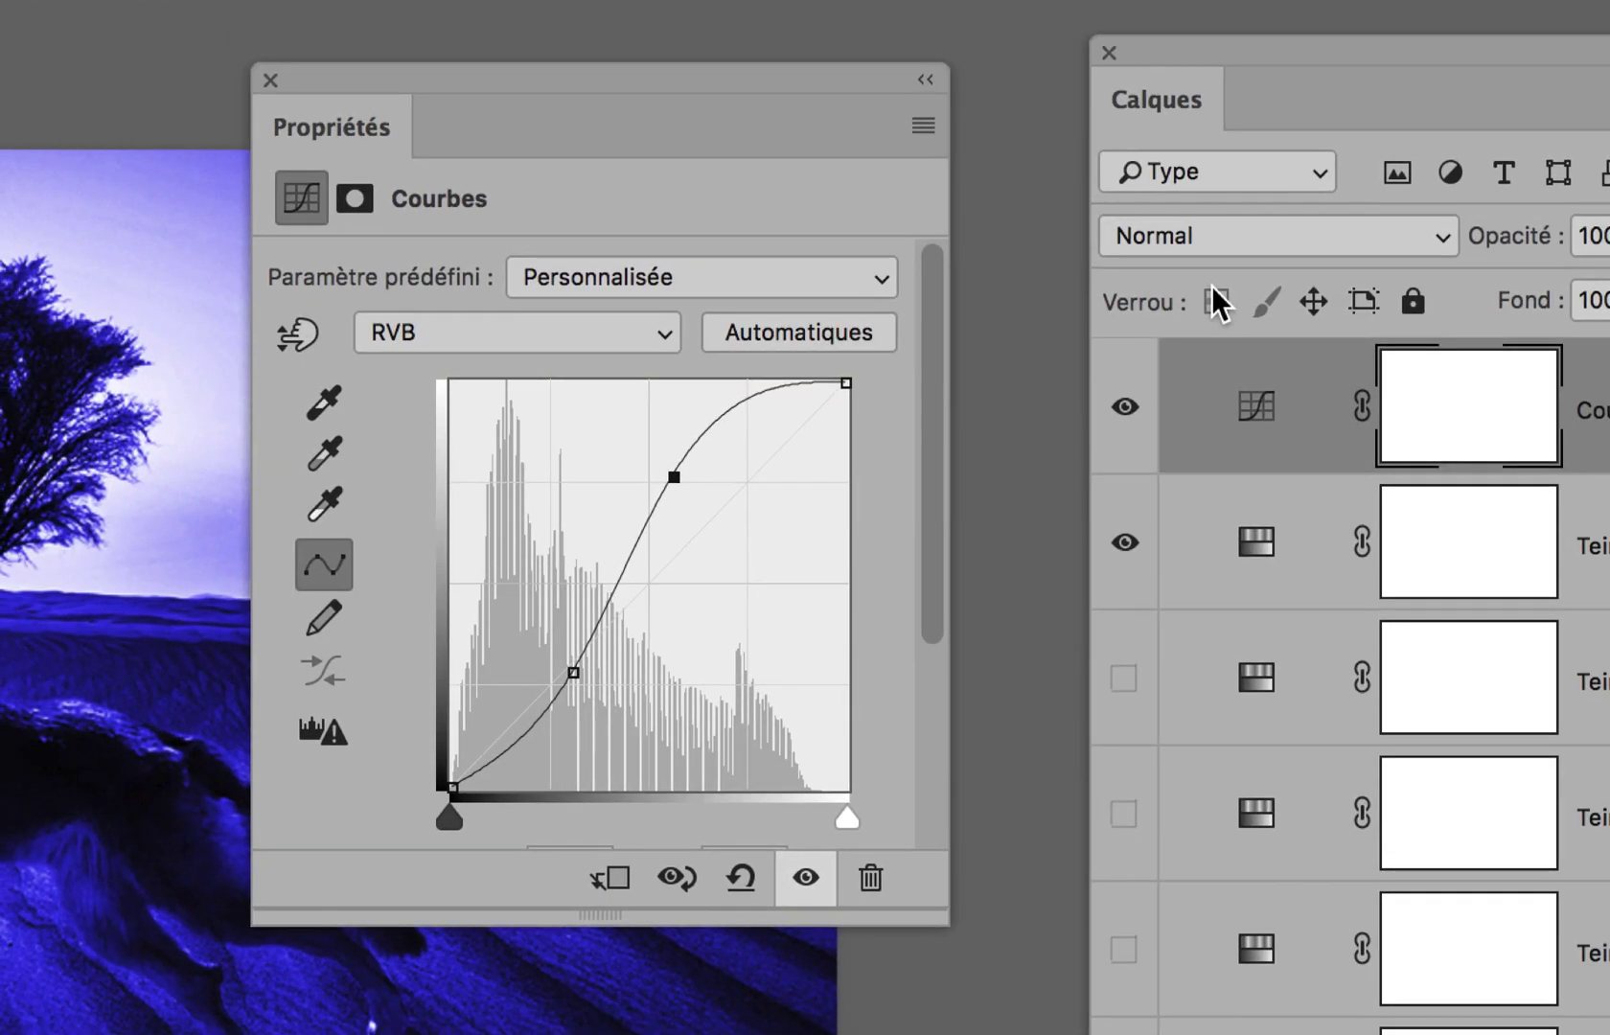
Set the Courbes layer's blend mode to Luminosité and raise its shadow and highlight curve points to brighten the blue variant
click(1202, 235)
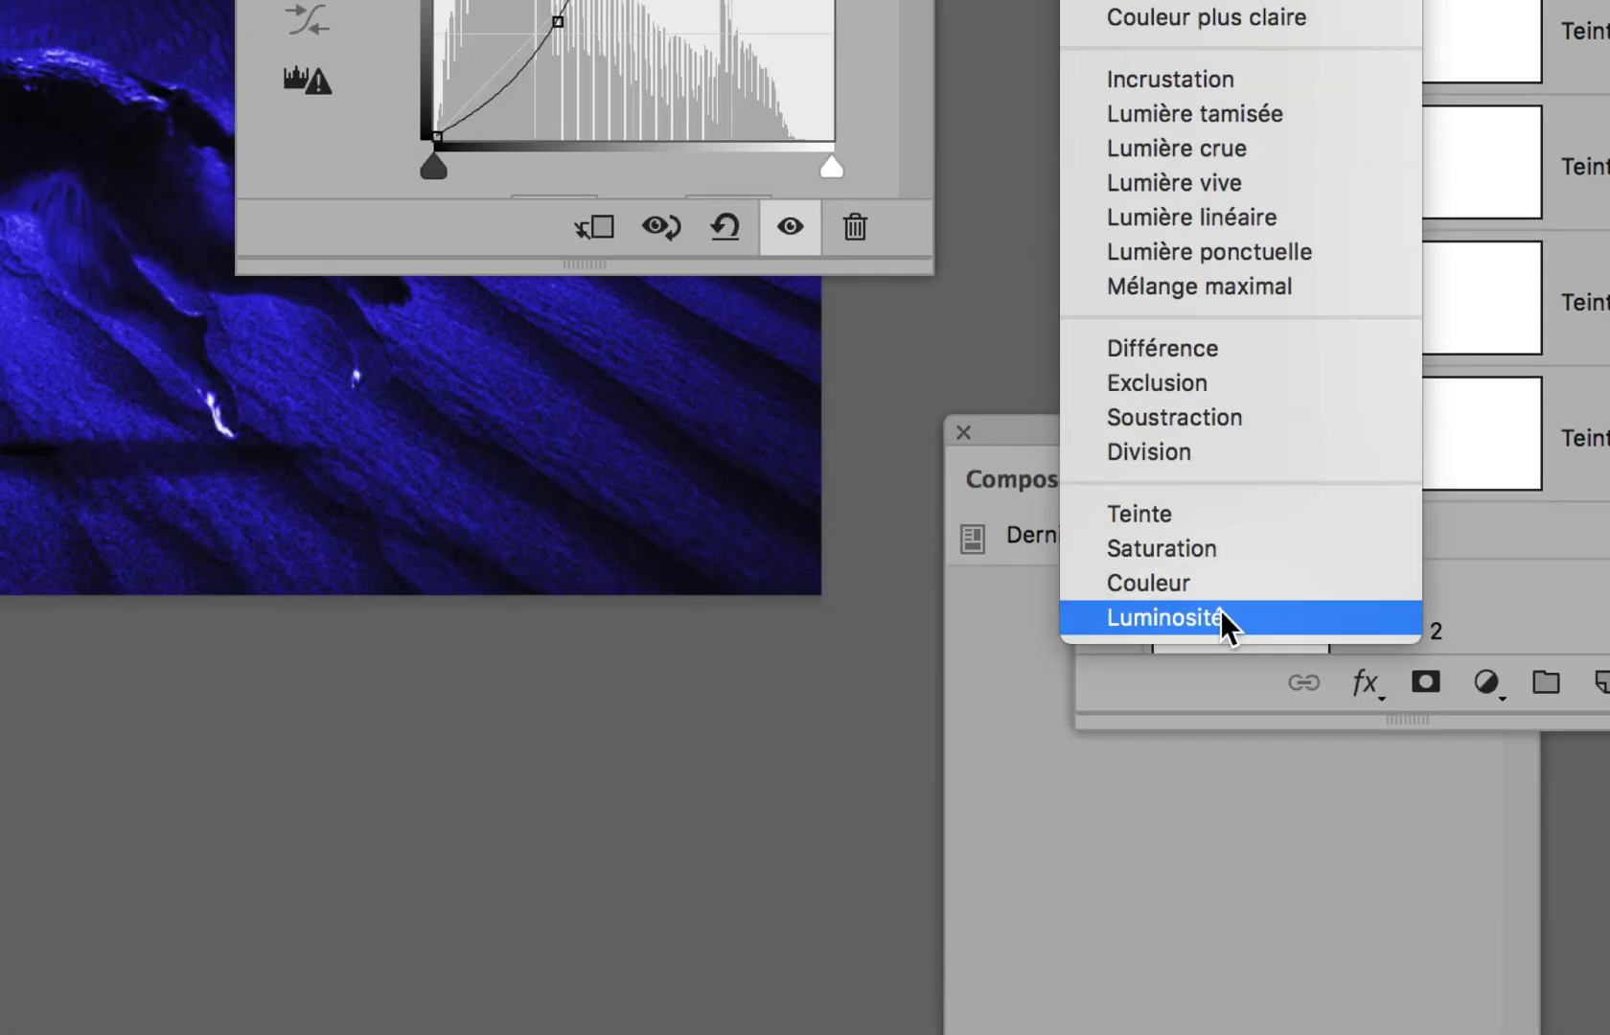
click(1220, 616)
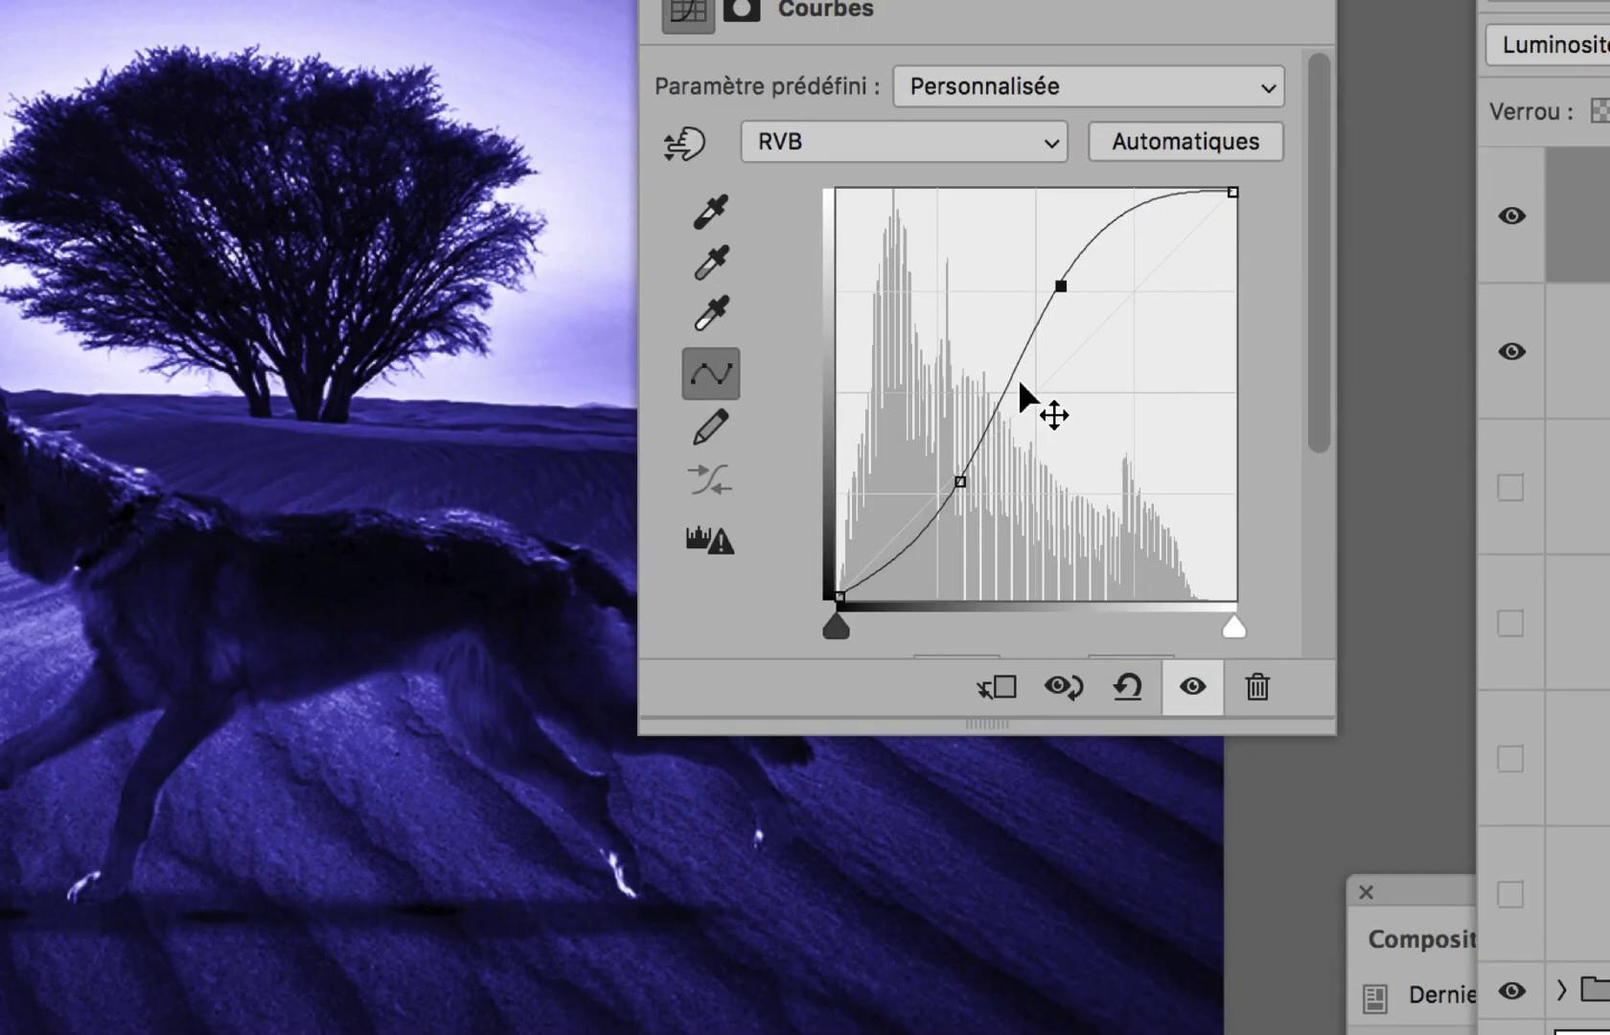
mouse_move(1062, 286)
mouse_down()
mouse_move(1040, 274)
mouse_move(1074, 293)
mouse_up()
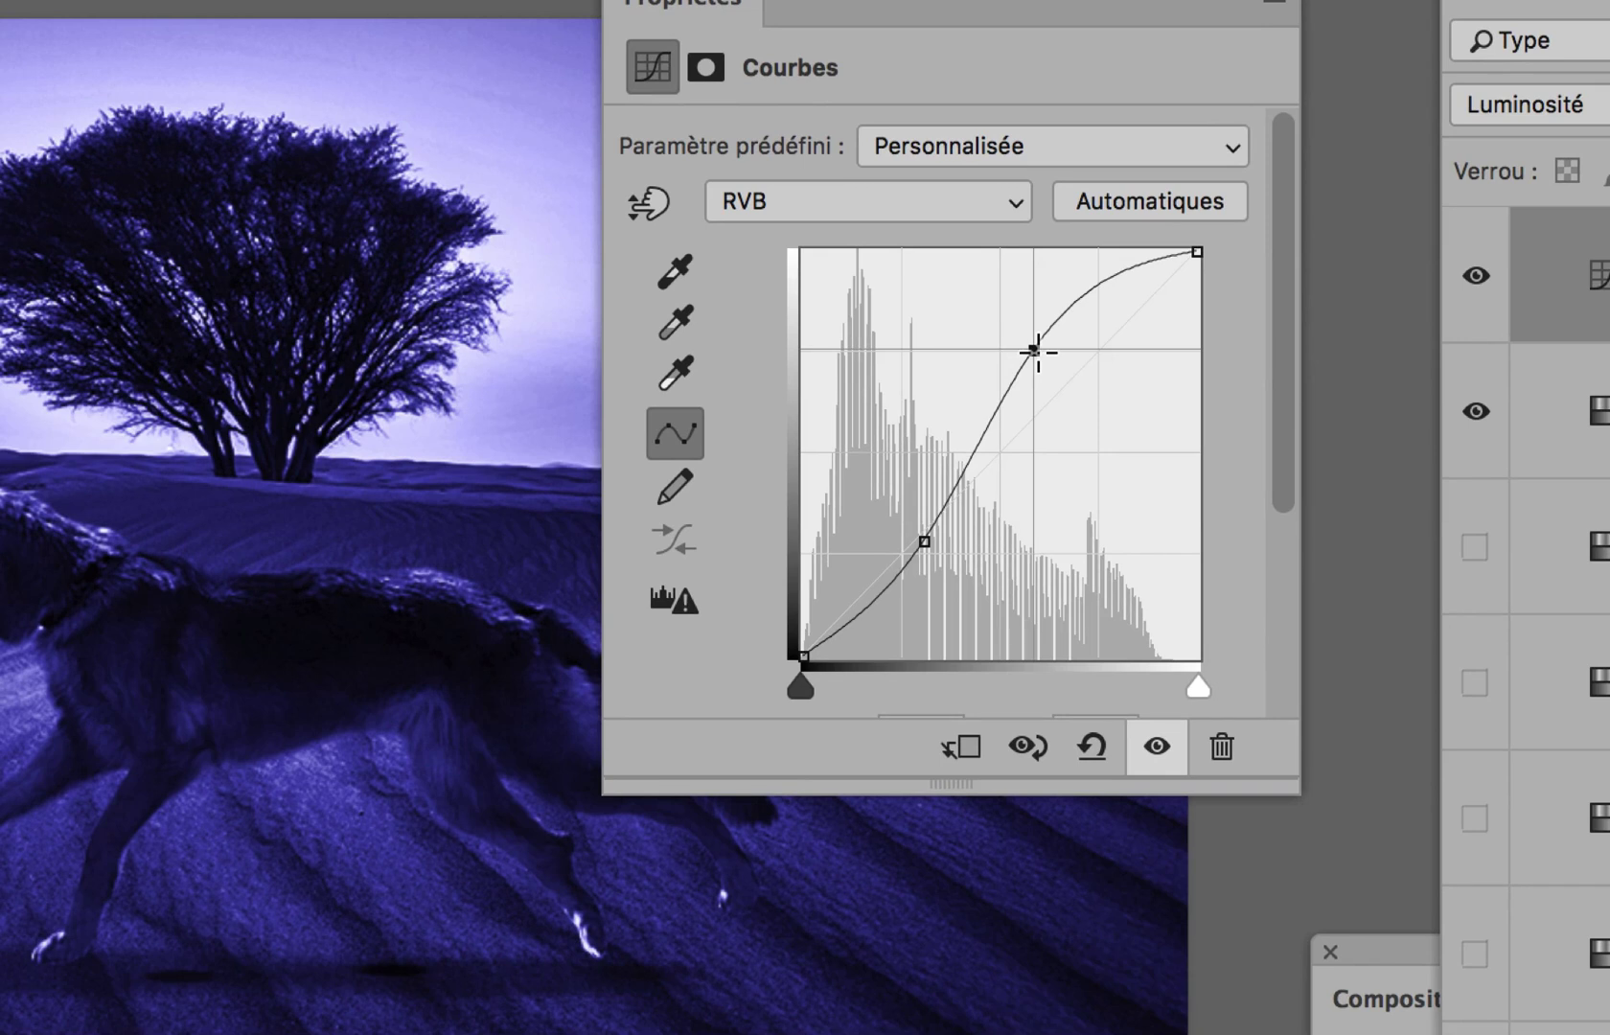
click(918, 541)
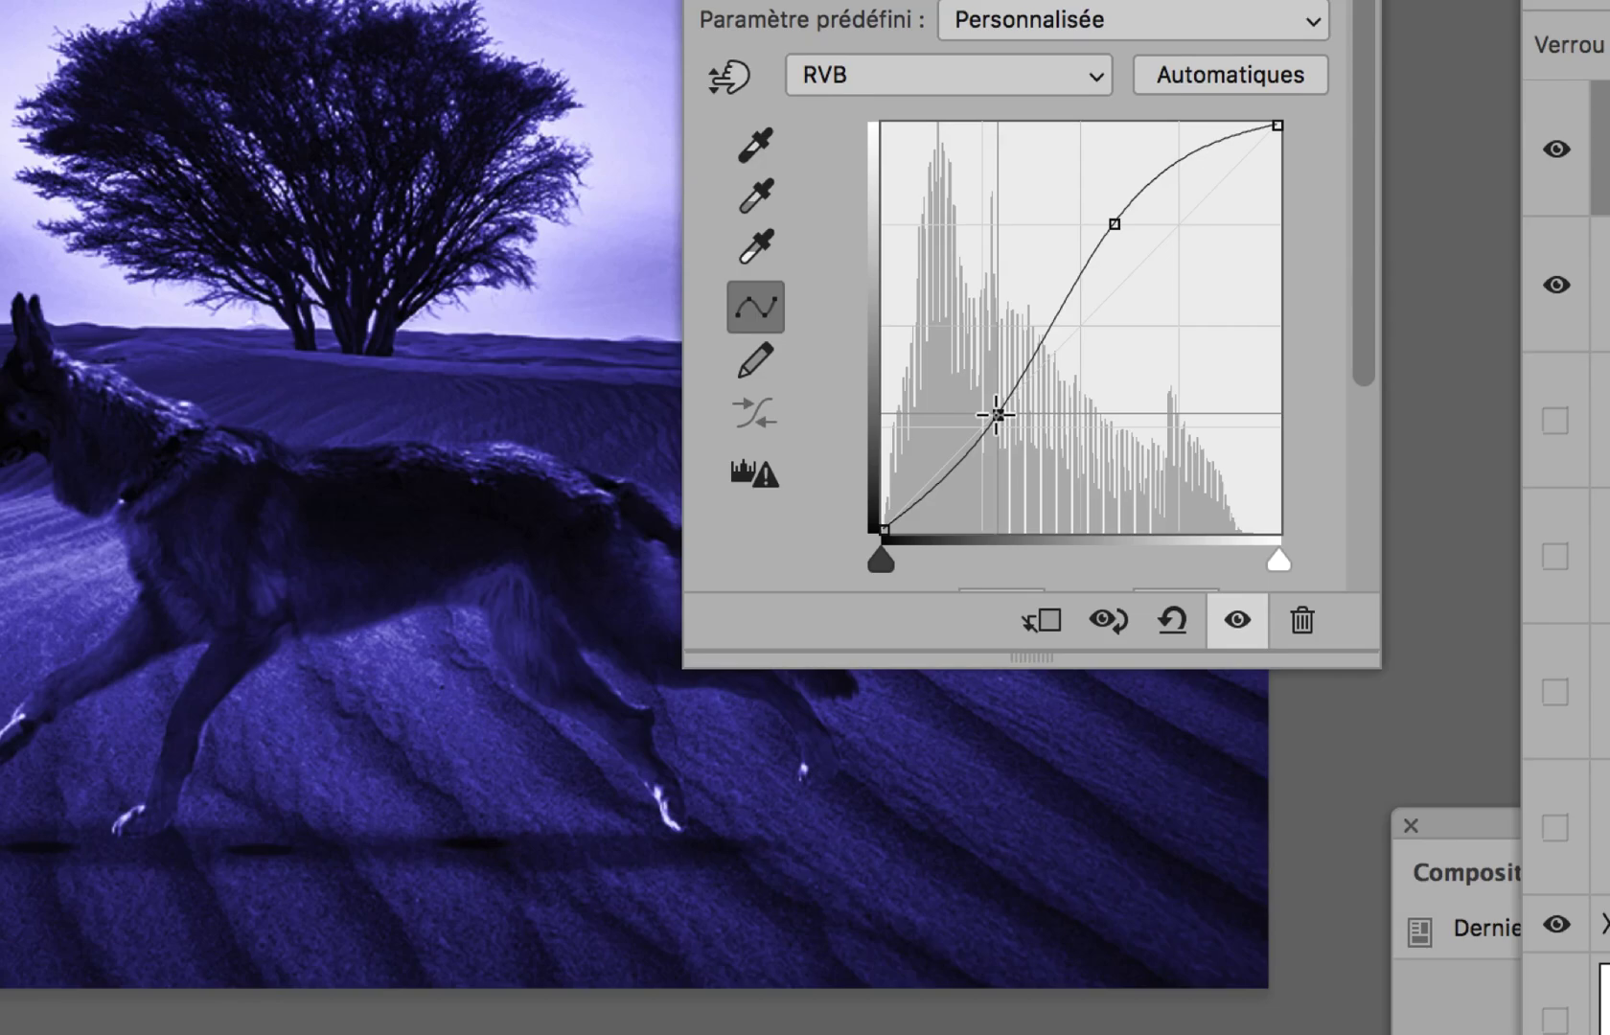
drag(997, 414, 1003, 355)
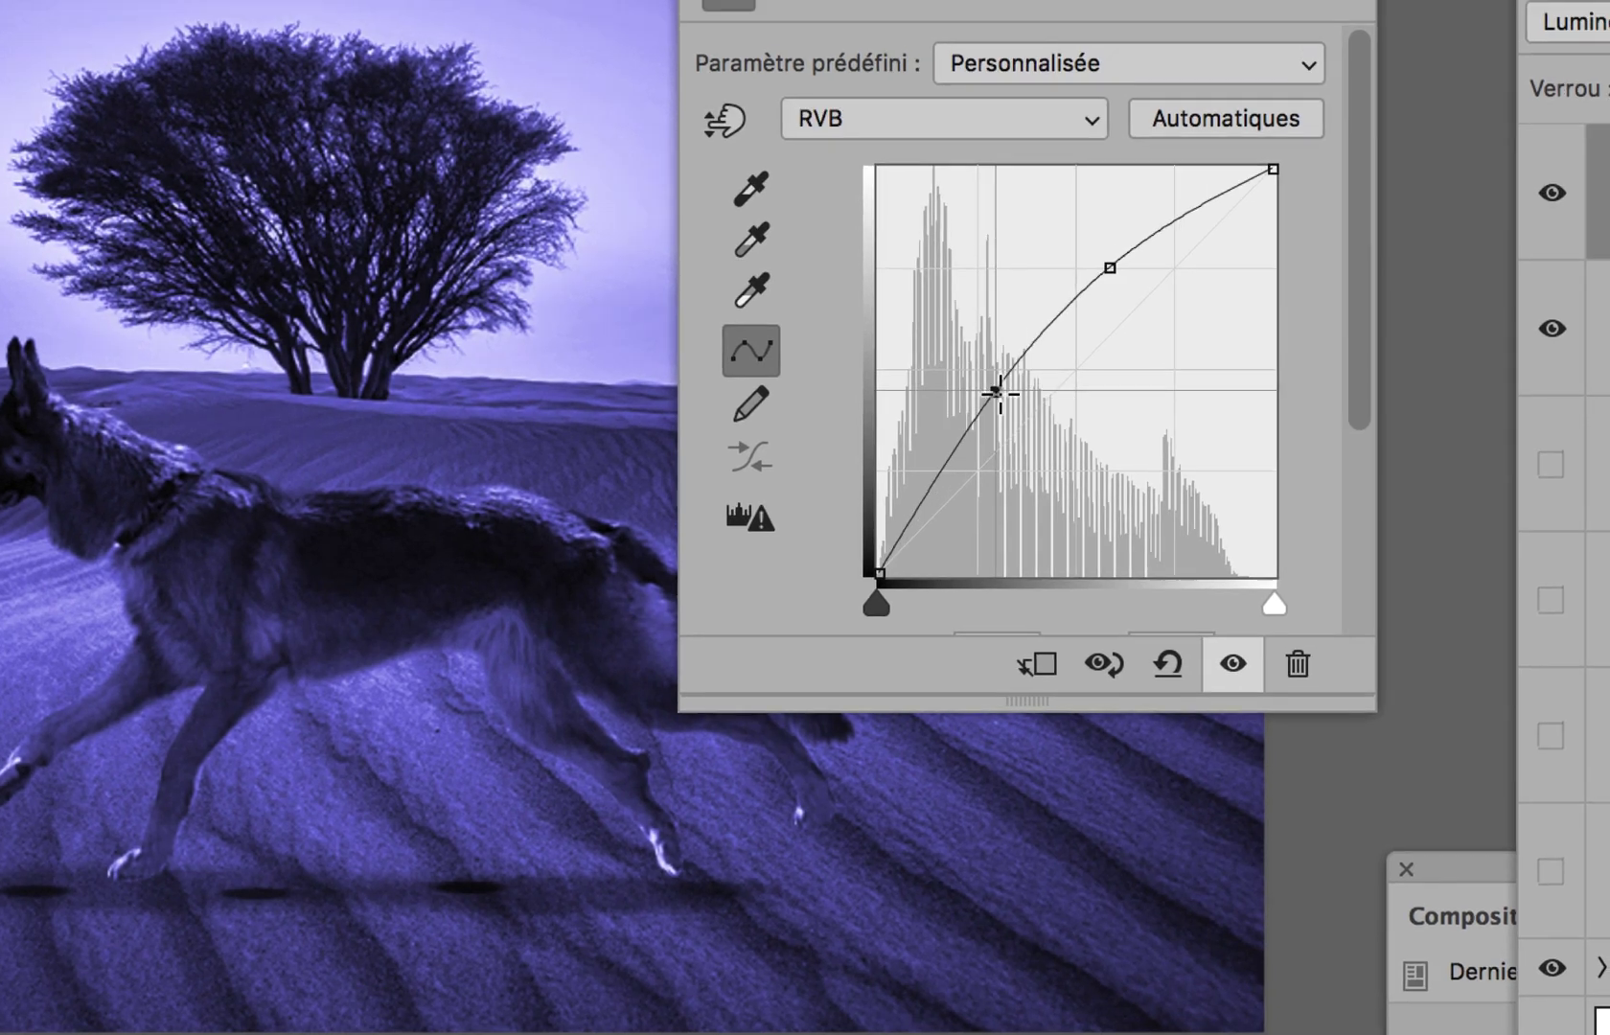
drag(1110, 268, 1101, 242)
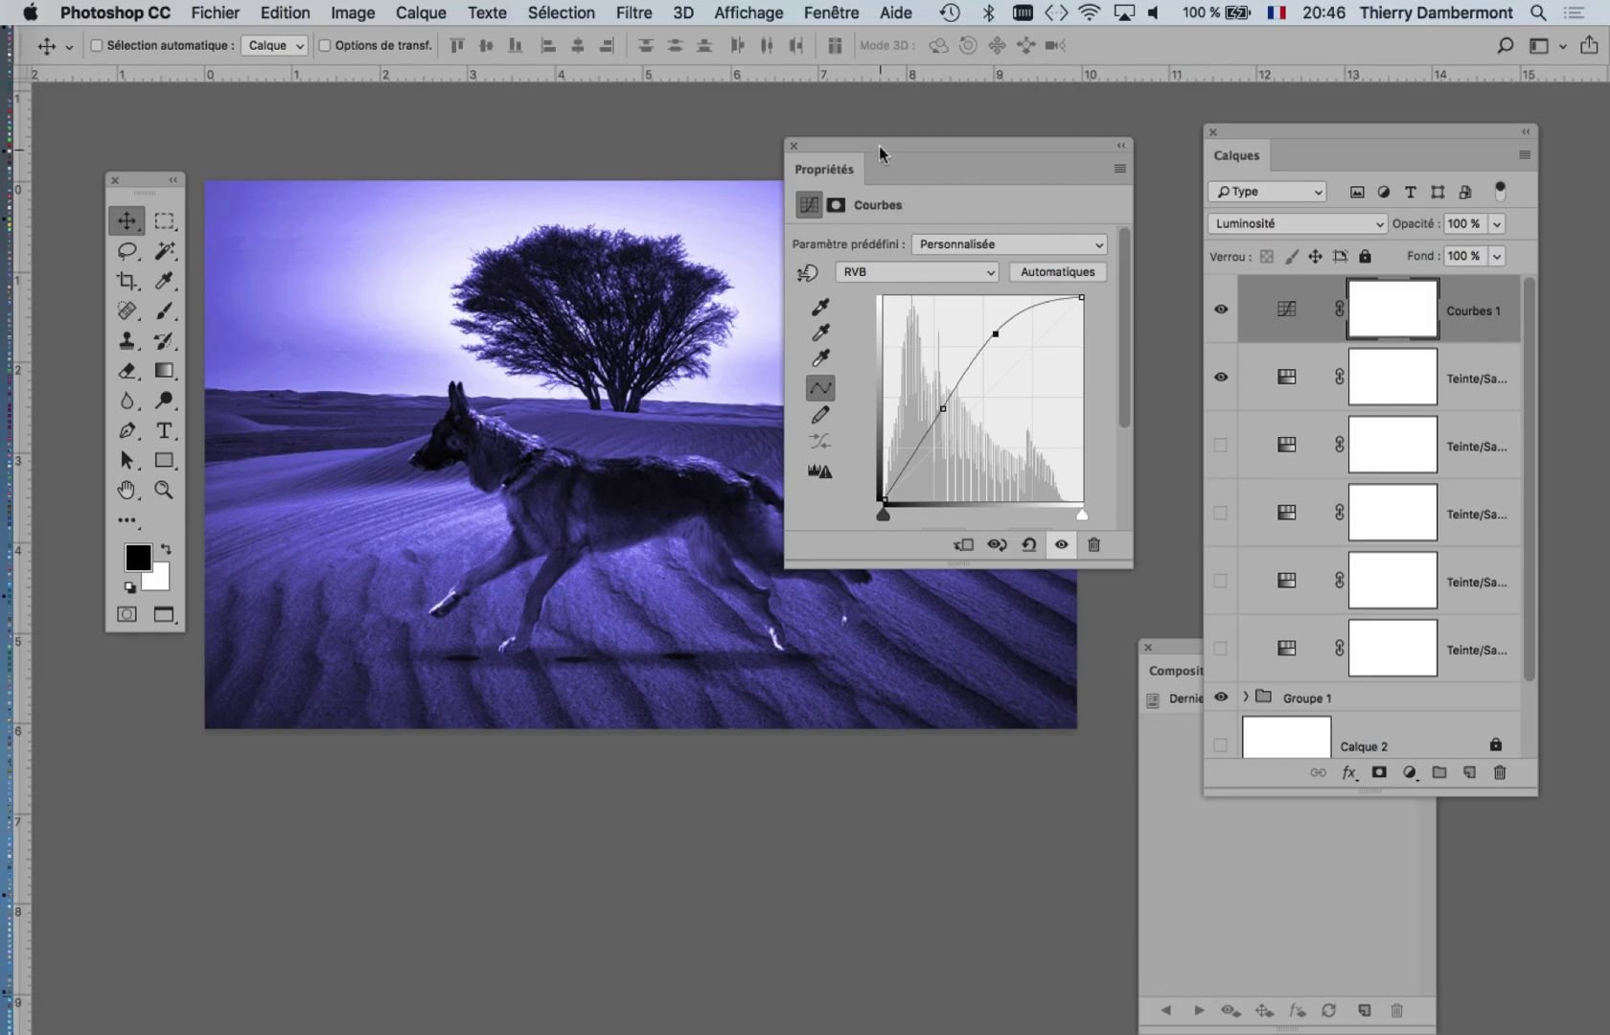
drag(880, 153, 390, 764)
Compare the dog up close with and without the Courbes correction, leaving the layer visible
scroll(468, 525, up, 1)
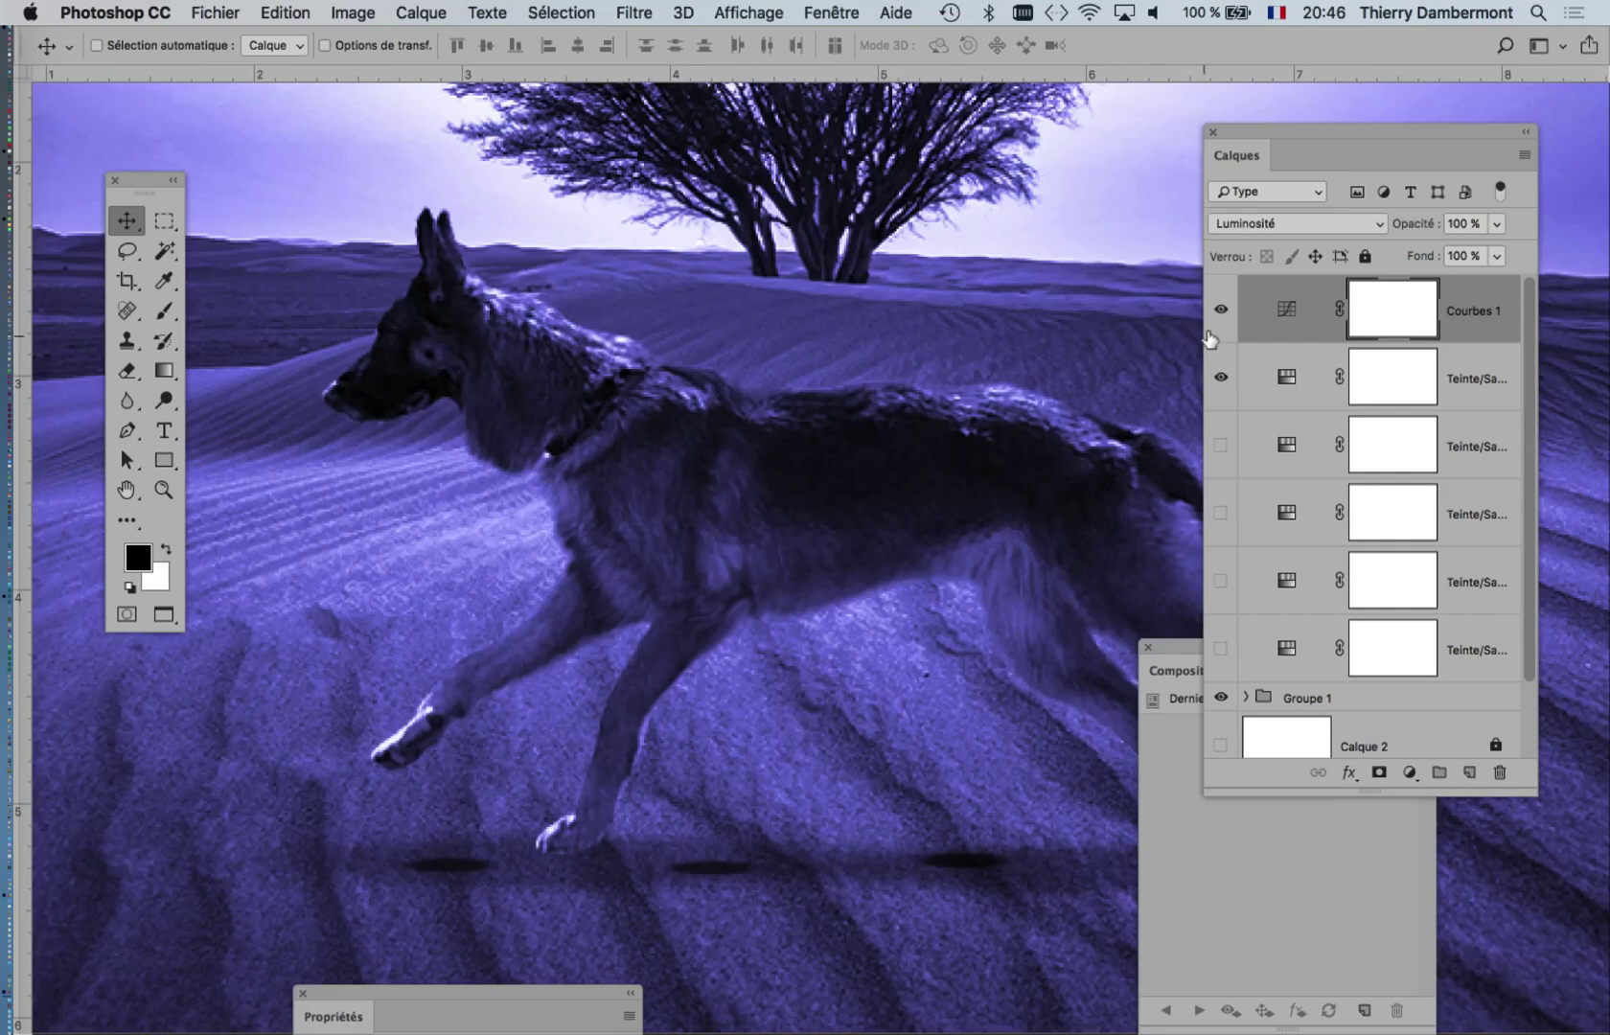
click(1220, 310)
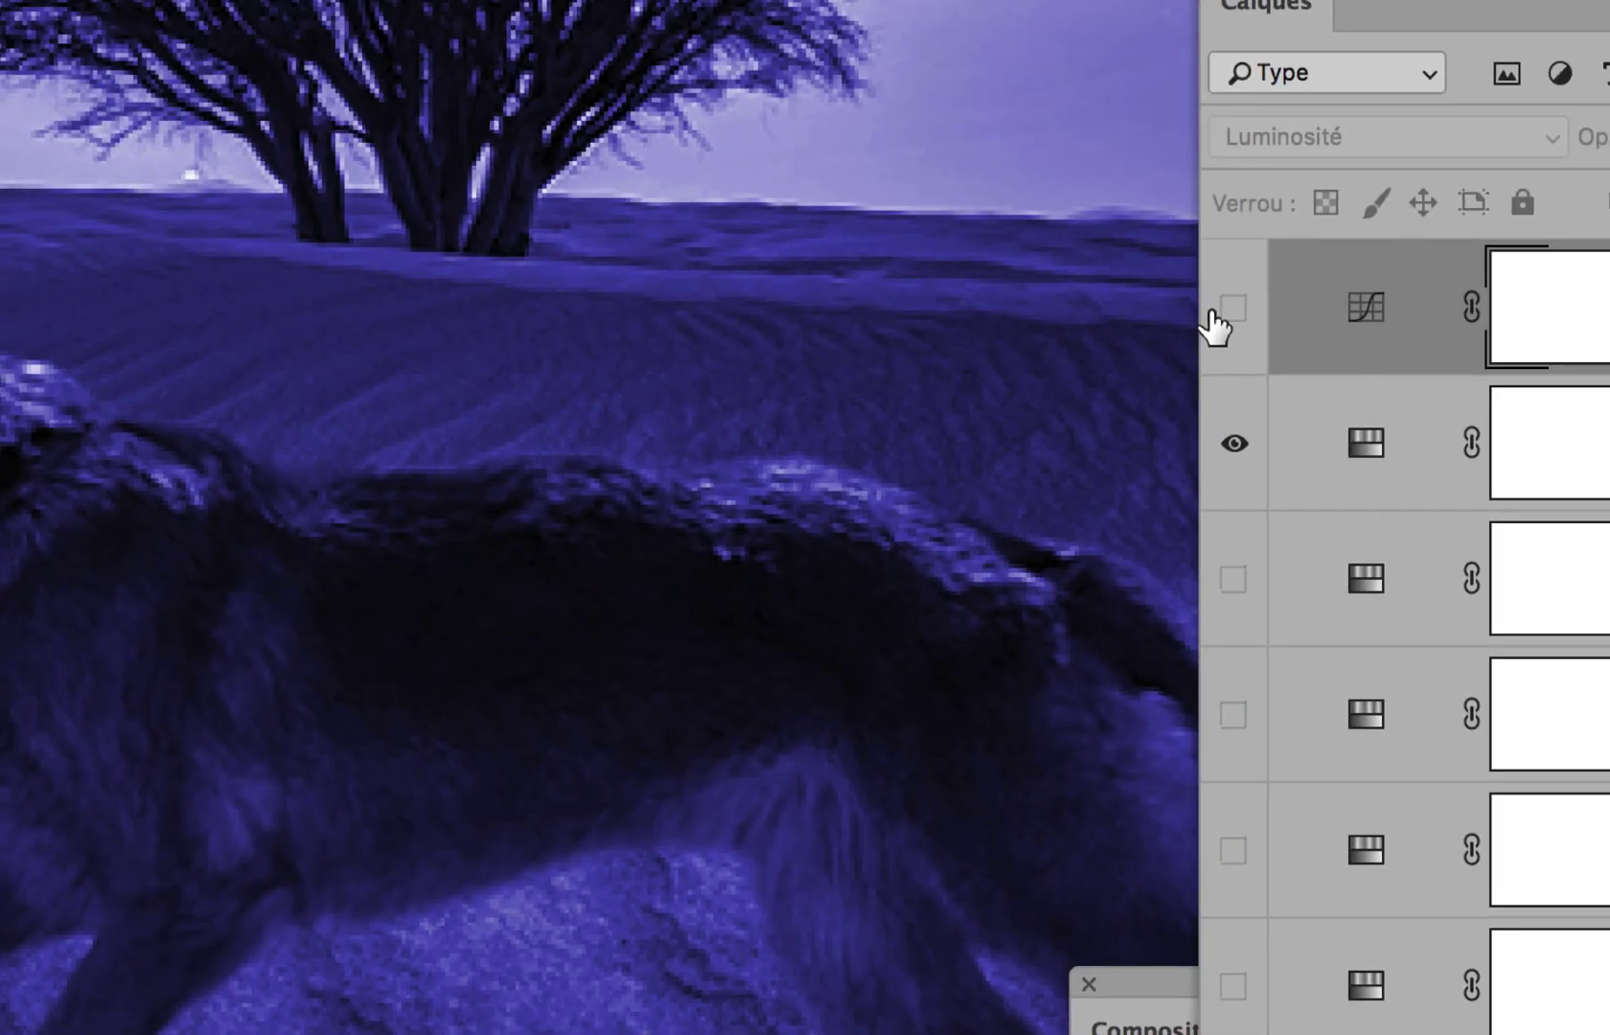
scroll(954, 371, left, 10)
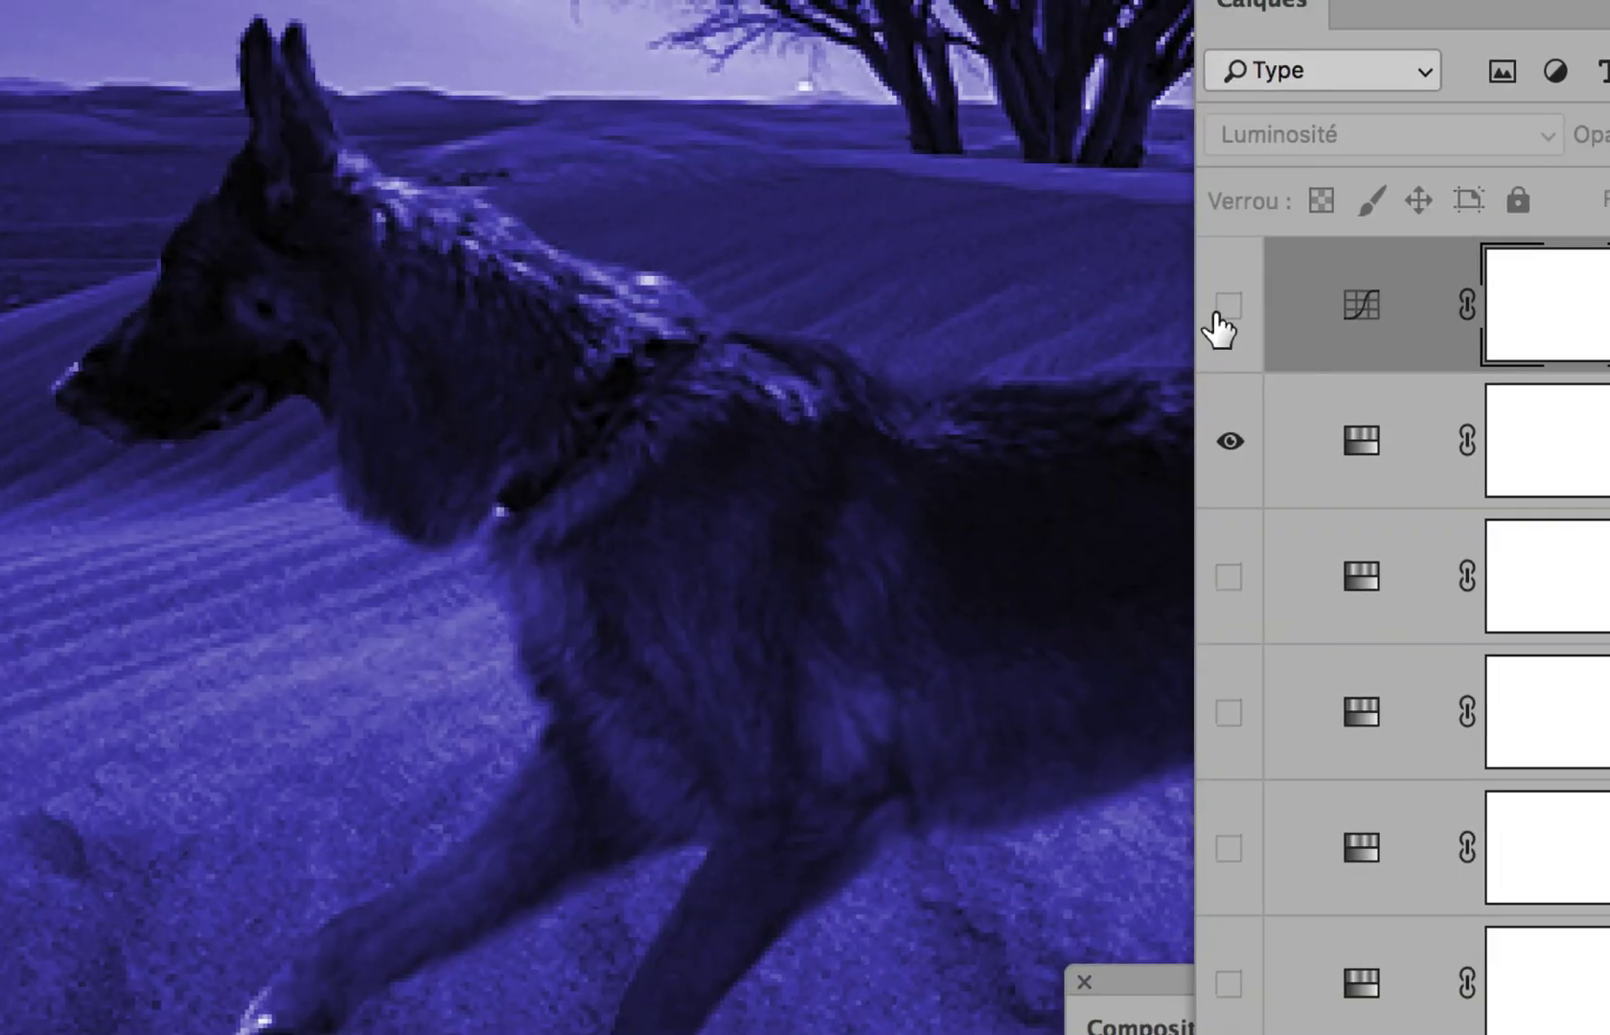
click(1513, 288)
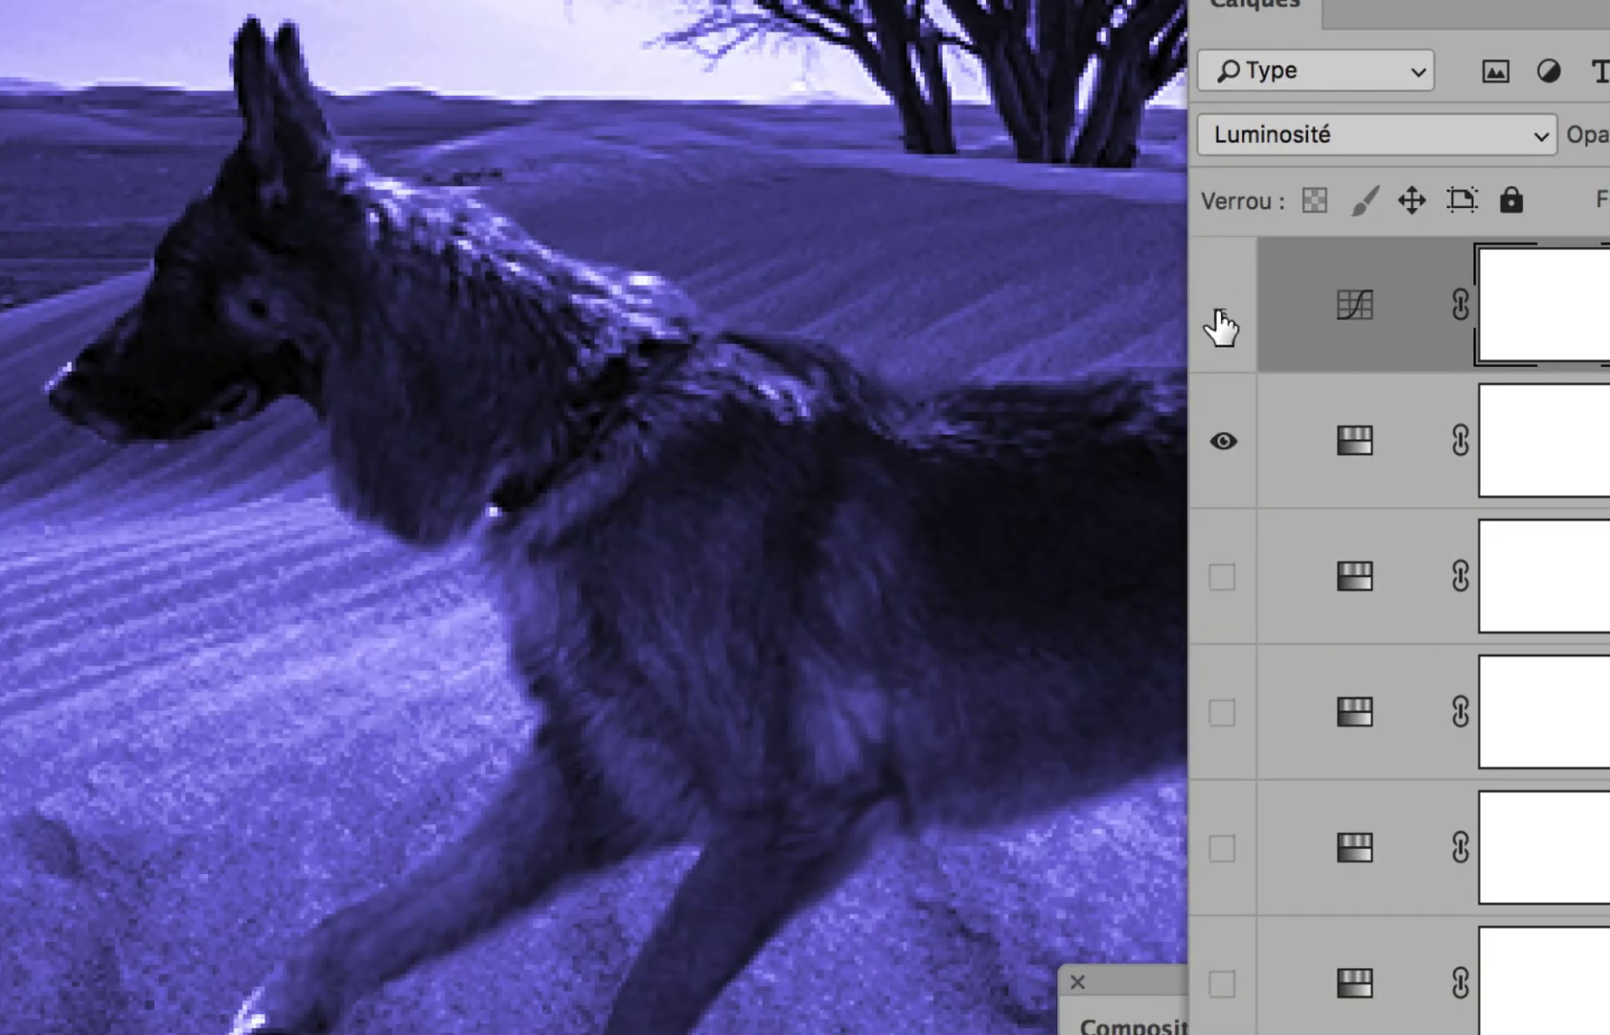
click(1513, 288)
click(1221, 312)
click(1219, 317)
click(1220, 317)
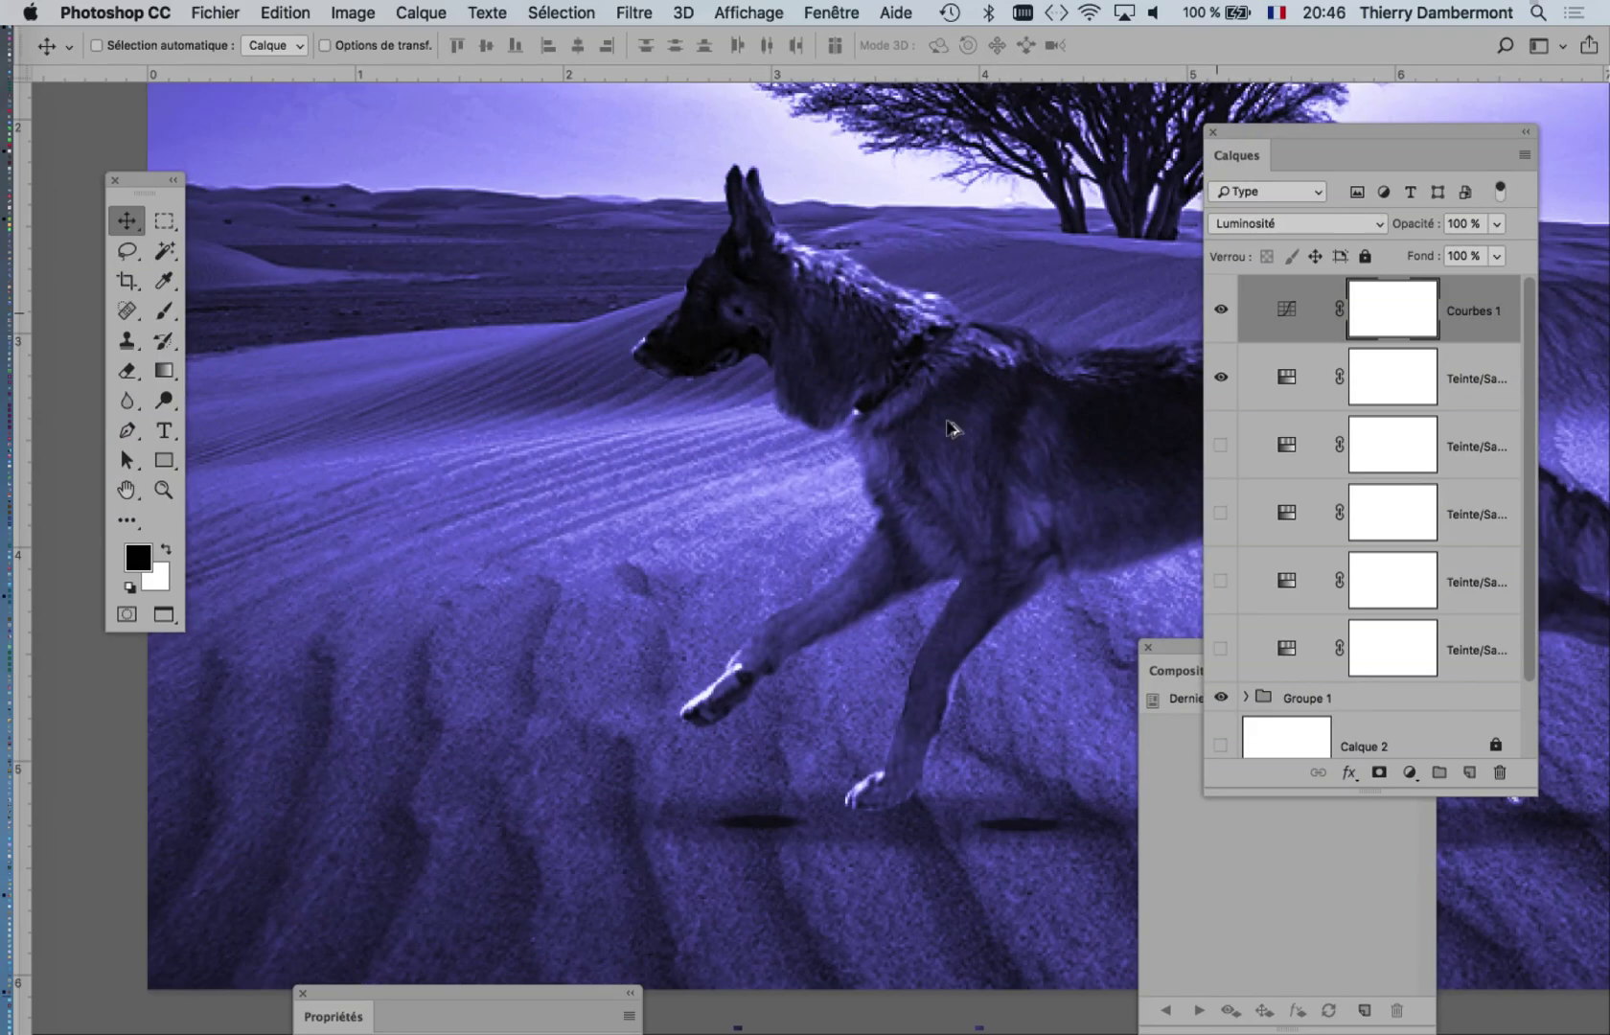
scroll(840, 412, right, 6)
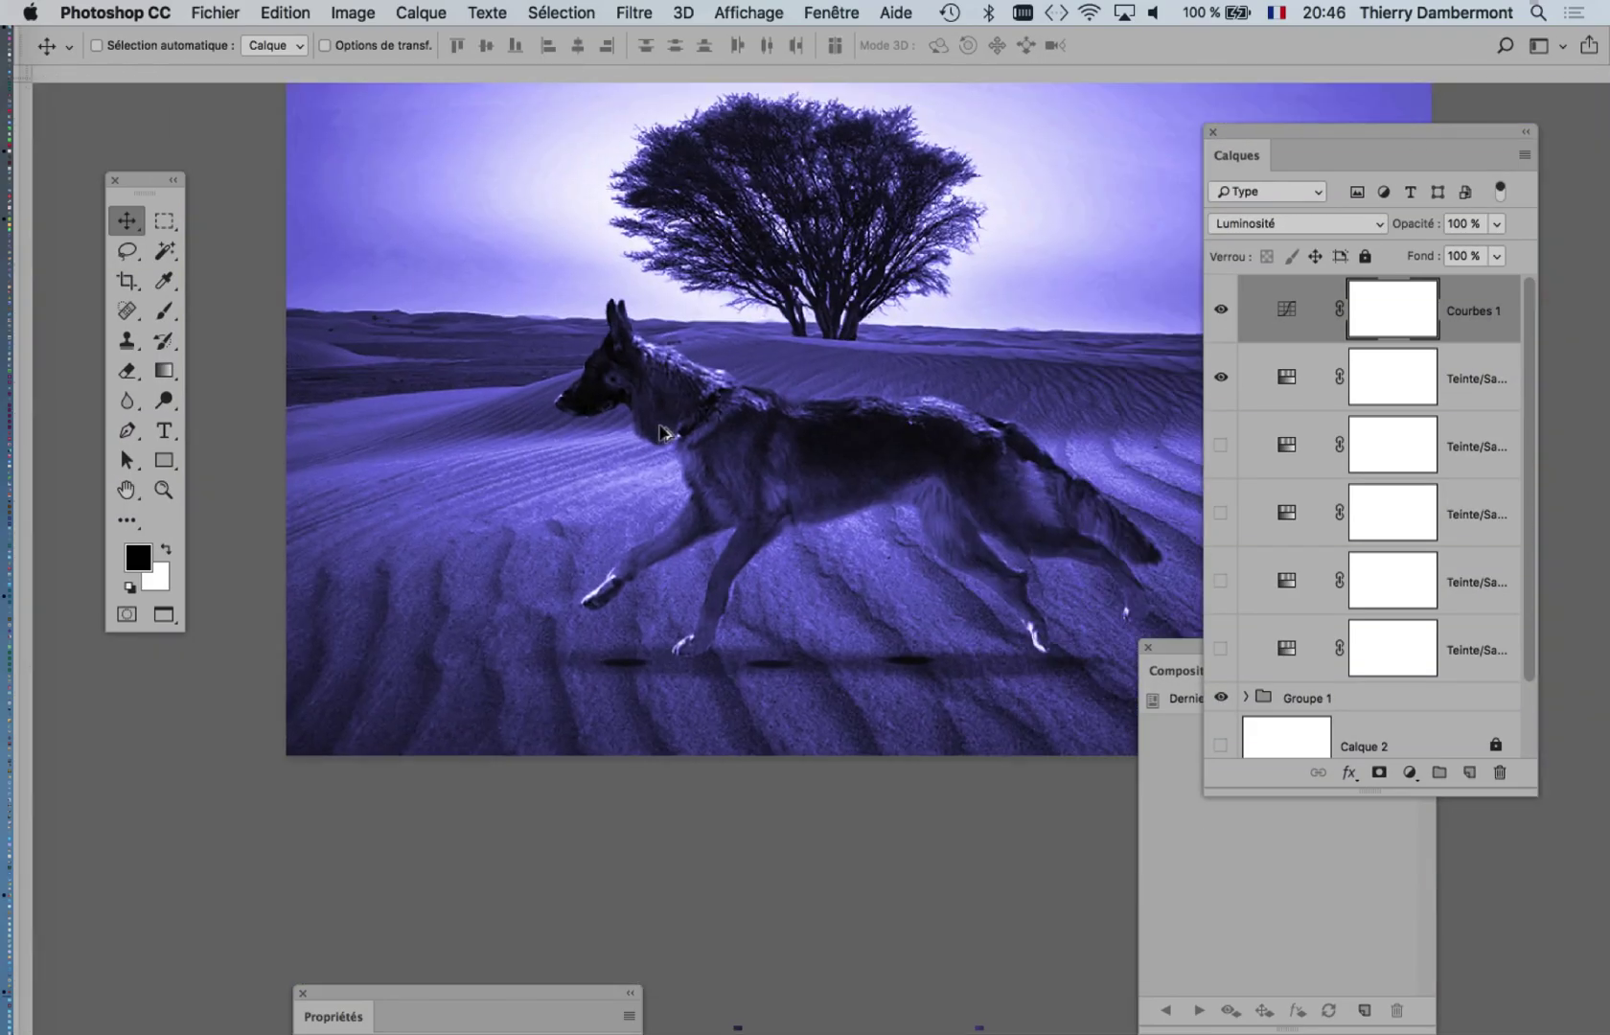
Bring the whole image into view with rulers displayed, and move the tool palette clear of the picture
scroll(710, 485, down, 2)
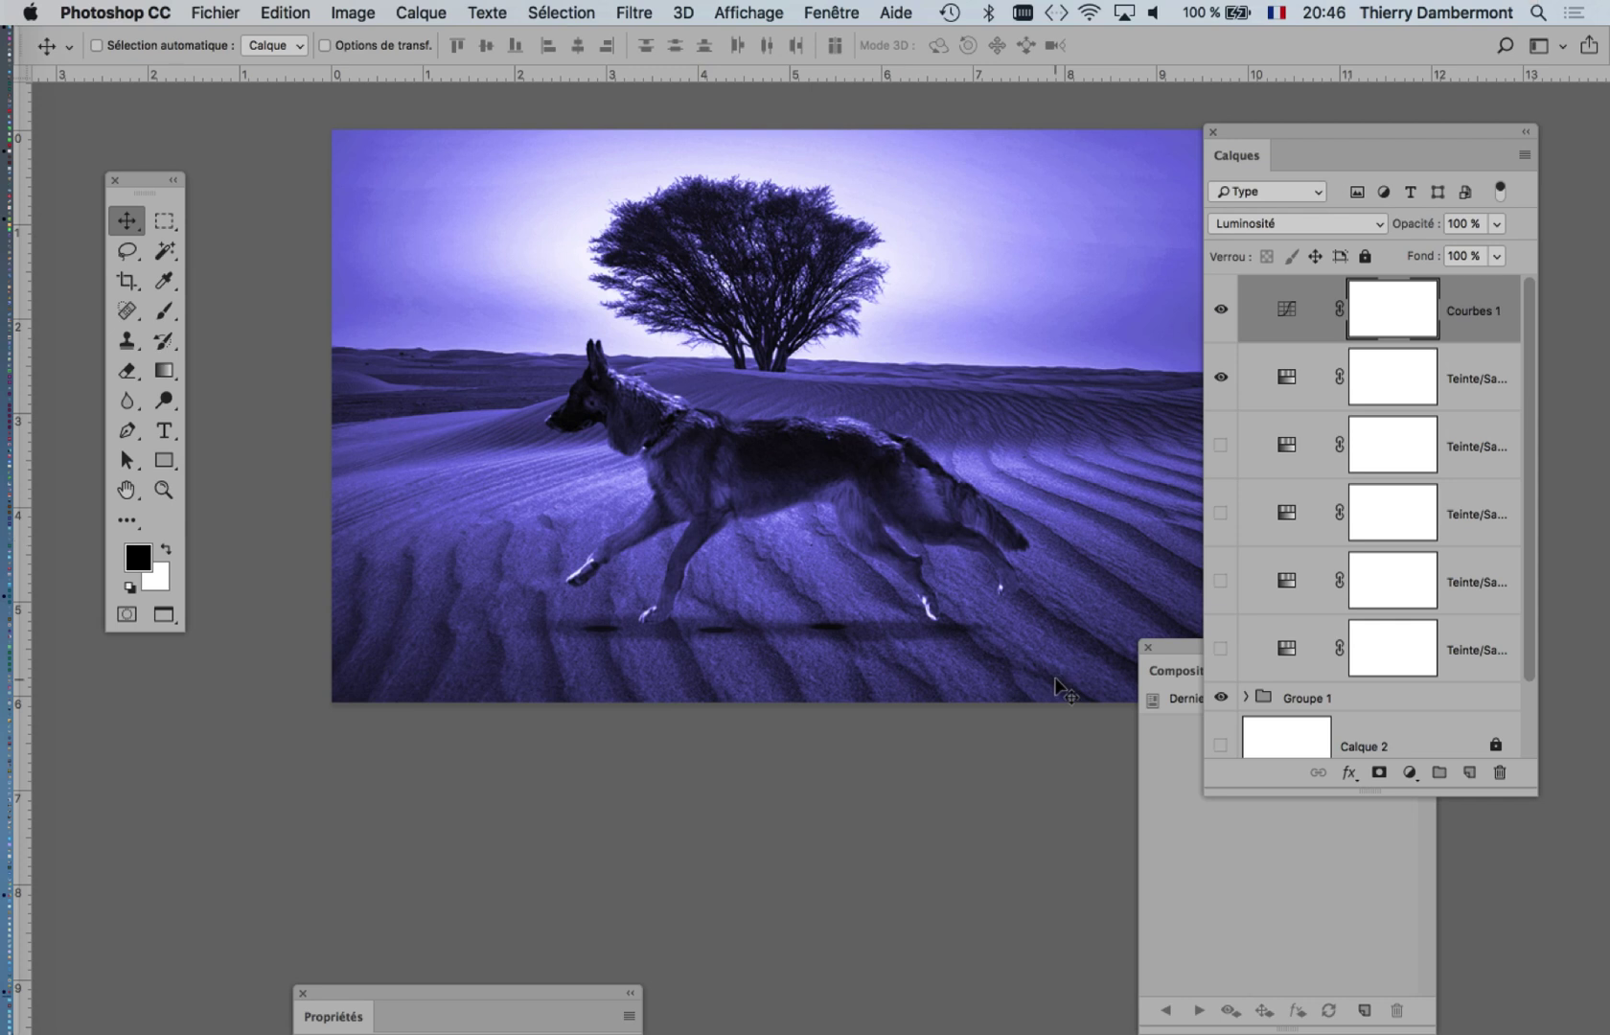
scroll(719, 450, right, 4)
key(super+r)
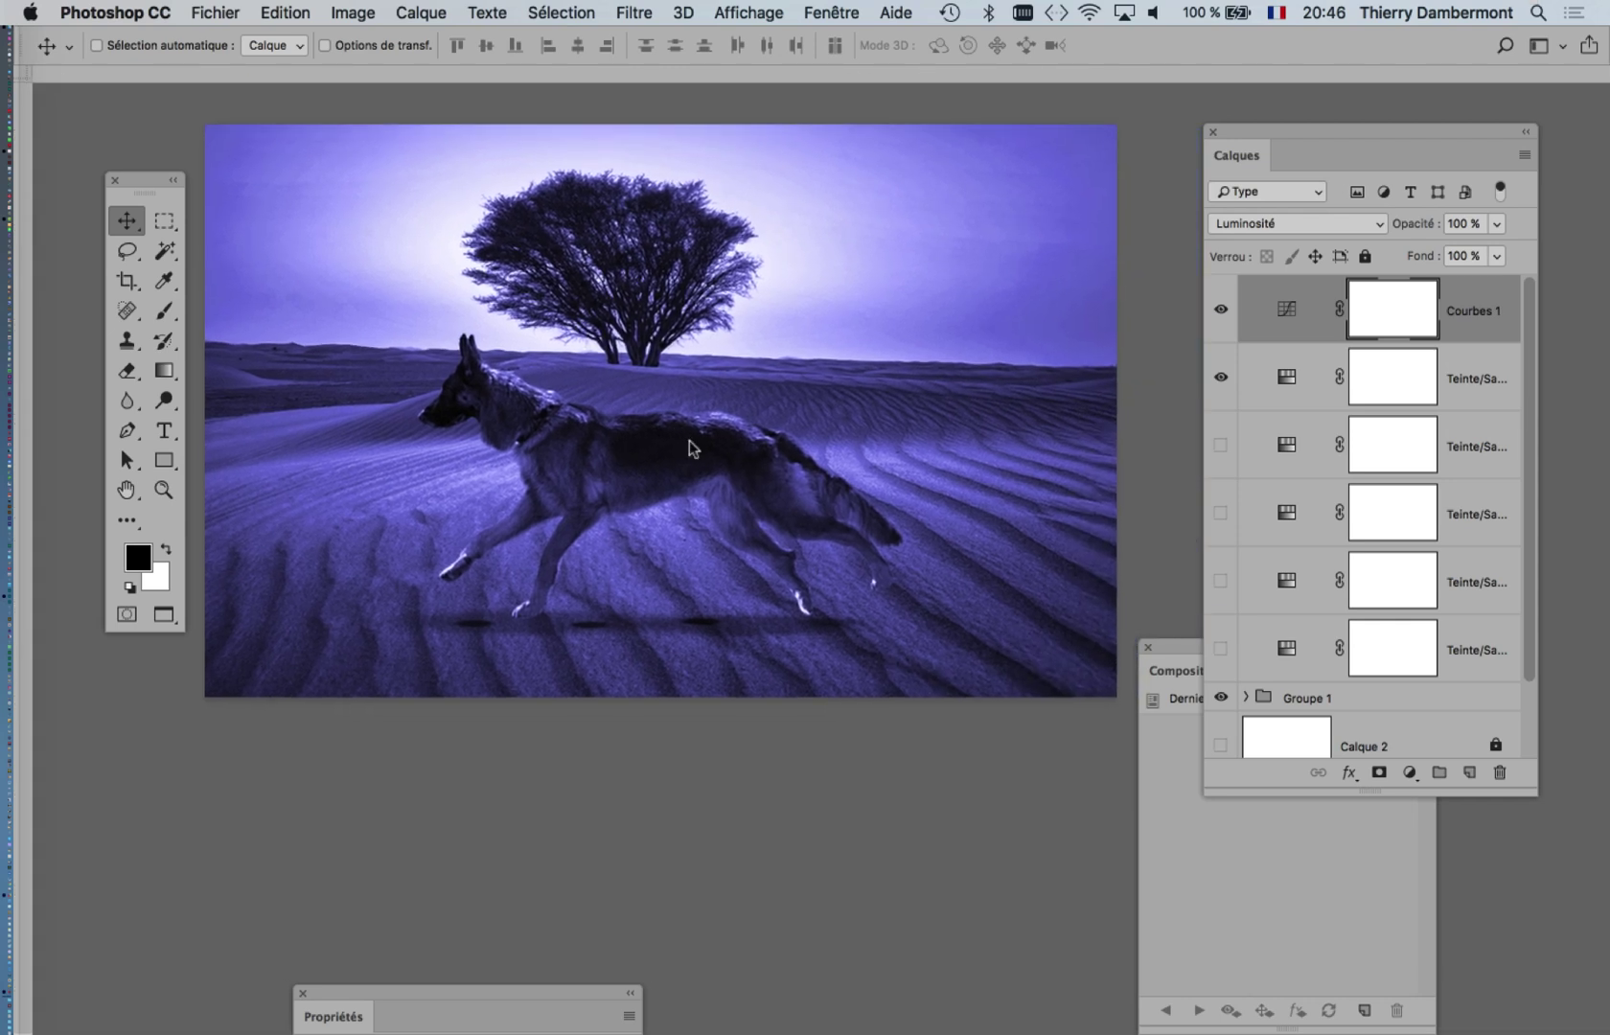
key(super+r)
drag(144, 184, 84, 131)
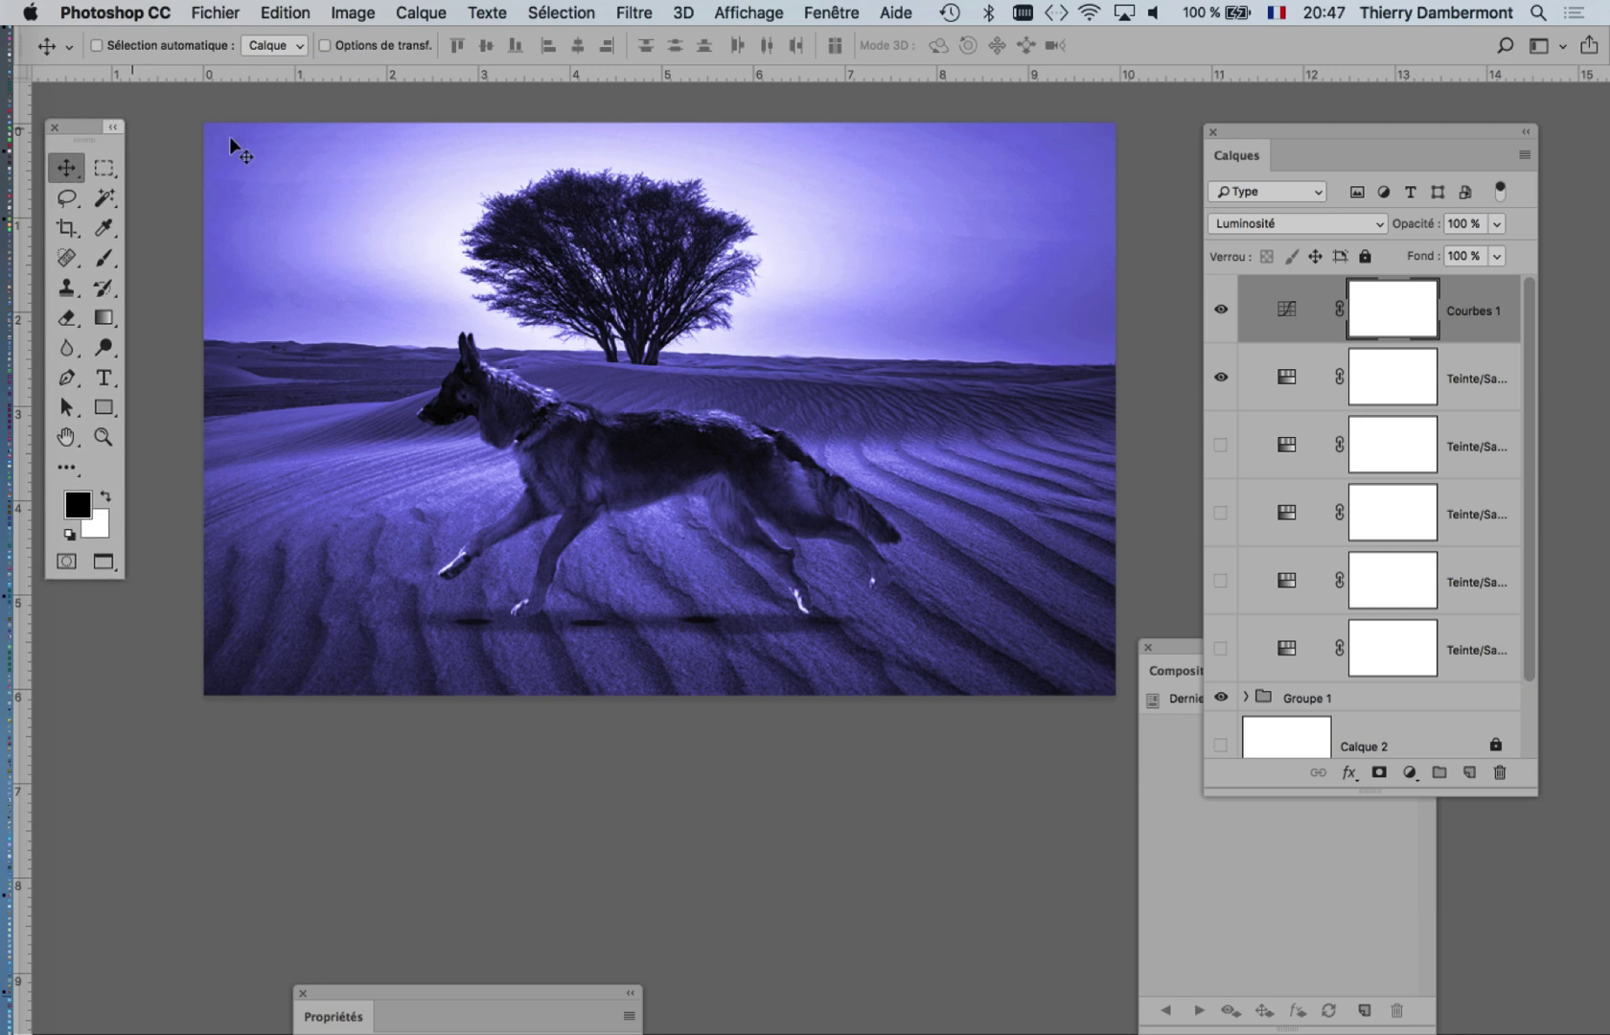
scroll(275, 167, right, 2)
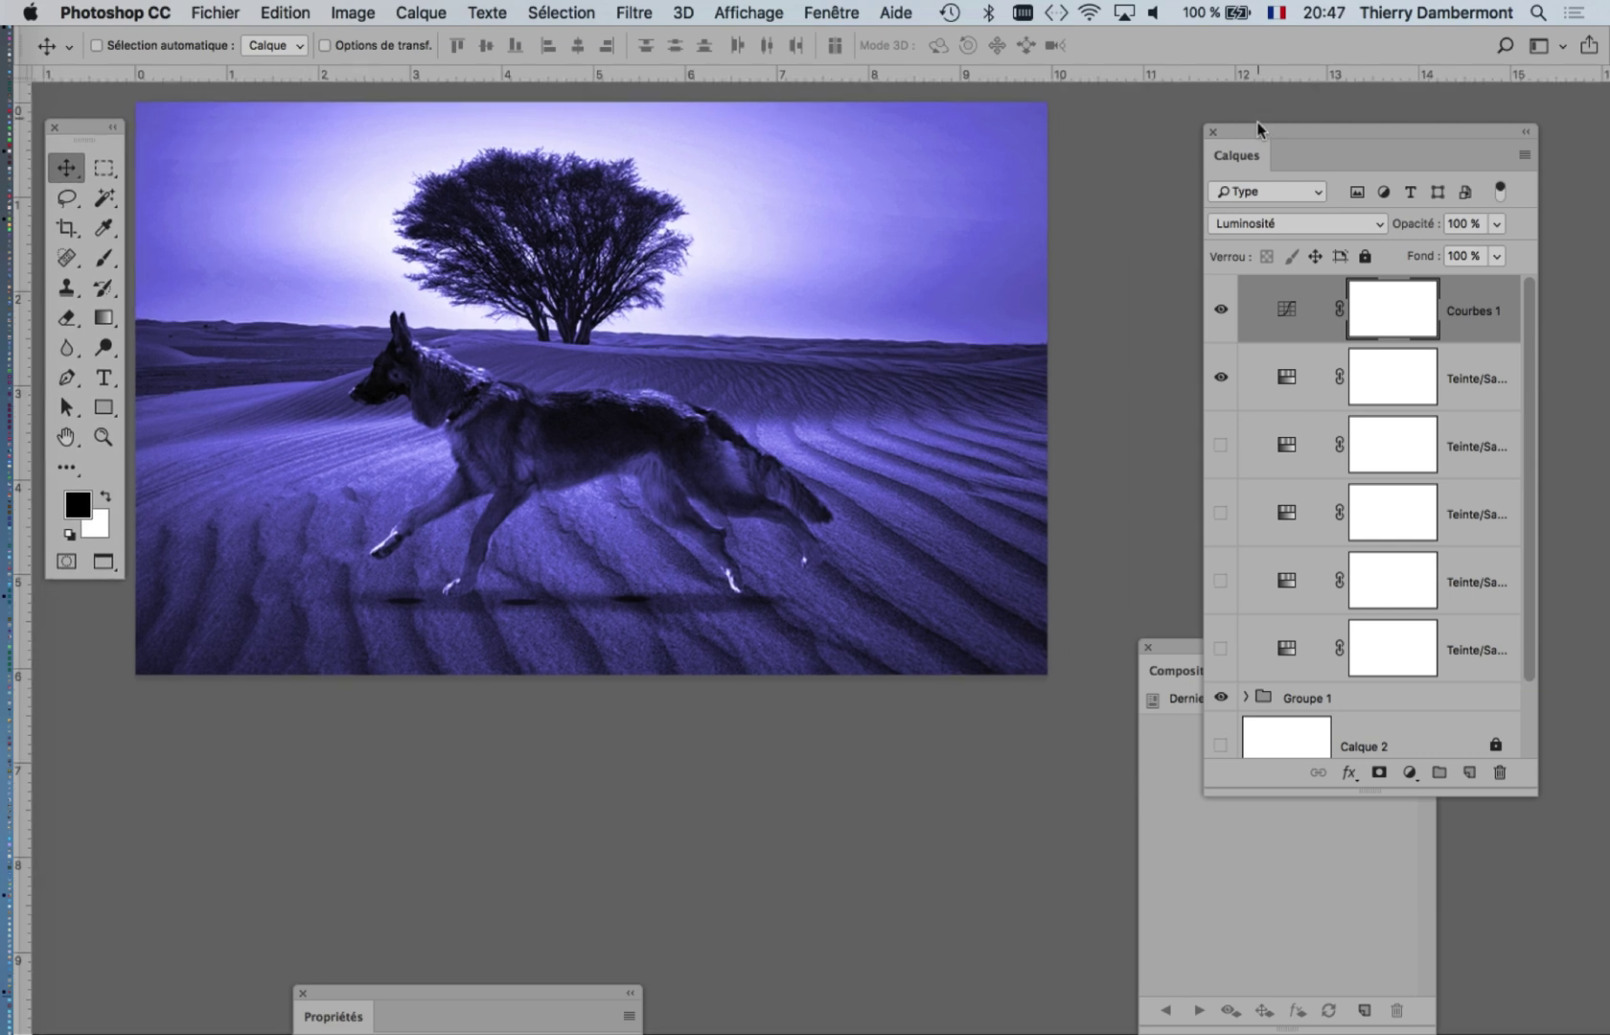
Move the Calques palette away from the image, place Compositions de calques between them, and shorten it slightly
drag(1259, 134, 1367, 109)
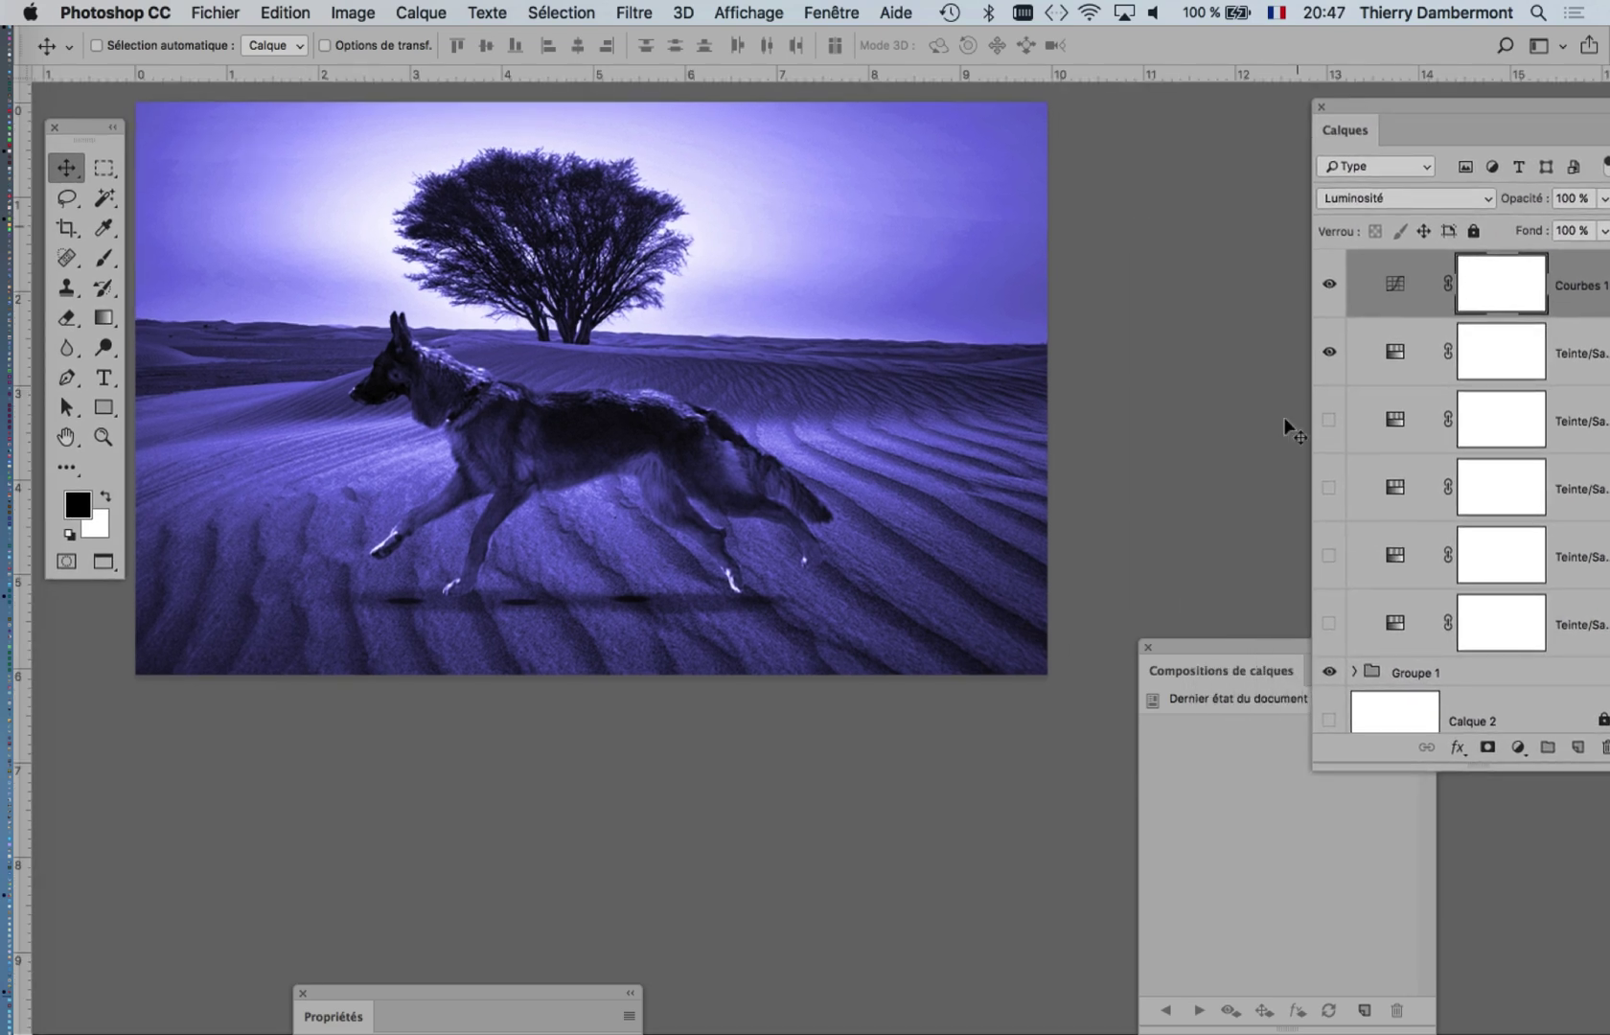
drag(1208, 655, 1012, 151)
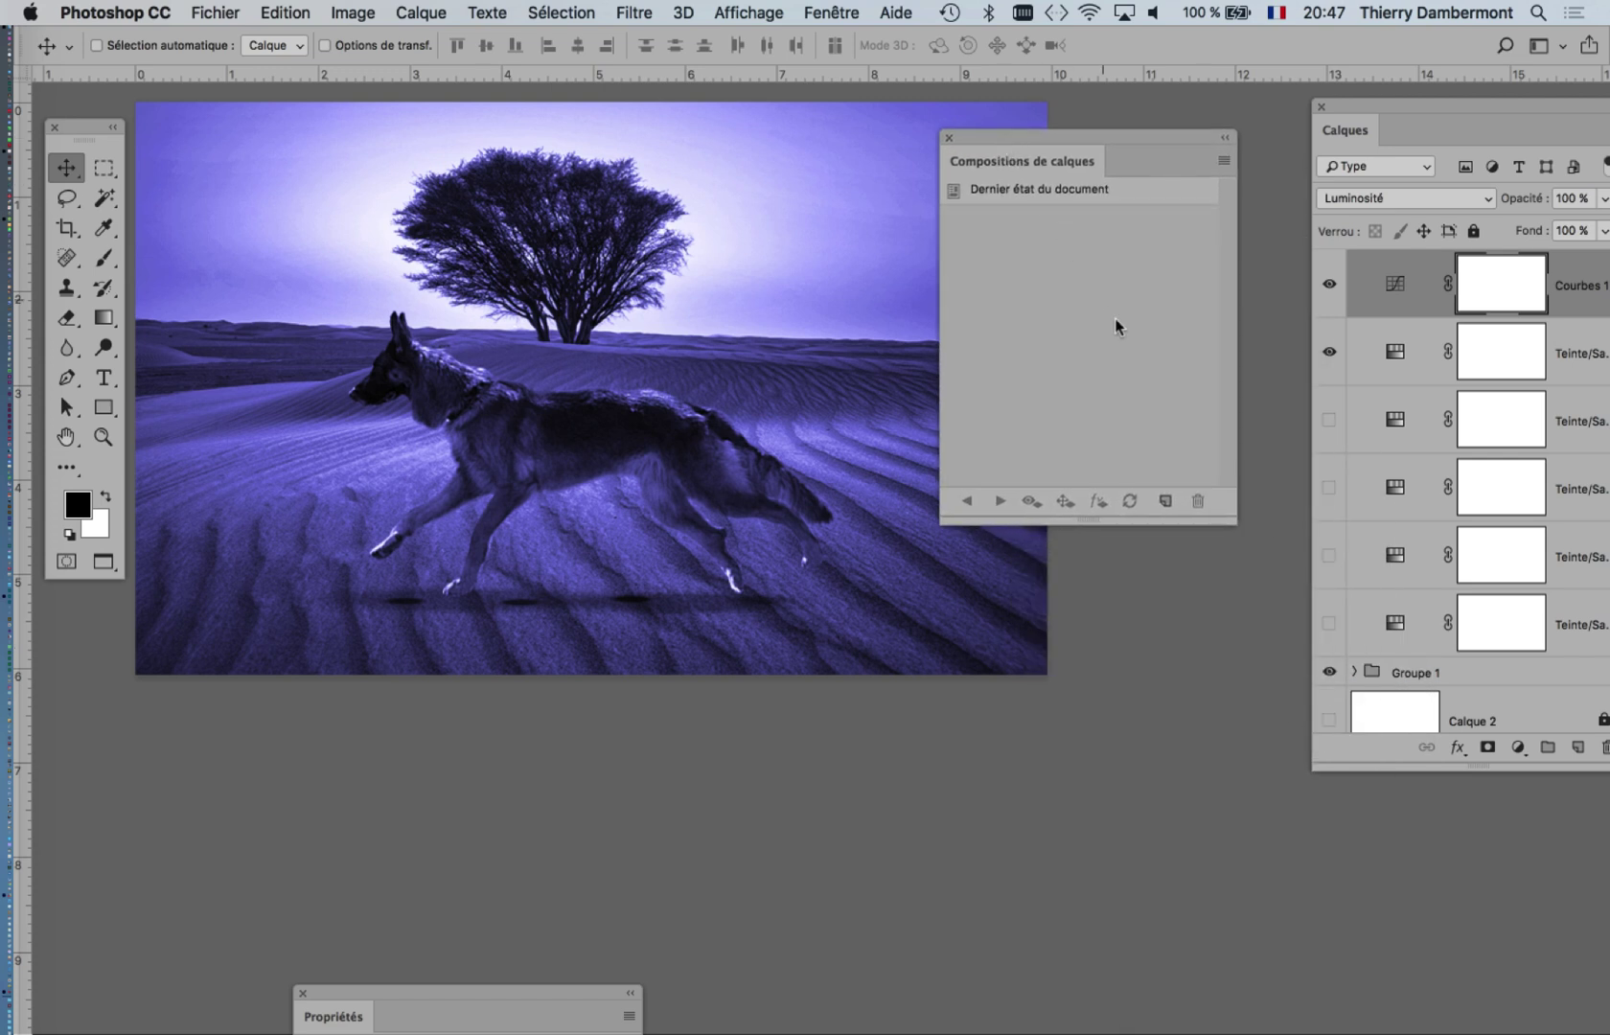
drag(1230, 520, 1200, 505)
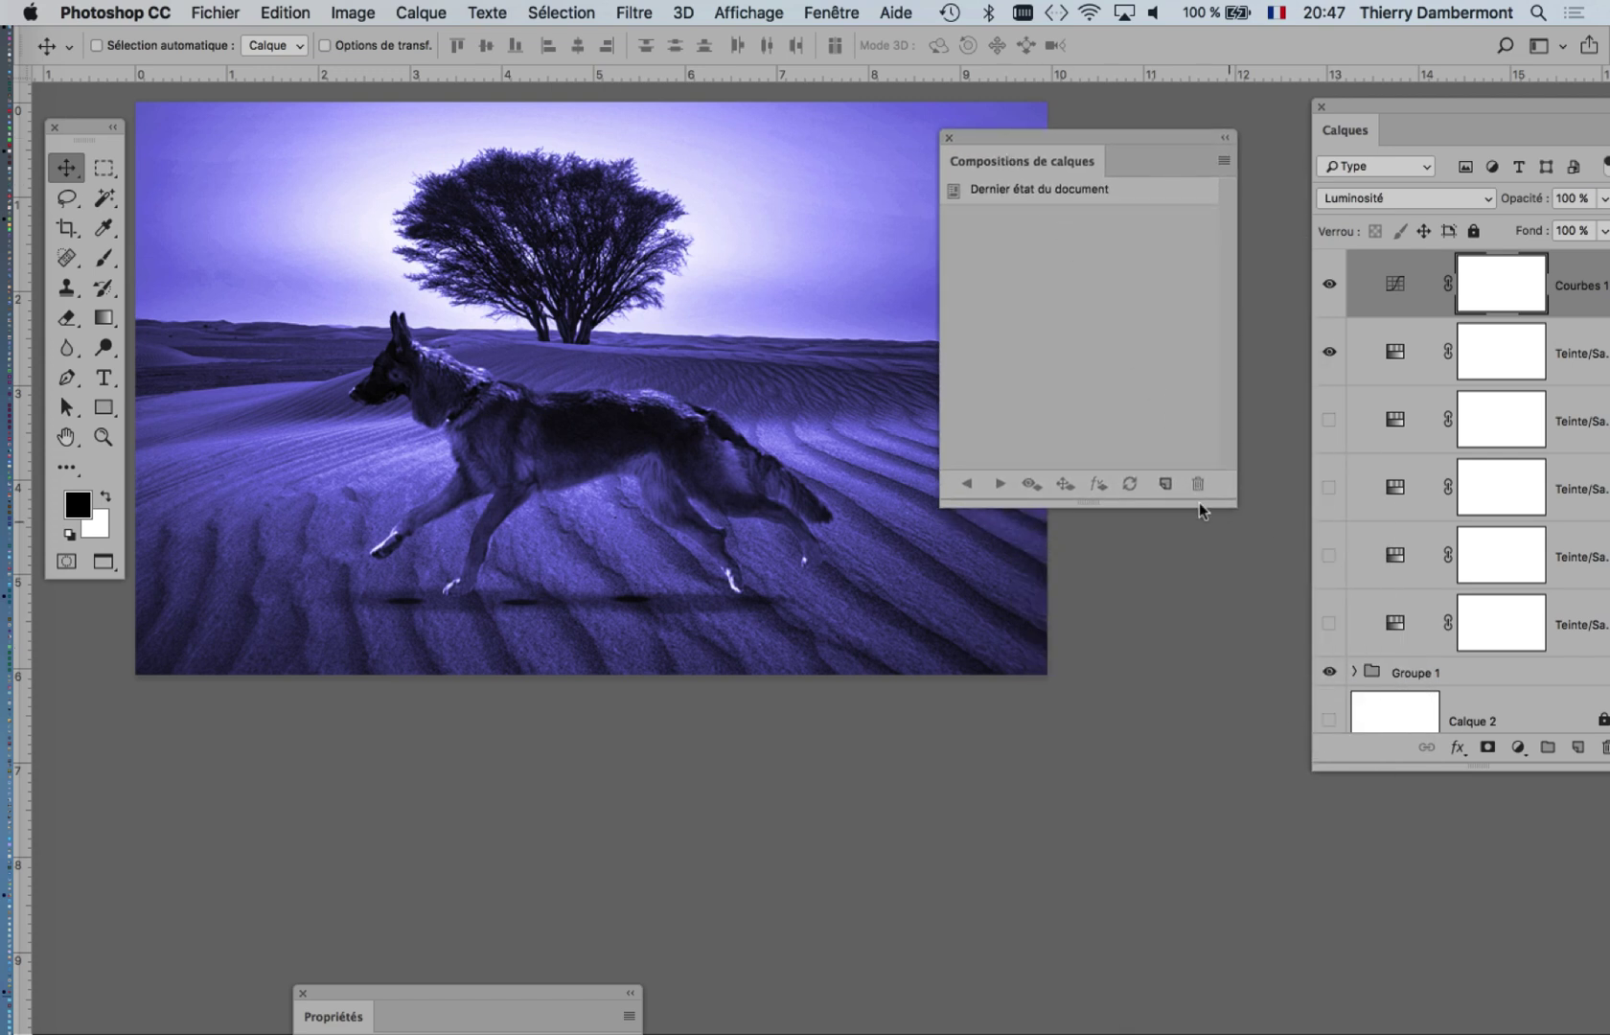